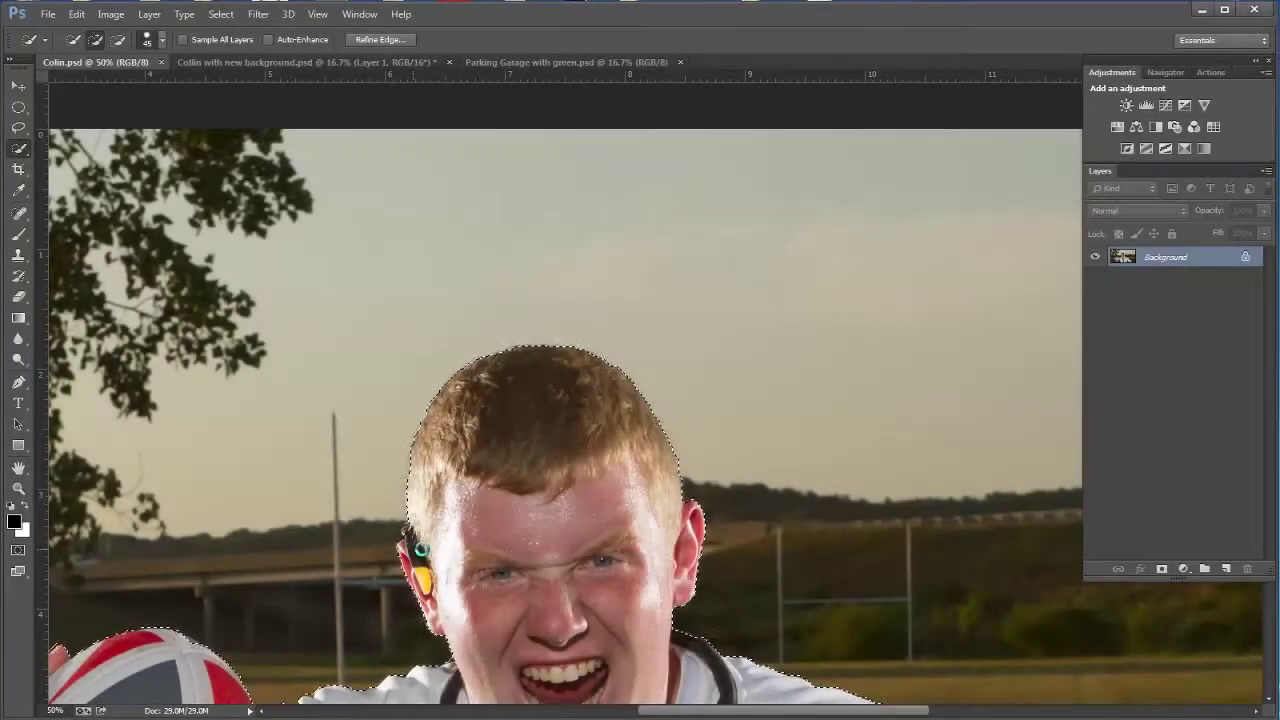
Pan up to the player's head in Colin.psd, then zoom out to show the whole player
{"action": "left_click_drag", "start_coordinate": [421, 548], "coordinate": [491, 587]}
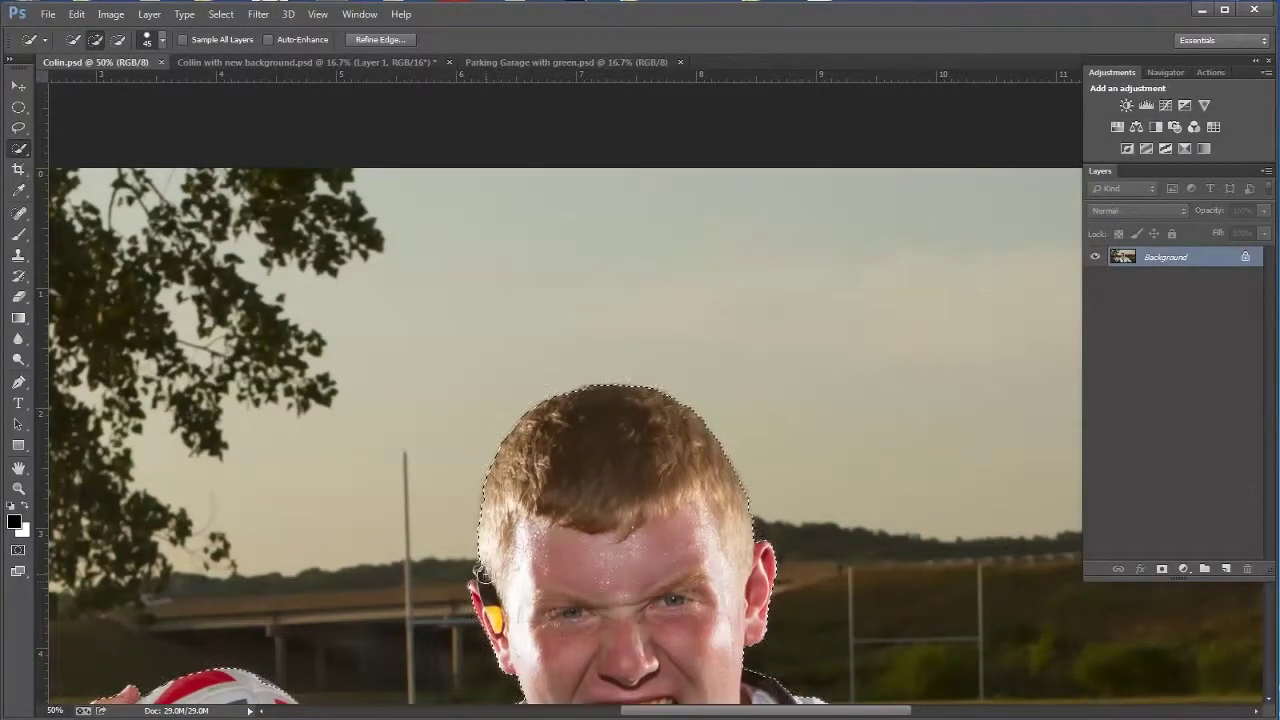
{"action": "scroll", "coordinate": [531, 614], "scroll_direction": "down", "scroll_amount": 1}
{"action": "scroll", "coordinate": [415, 622], "scroll_direction": "up", "scroll_amount": 1}
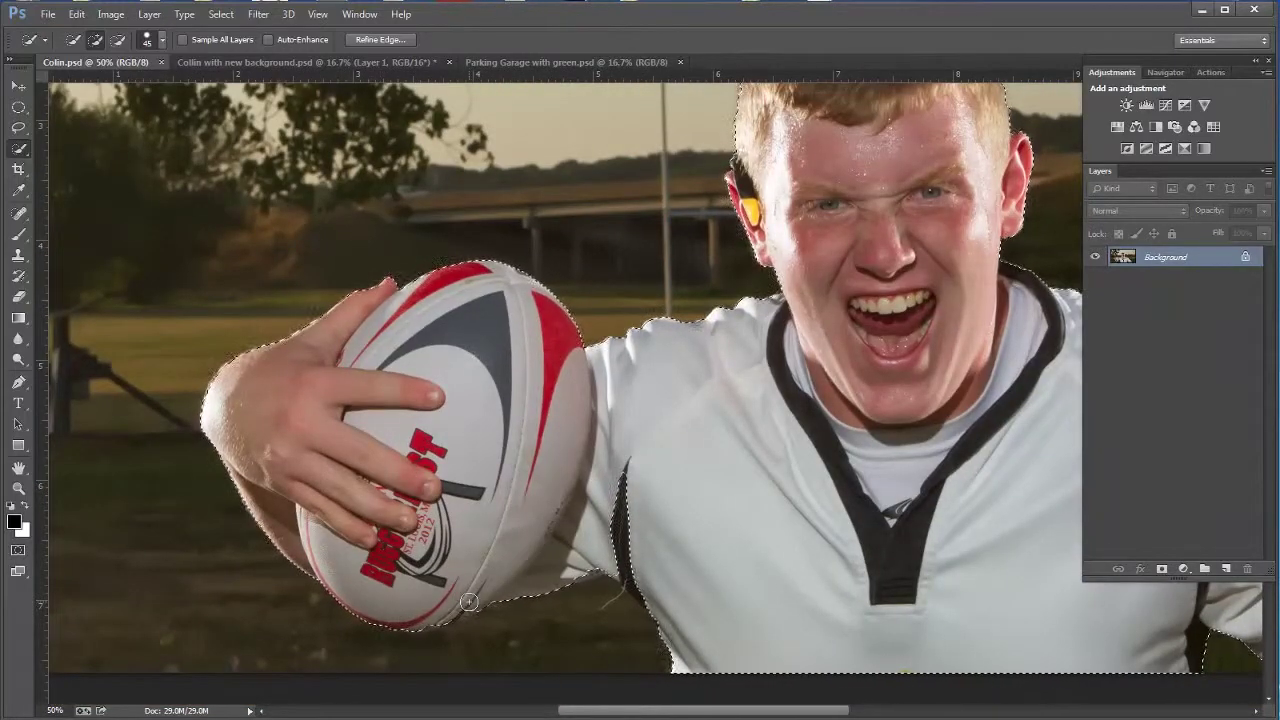
{"action": "key", "text": "z"}
{"action": "left_click", "coordinate": [632, 302], "text": "alt"}
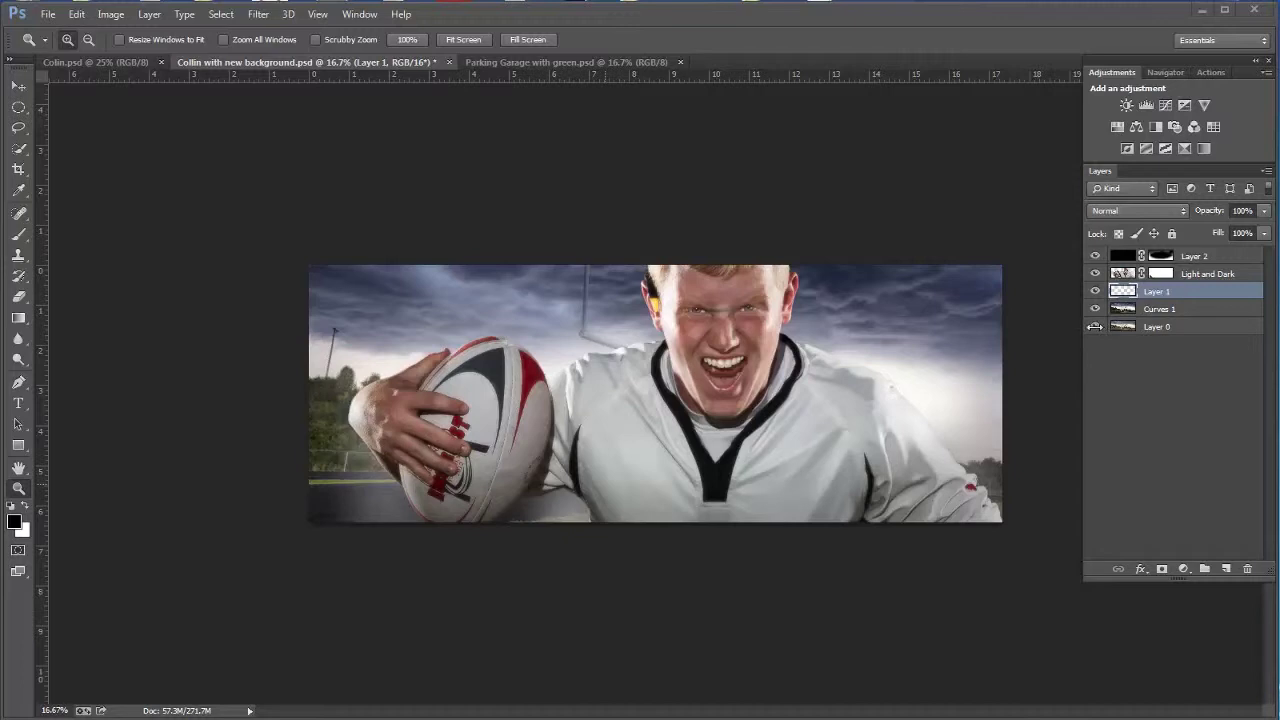
Solo the Layer 0 field photo, then turn Curves 1, Light and Dark and Layer 1 back on
{"action": "left_click", "coordinate": [1095, 327], "text": "alt"}
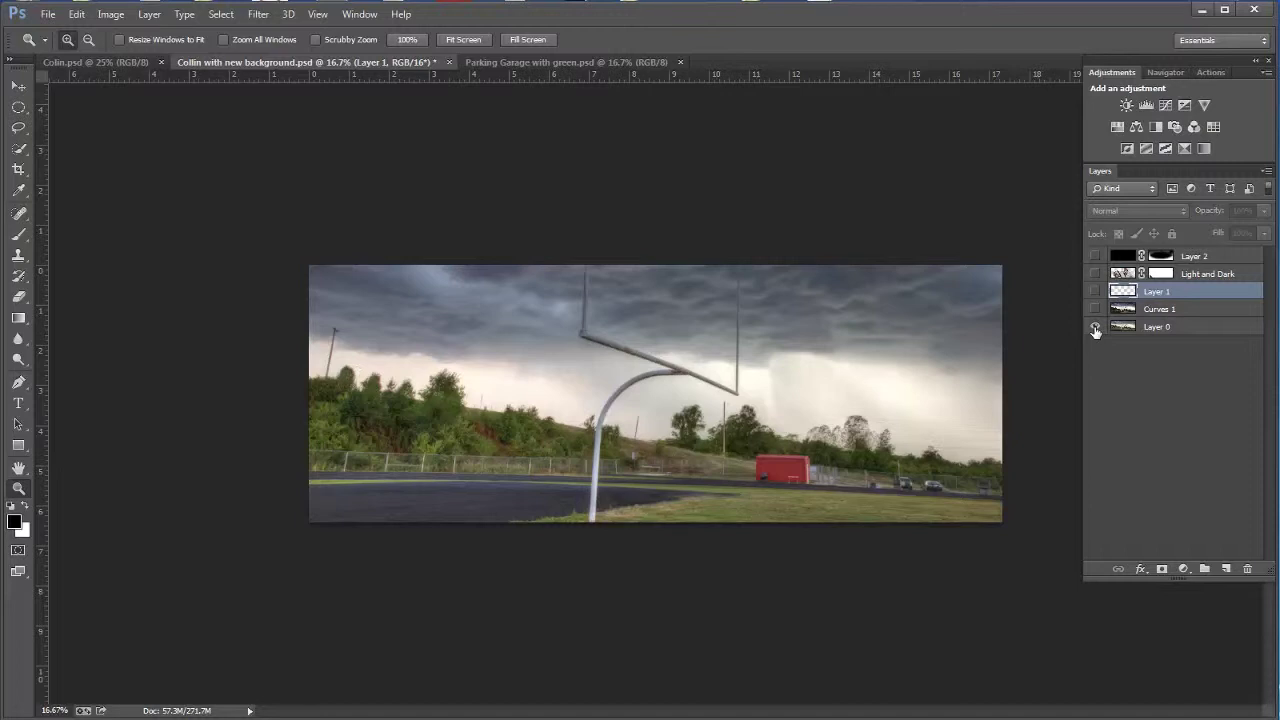
{"action": "left_click", "coordinate": [1095, 327]}
{"action": "left_click", "coordinate": [1096, 310]}
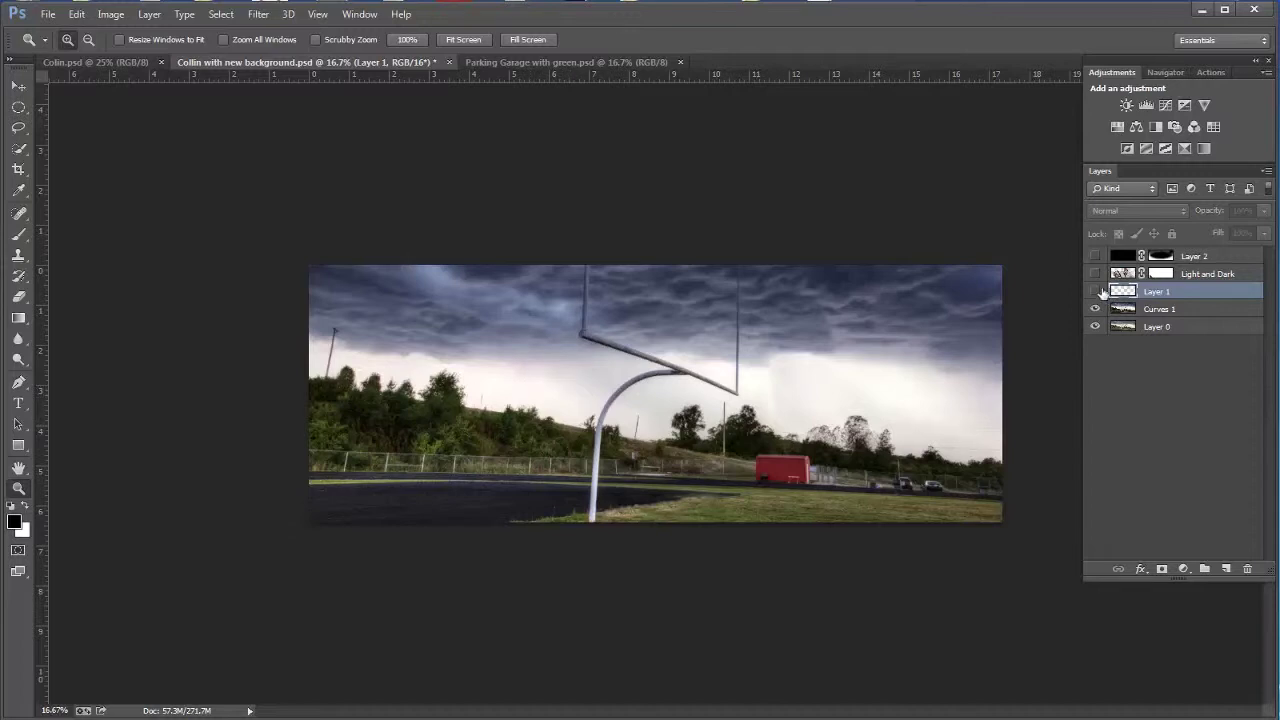
{"action": "left_click", "coordinate": [1095, 275]}
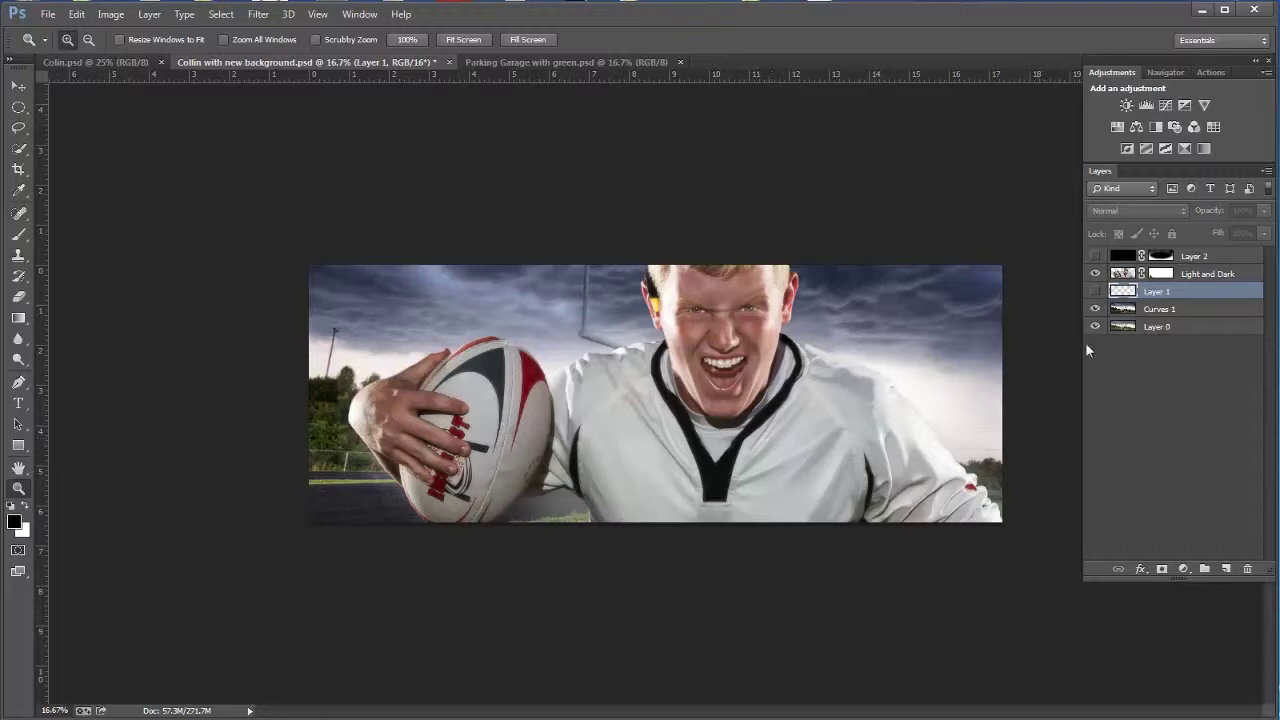
{"action": "left_click", "coordinate": [1096, 256]}
Compare the composite with Layer 1 and Layer 2 hidden, restore both, and switch to Colin.psd
{"action": "left_click", "coordinate": [1095, 291]}
{"action": "left_click", "coordinate": [1096, 291]}
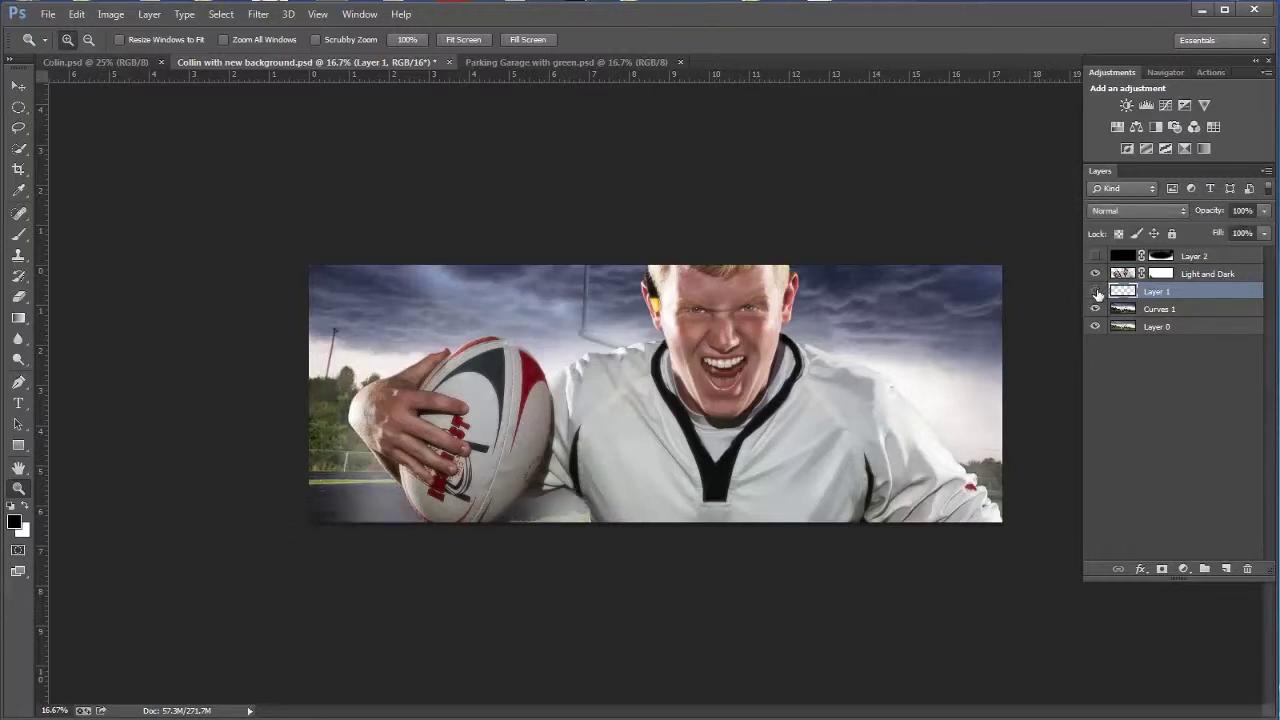
{"action": "left_click", "coordinate": [1096, 291]}
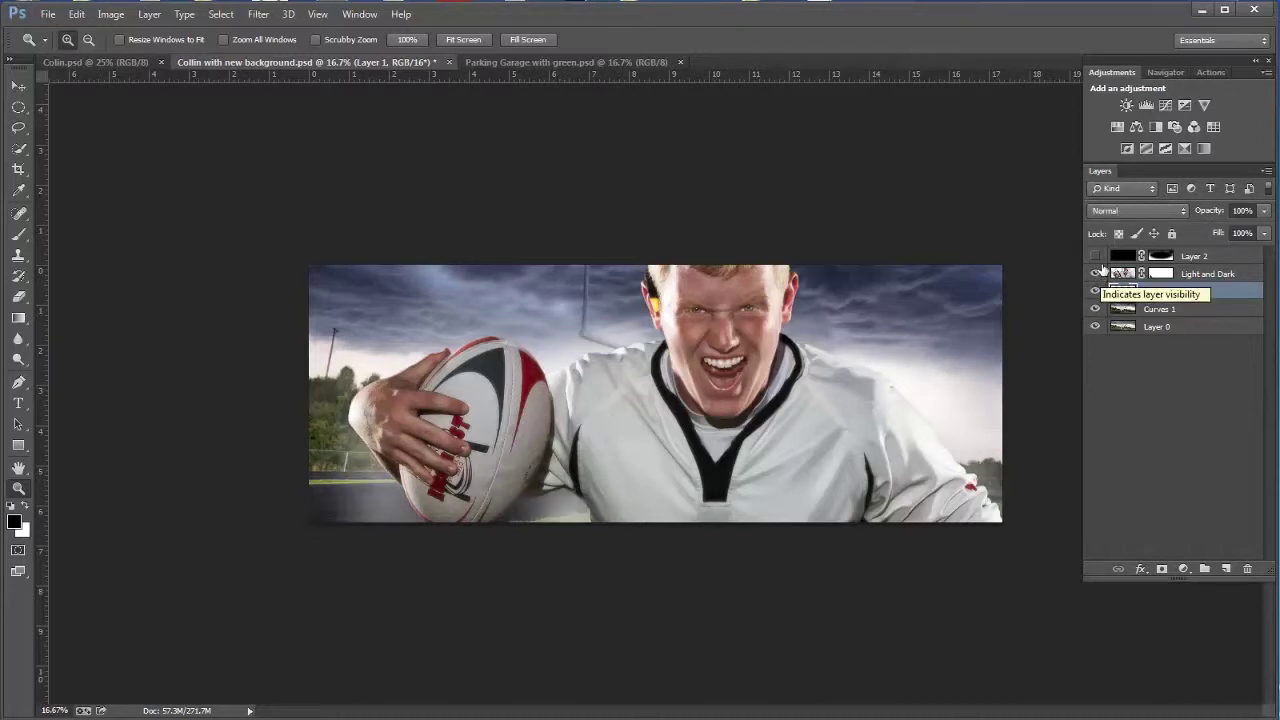
{"action": "left_click", "coordinate": [1096, 258]}
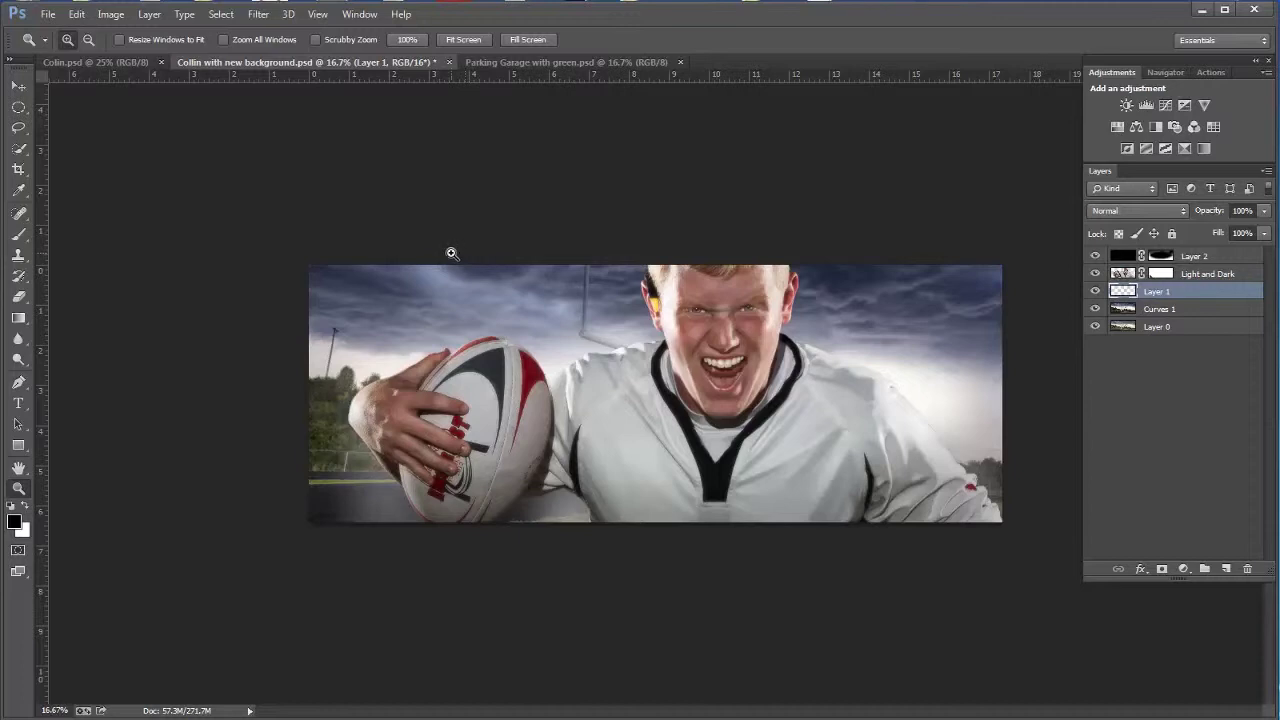
{"action": "left_click", "coordinate": [72, 63]}
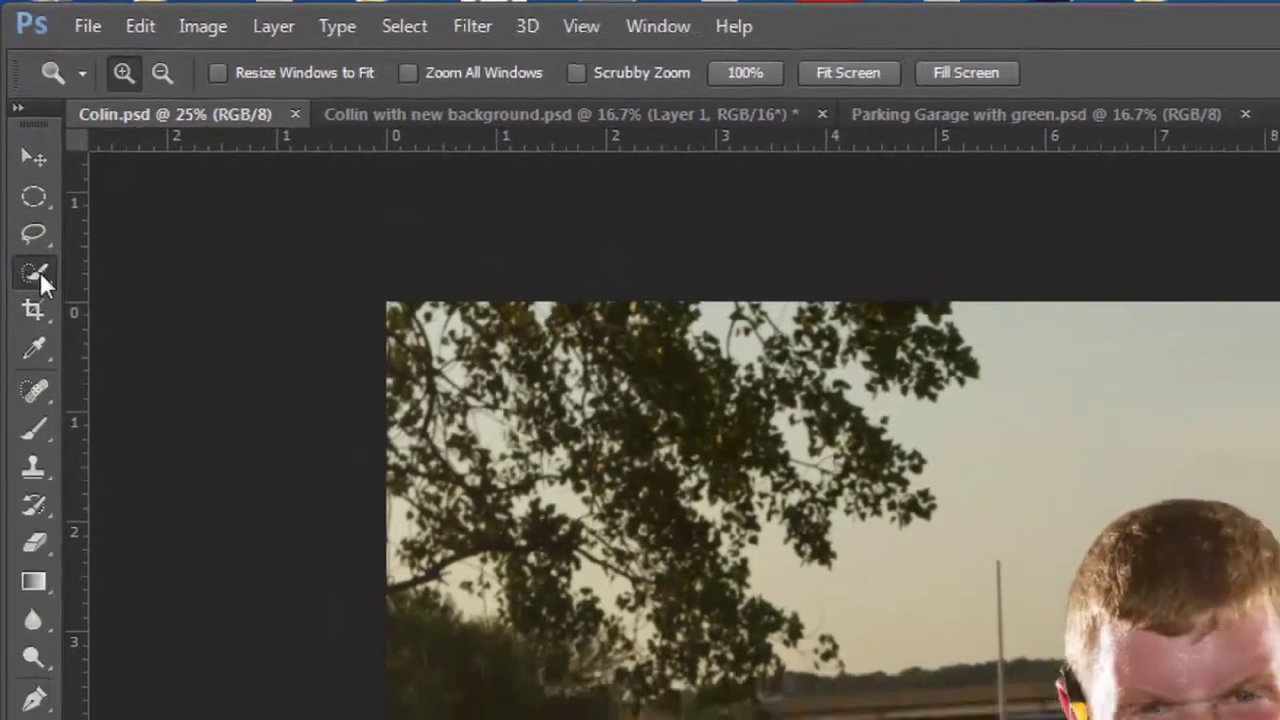
{"action": "left_click", "coordinate": [38, 290]}
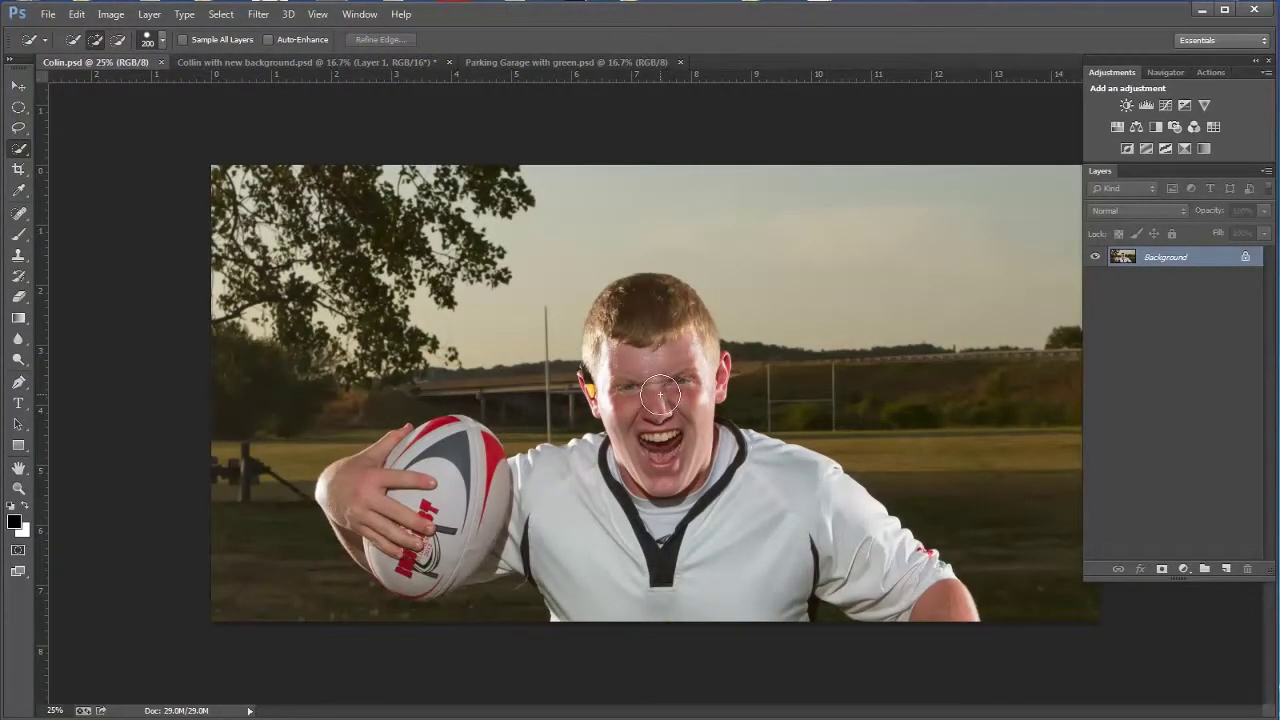
Quick-select the player's face, hair, shirt, ball, hand and collar, then shrink the brush to 90
{"action": "mouse_move", "coordinate": [656, 415]}
{"action": "left_mouse_down"}
{"action": "mouse_move", "coordinate": [630, 322]}
{"action": "mouse_move", "coordinate": [641, 318]}
{"action": "left_mouse_up"}
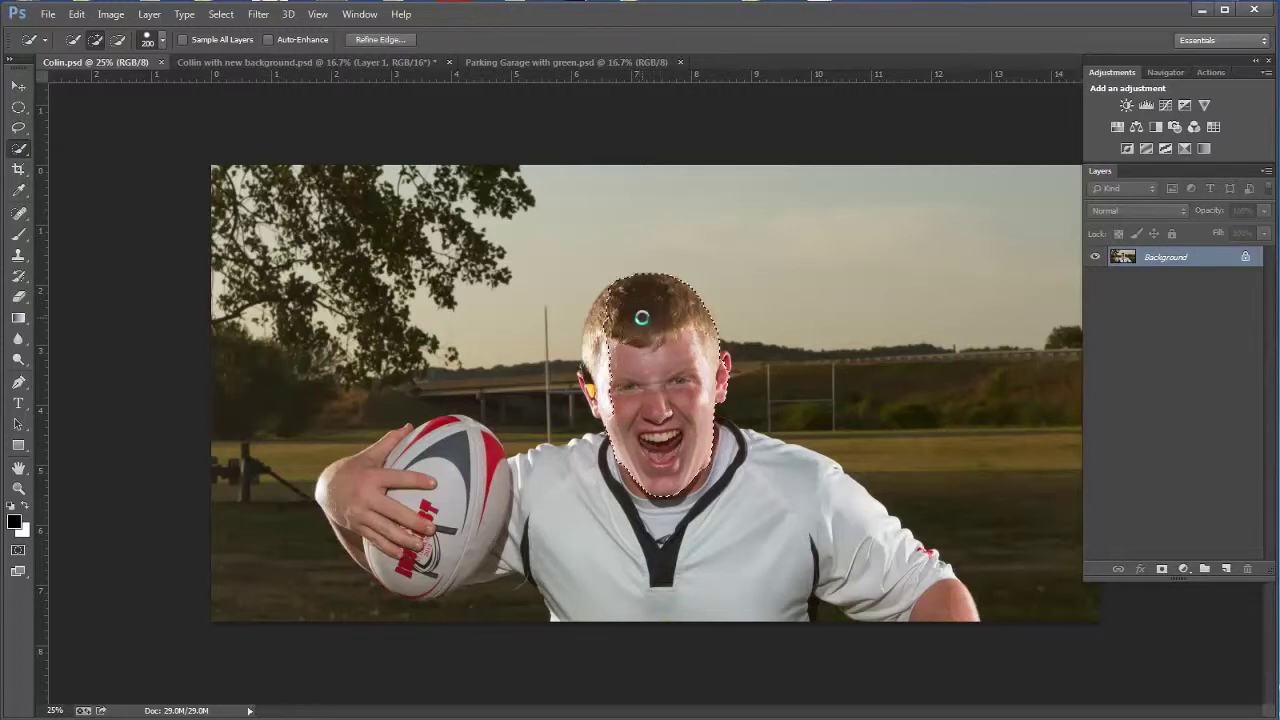
{"action": "left_click", "coordinate": [606, 335]}
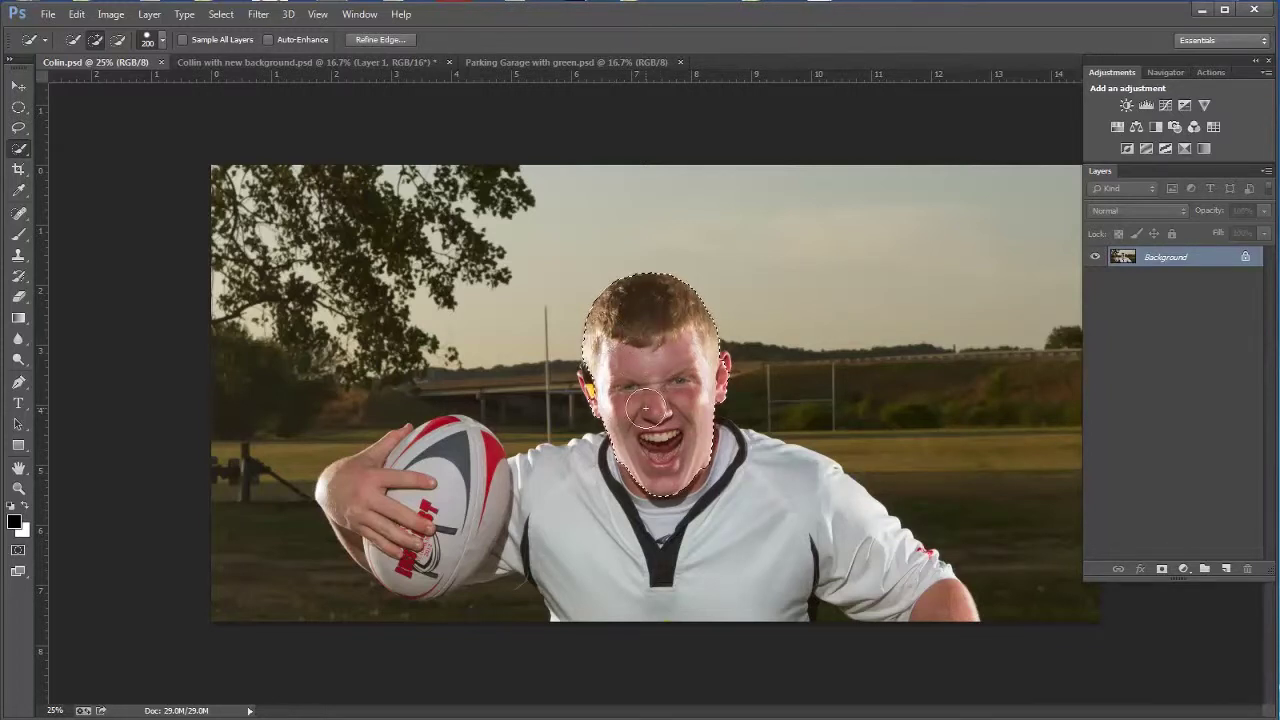
{"action": "mouse_move", "coordinate": [588, 470]}
{"action": "left_mouse_down"}
{"action": "mouse_move", "coordinate": [560, 540]}
{"action": "mouse_move", "coordinate": [537, 488]}
{"action": "left_mouse_up"}
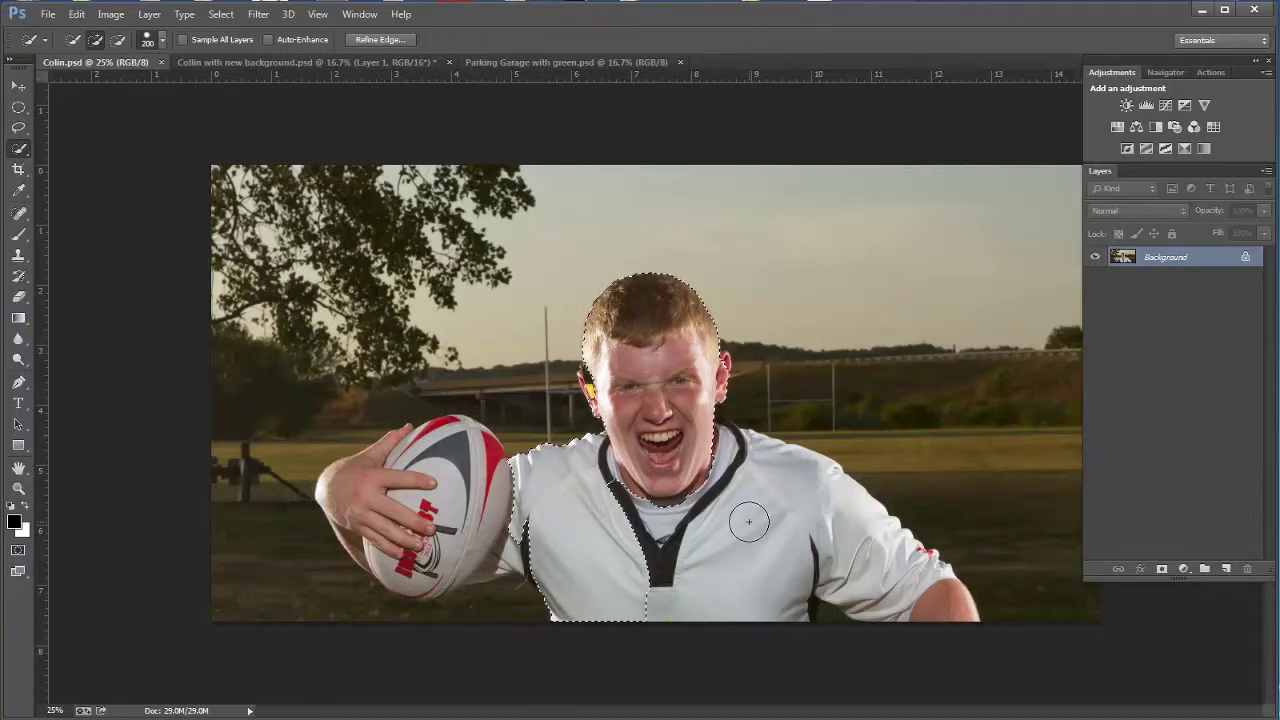
{"action": "mouse_move", "coordinate": [440, 505]}
{"action": "left_mouse_down"}
{"action": "mouse_move", "coordinate": [384, 492]}
{"action": "mouse_move", "coordinate": [388, 502]}
{"action": "mouse_move", "coordinate": [380, 488]}
{"action": "mouse_move", "coordinate": [415, 535]}
{"action": "mouse_move", "coordinate": [407, 563]}
{"action": "left_mouse_up"}
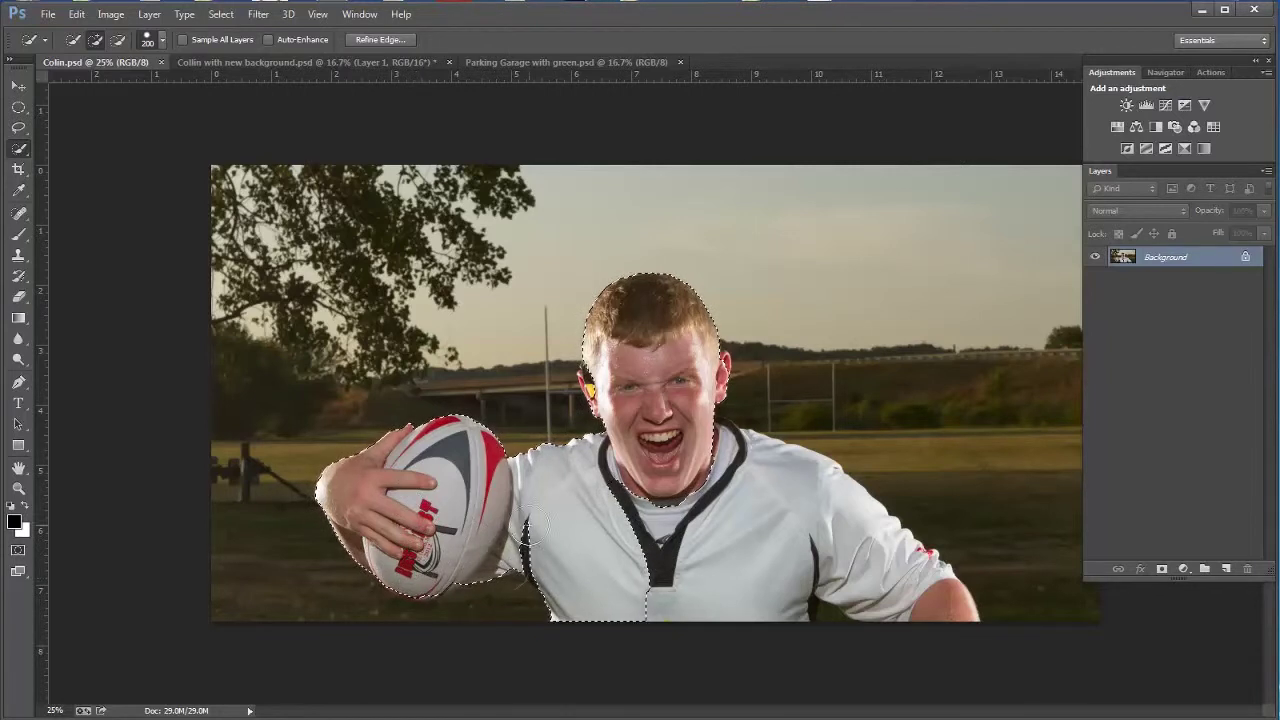
{"action": "mouse_move", "coordinate": [537, 527]}
{"action": "left_mouse_down"}
{"action": "mouse_move", "coordinate": [566, 581]}
{"action": "mouse_move", "coordinate": [686, 550]}
{"action": "mouse_move", "coordinate": [666, 491]}
{"action": "mouse_move", "coordinate": [668, 538]}
{"action": "left_mouse_up"}
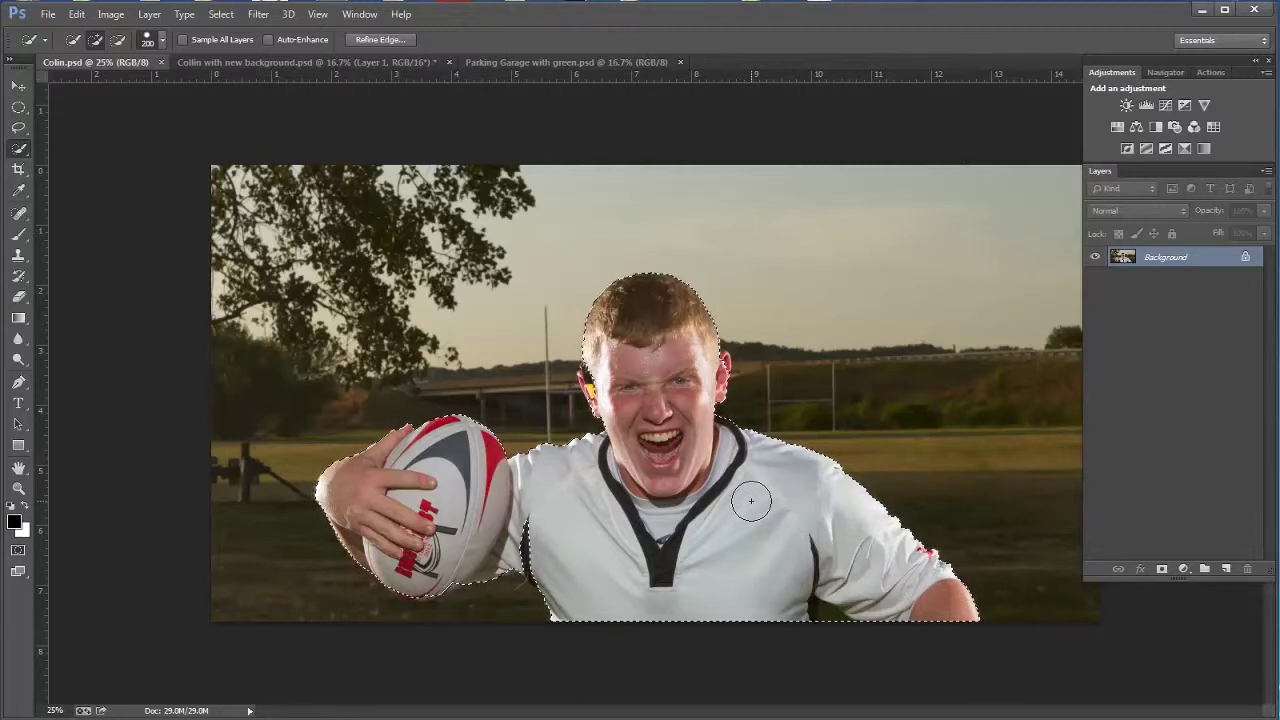
{"action": "key", "text": "bracketleft"}
{"action": "key", "text": "bracketleft"}
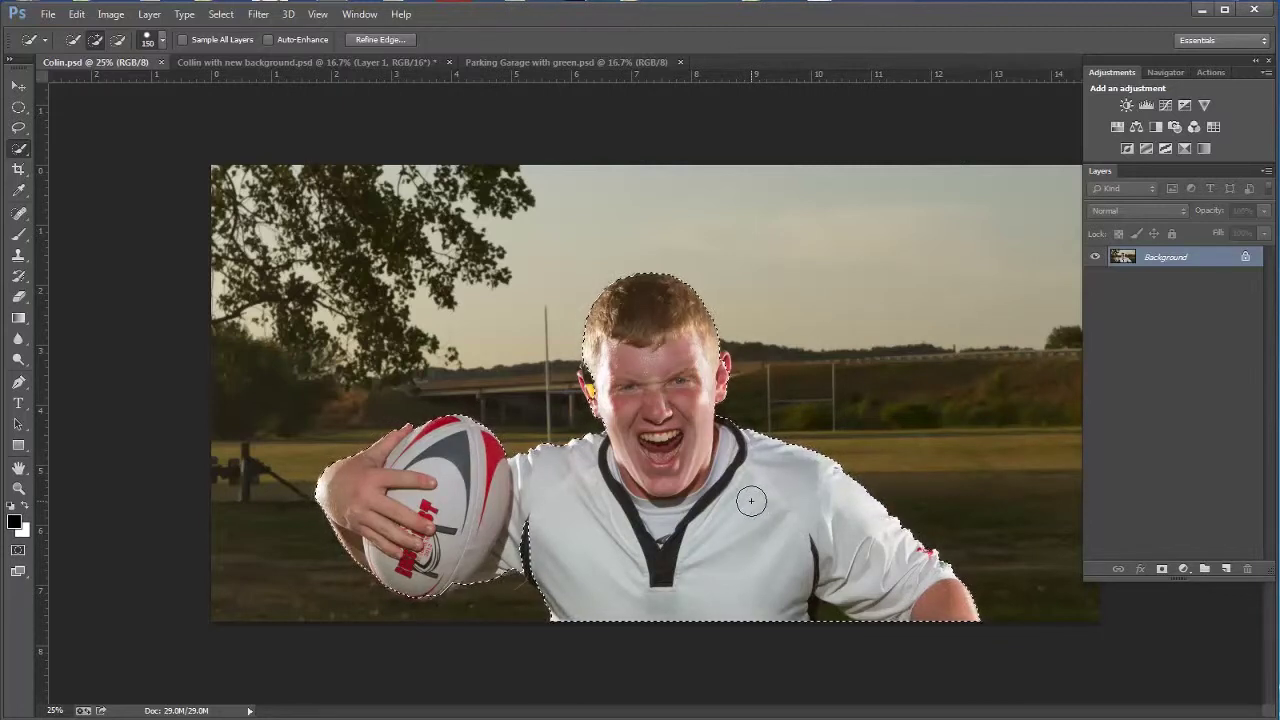
{"action": "key", "text": "bracketleft"}
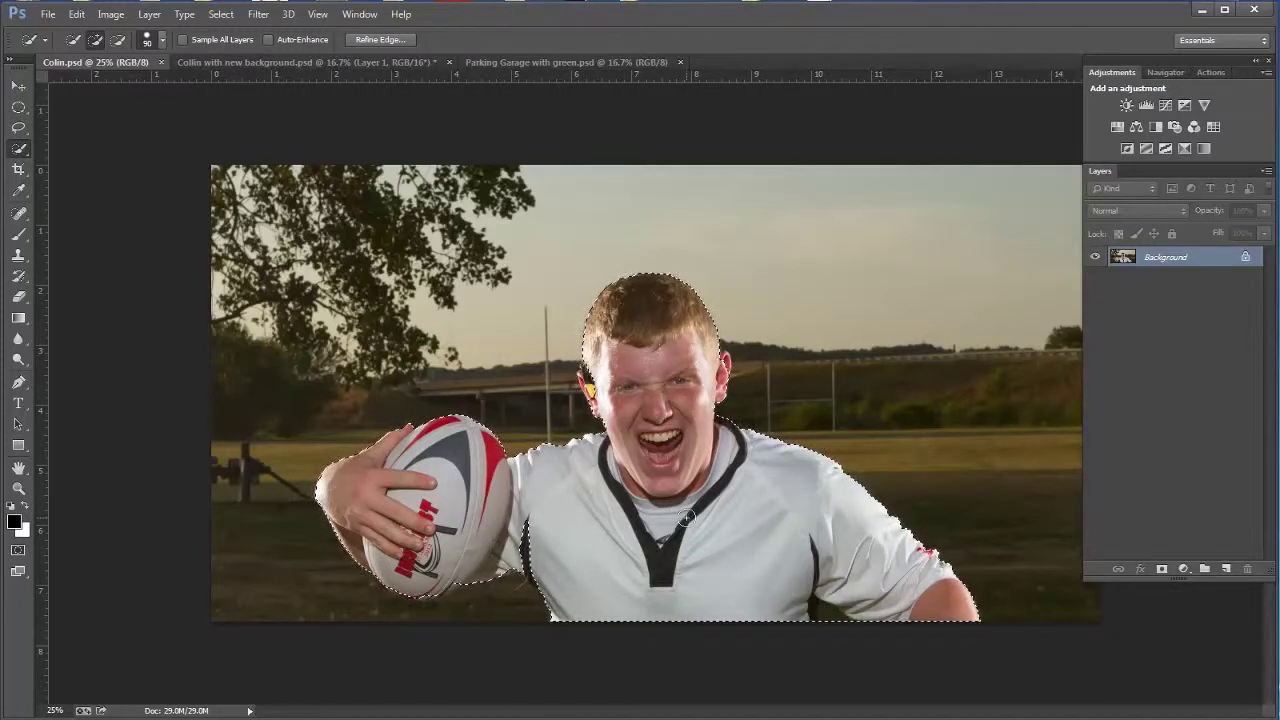
{"action": "key", "text": "z"}
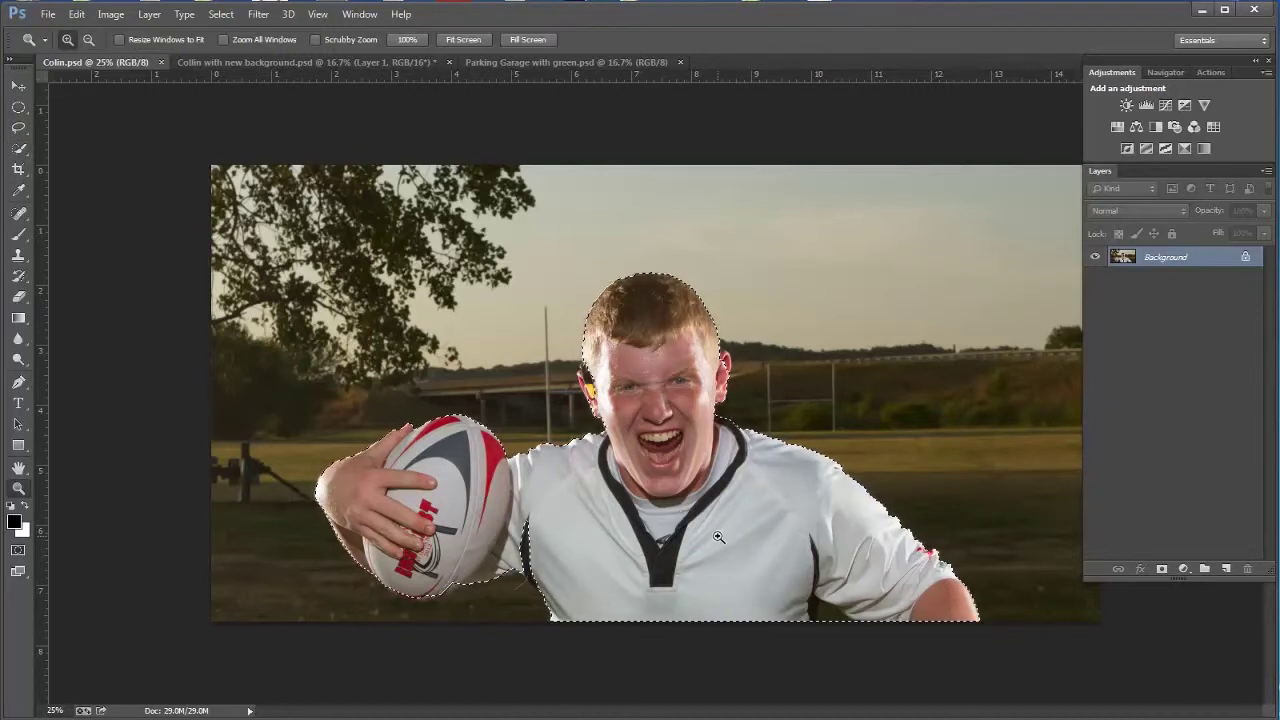
{"action": "left_click", "coordinate": [718, 537]}
{"action": "left_click", "coordinate": [718, 537]}
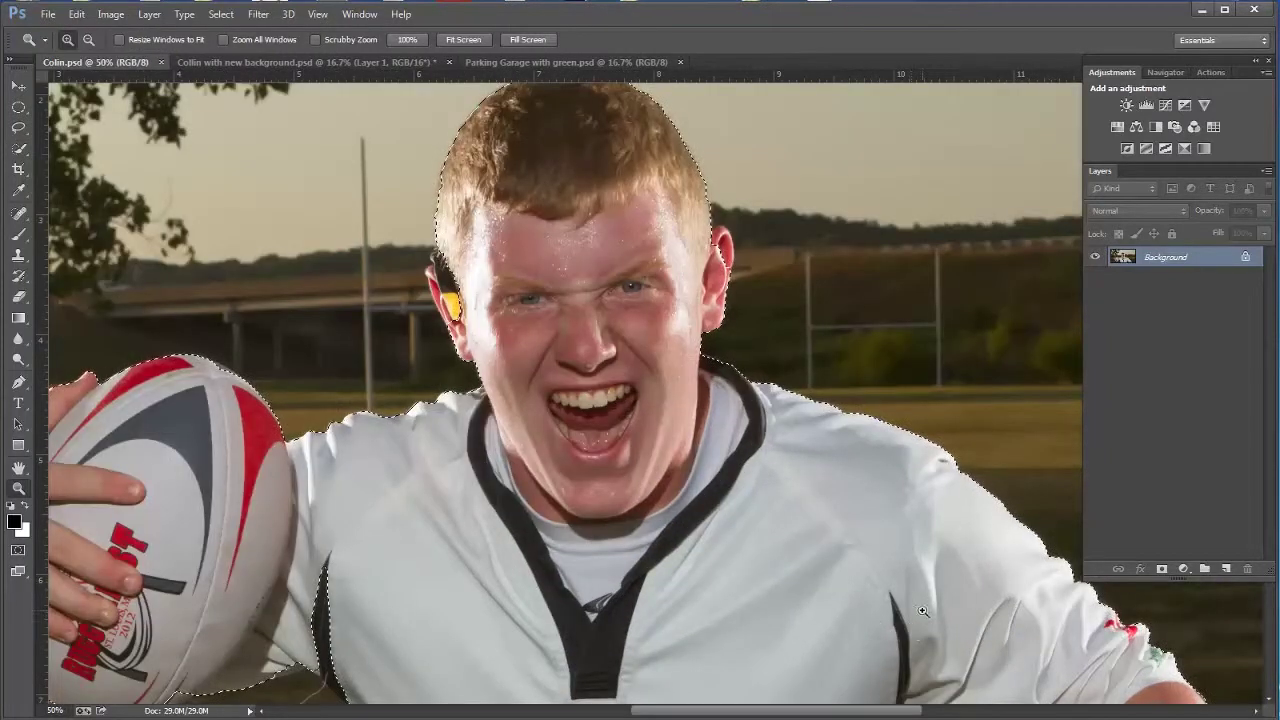
{"action": "left_click_drag", "start_coordinate": [860, 634], "coordinate": [709, 326]}
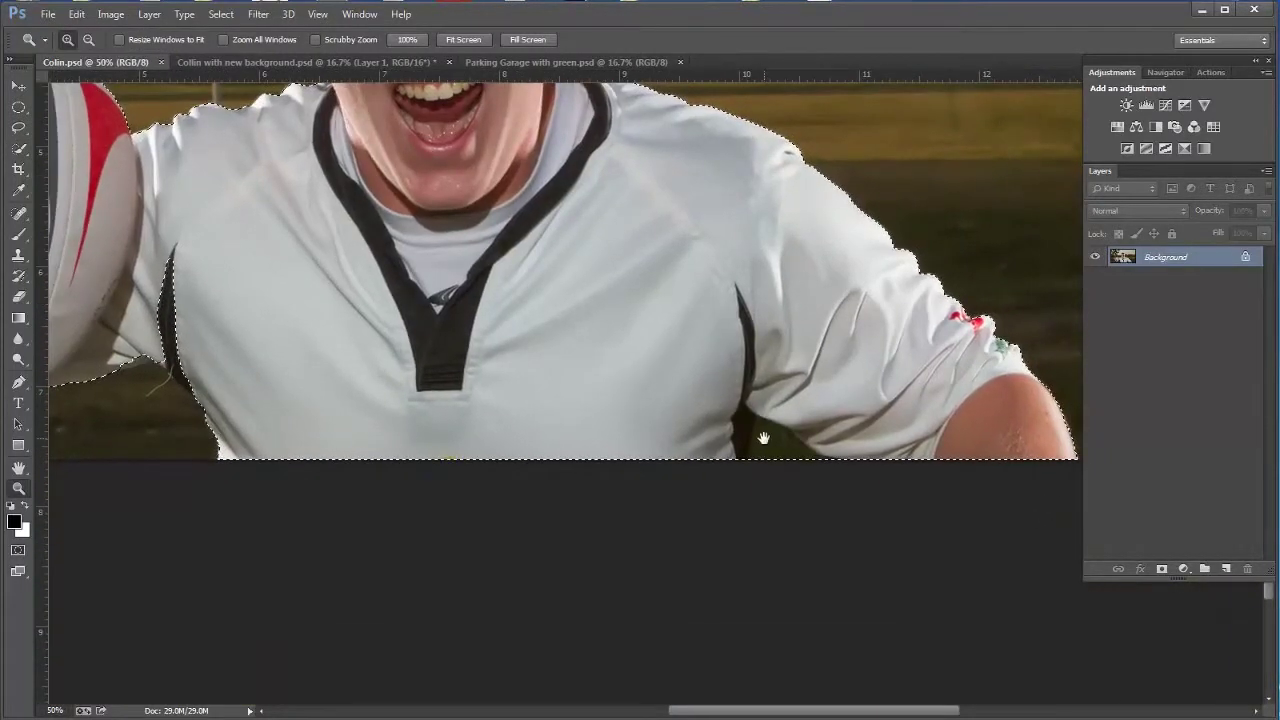
{"action": "key", "text": "w"}
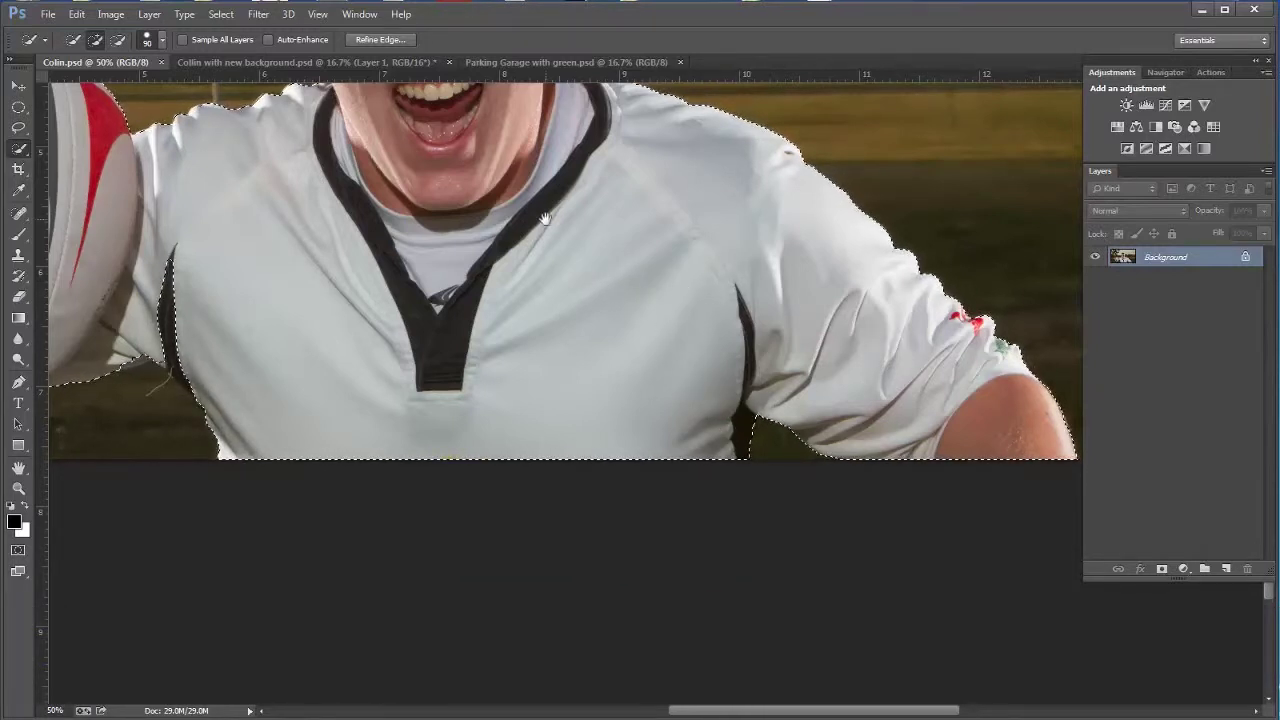
{"action": "left_click_drag", "start_coordinate": [545, 220], "coordinate": [660, 435]}
{"action": "left_click_drag", "start_coordinate": [623, 366], "coordinate": [645, 565]}
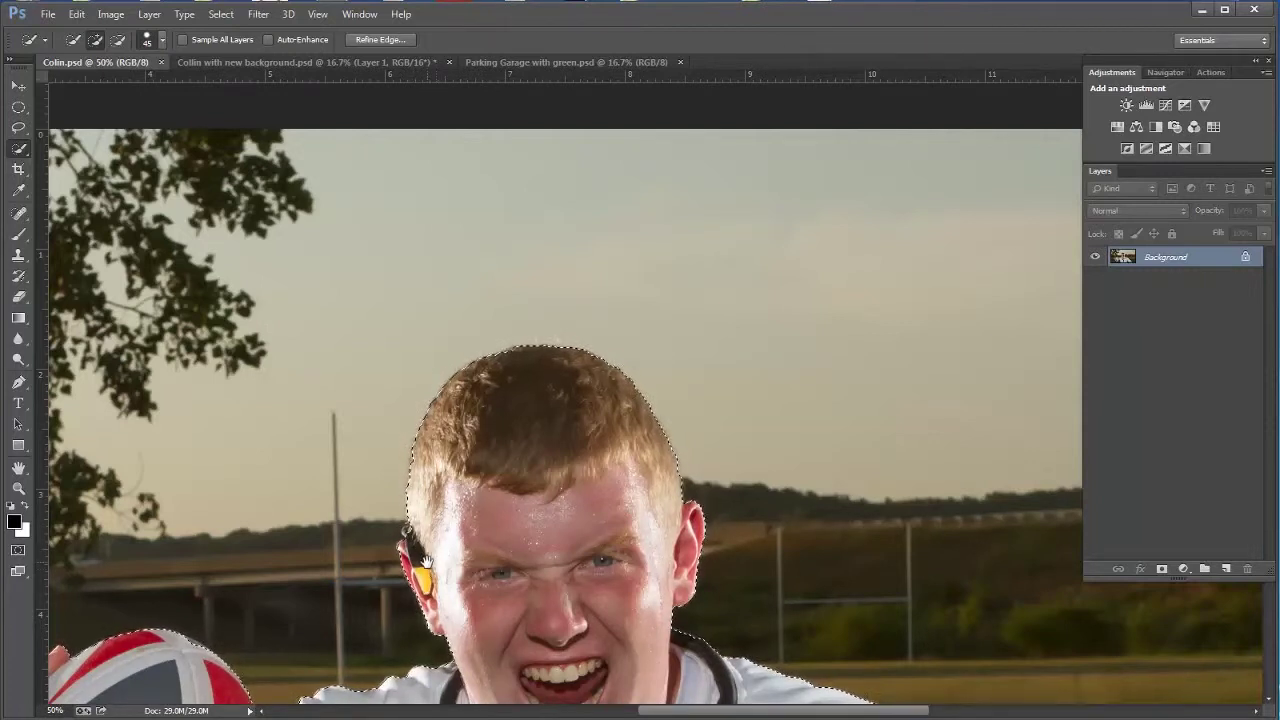
Pan over the ball and hand, zoom out to 25% around the face, and return to Quick Selection
{"action": "left_click_drag", "start_coordinate": [426, 563], "coordinate": [511, 586]}
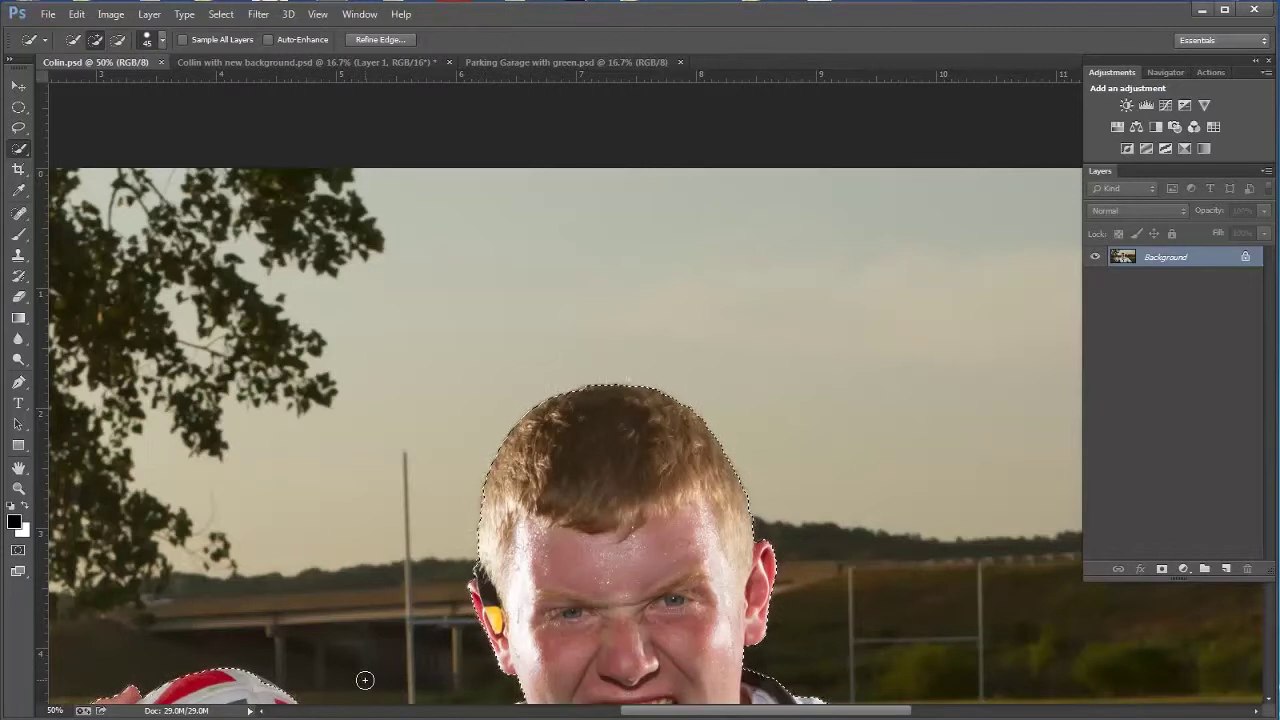
{"action": "left_click_drag", "start_coordinate": [365, 680], "coordinate": [425, 555]}
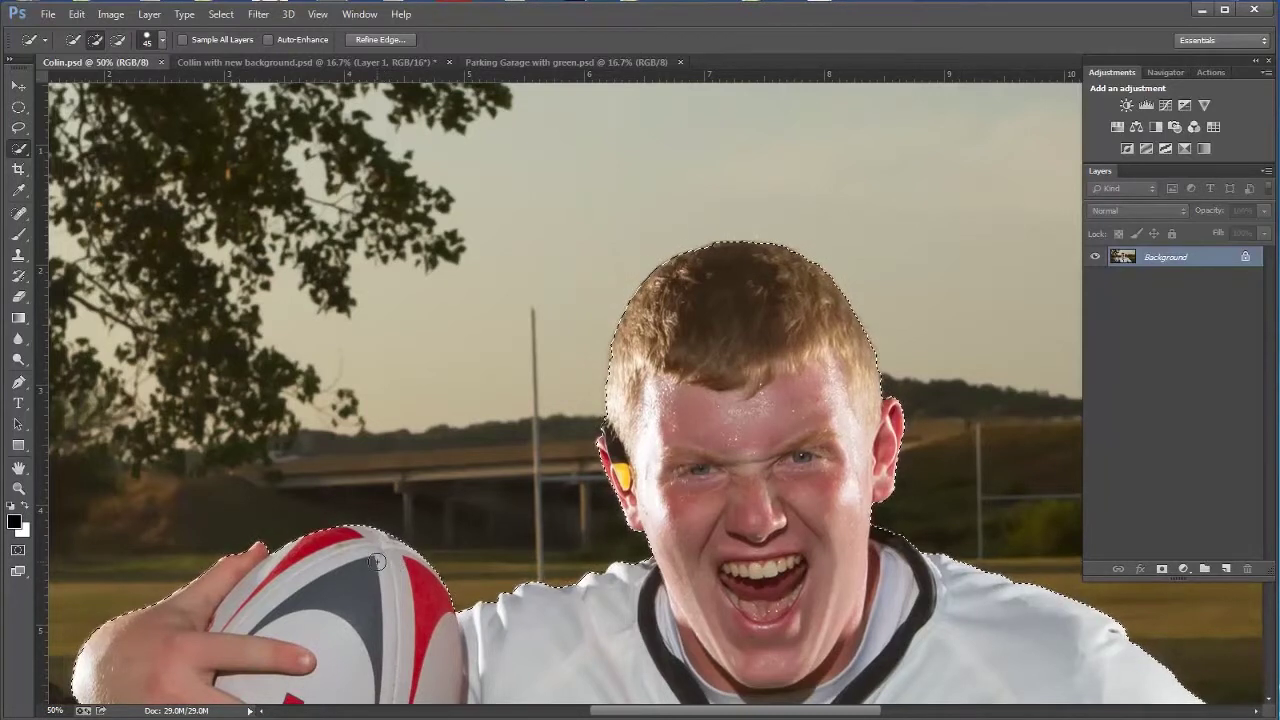
{"action": "mouse_move", "coordinate": [300, 628]}
{"action": "left_mouse_down"}
{"action": "mouse_move", "coordinate": [388, 523]}
{"action": "mouse_move", "coordinate": [415, 417]}
{"action": "left_mouse_up"}
{"action": "left_click_drag", "start_coordinate": [389, 624], "coordinate": [412, 572]}
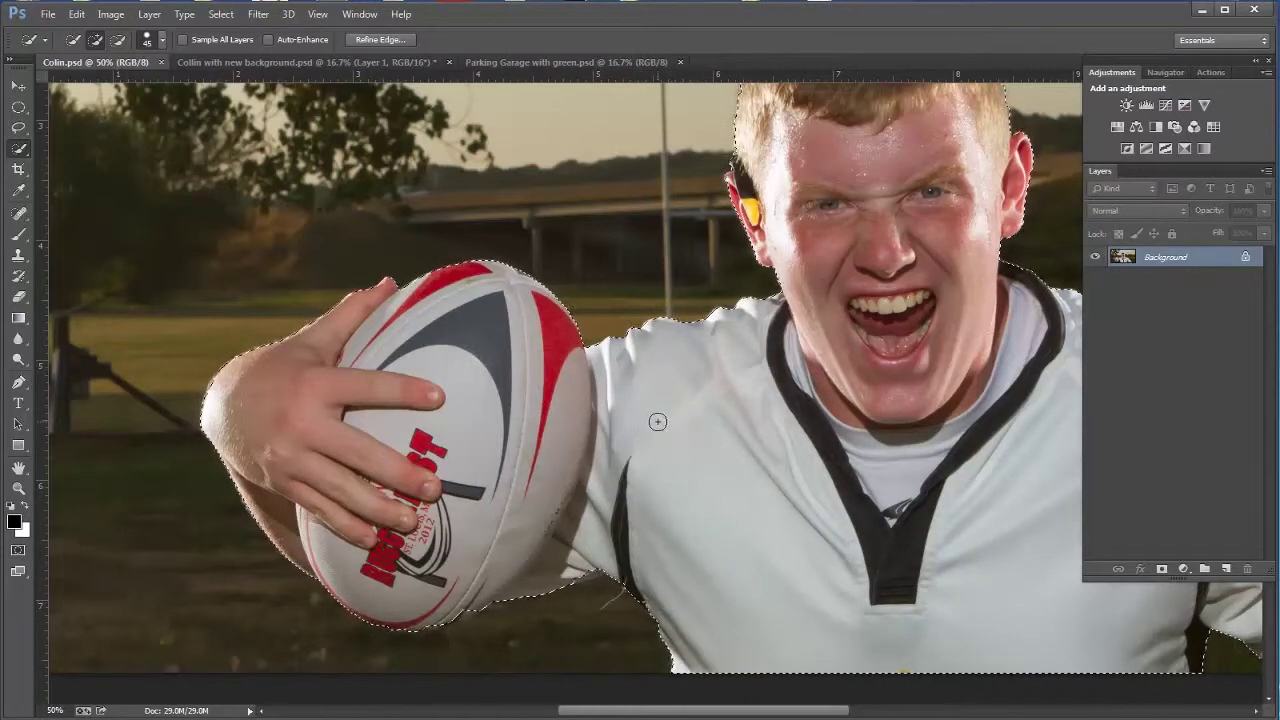
{"action": "key", "text": "z"}
{"action": "left_click", "coordinate": [864, 341], "text": "alt"}
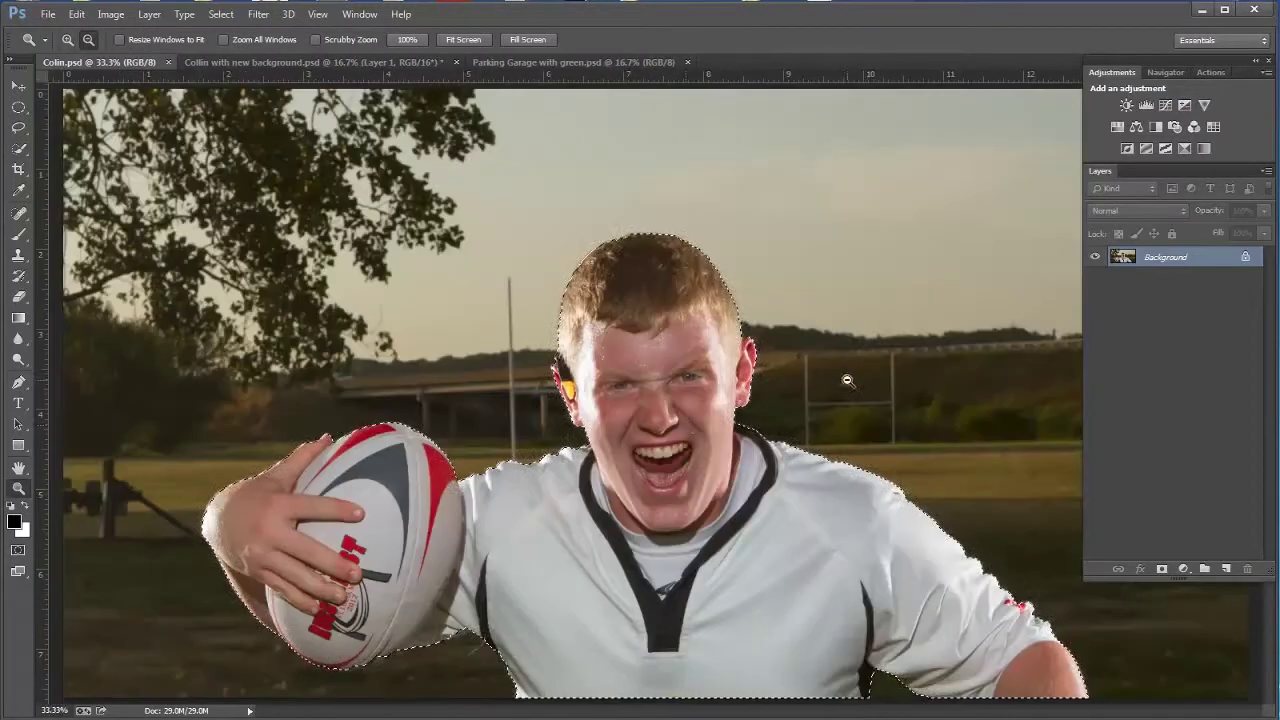
{"action": "left_click", "coordinate": [673, 414], "text": "alt"}
{"action": "left_click", "coordinate": [673, 414]}
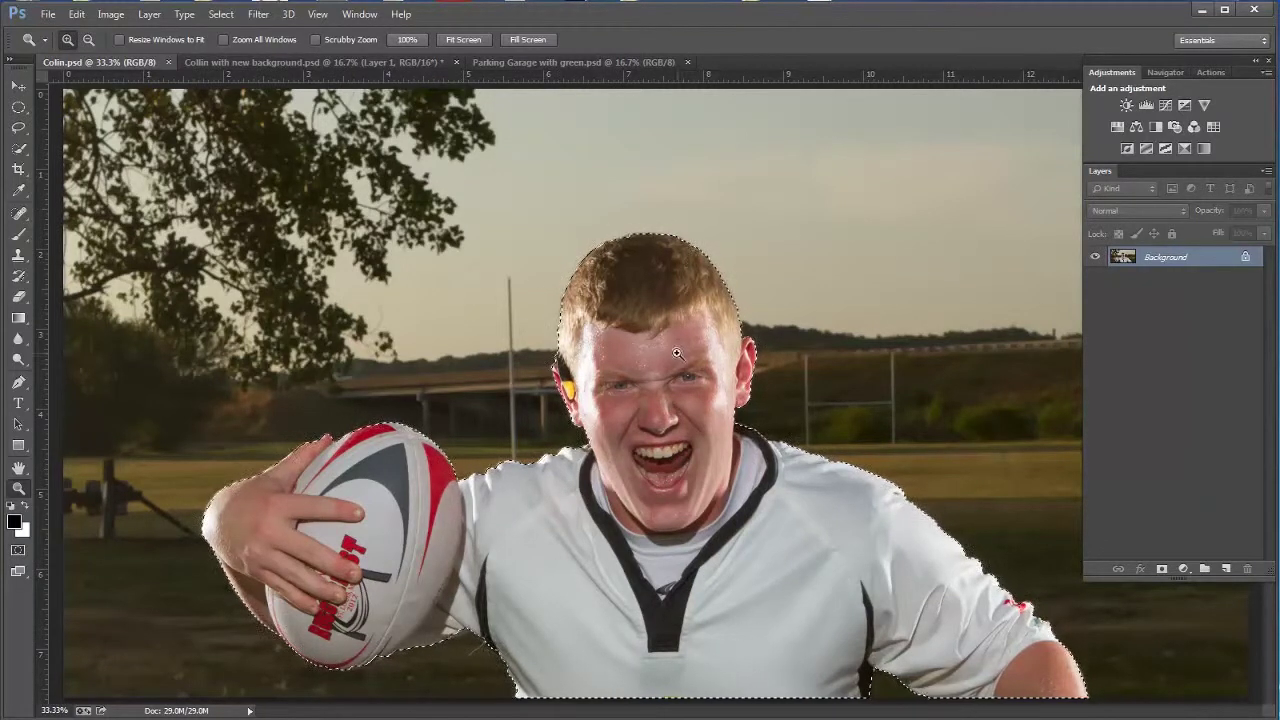
{"action": "left_click", "coordinate": [19, 150]}
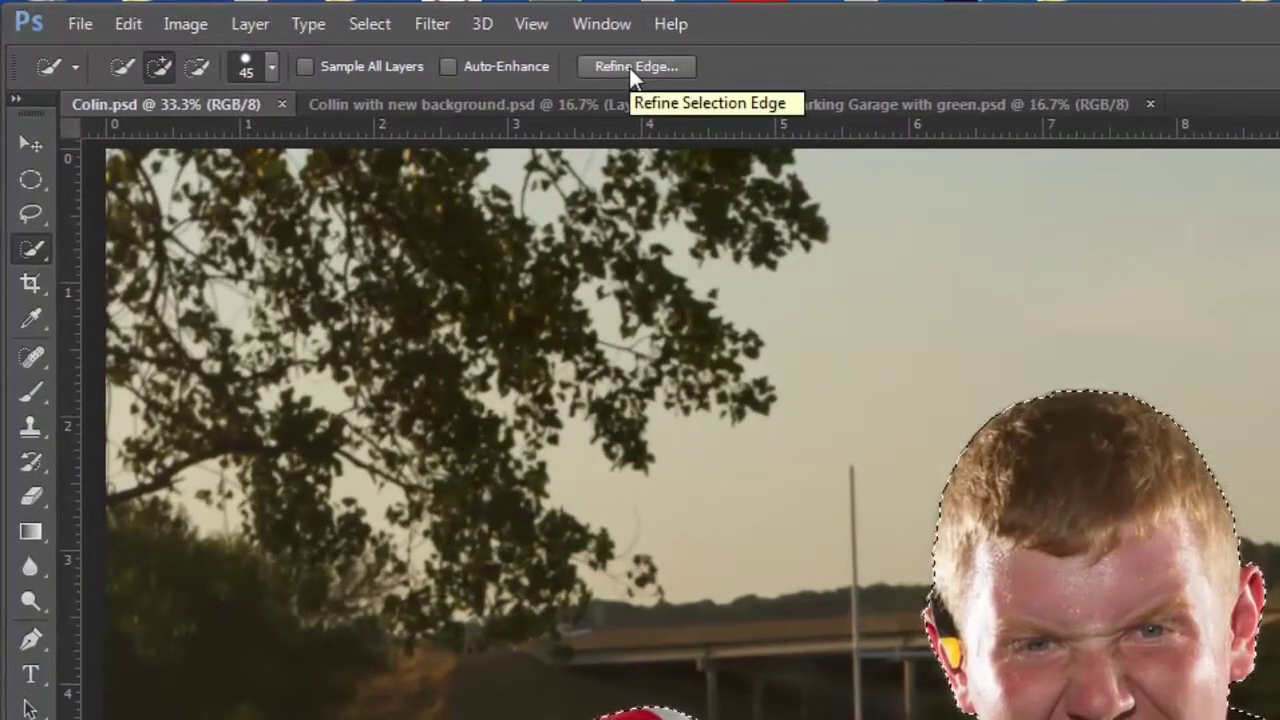
Open Refine Edge for the player selection and preview it in On Black view
{"action": "left_click", "coordinate": [629, 67]}
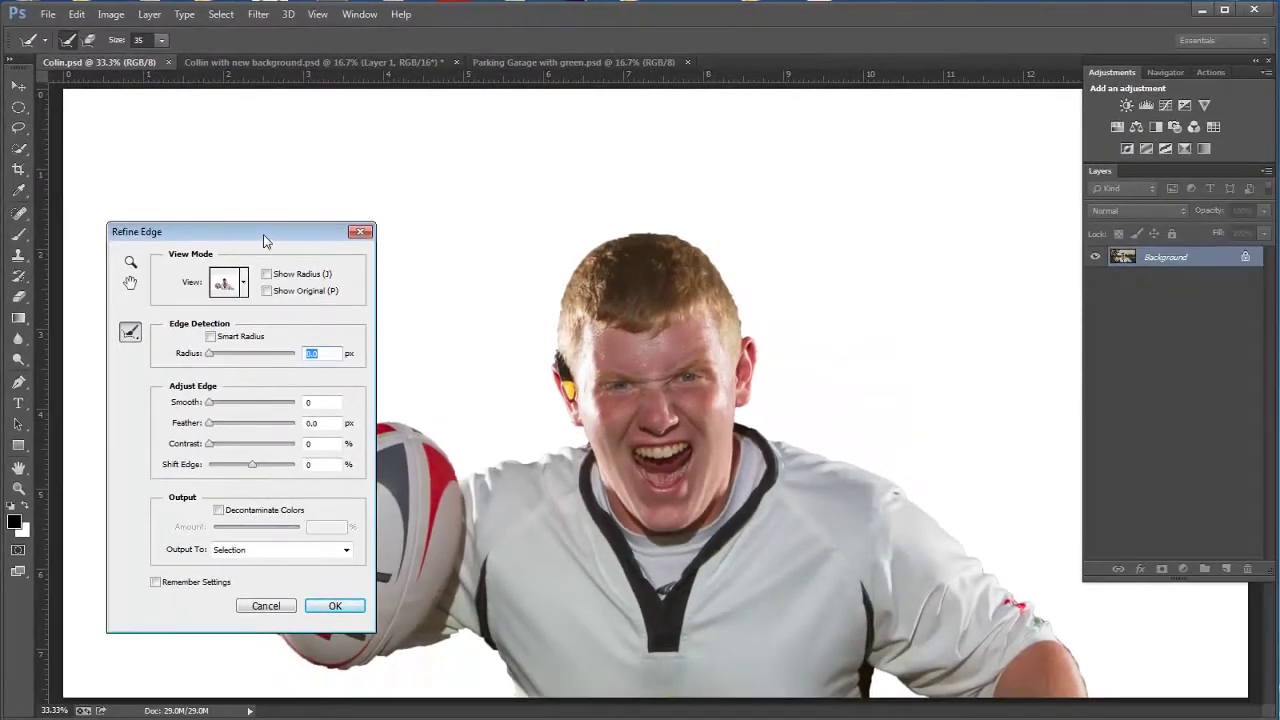
{"action": "left_click_drag", "start_coordinate": [265, 240], "coordinate": [262, 179]}
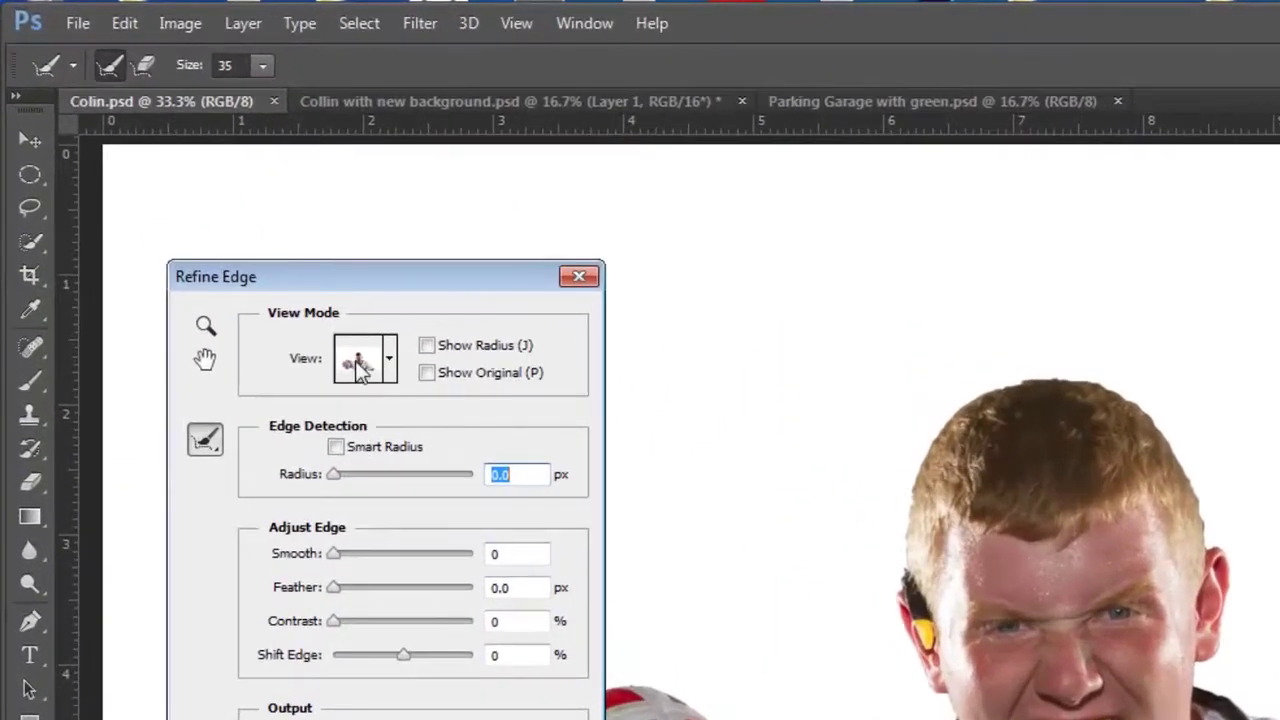
{"action": "left_click", "coordinate": [361, 368]}
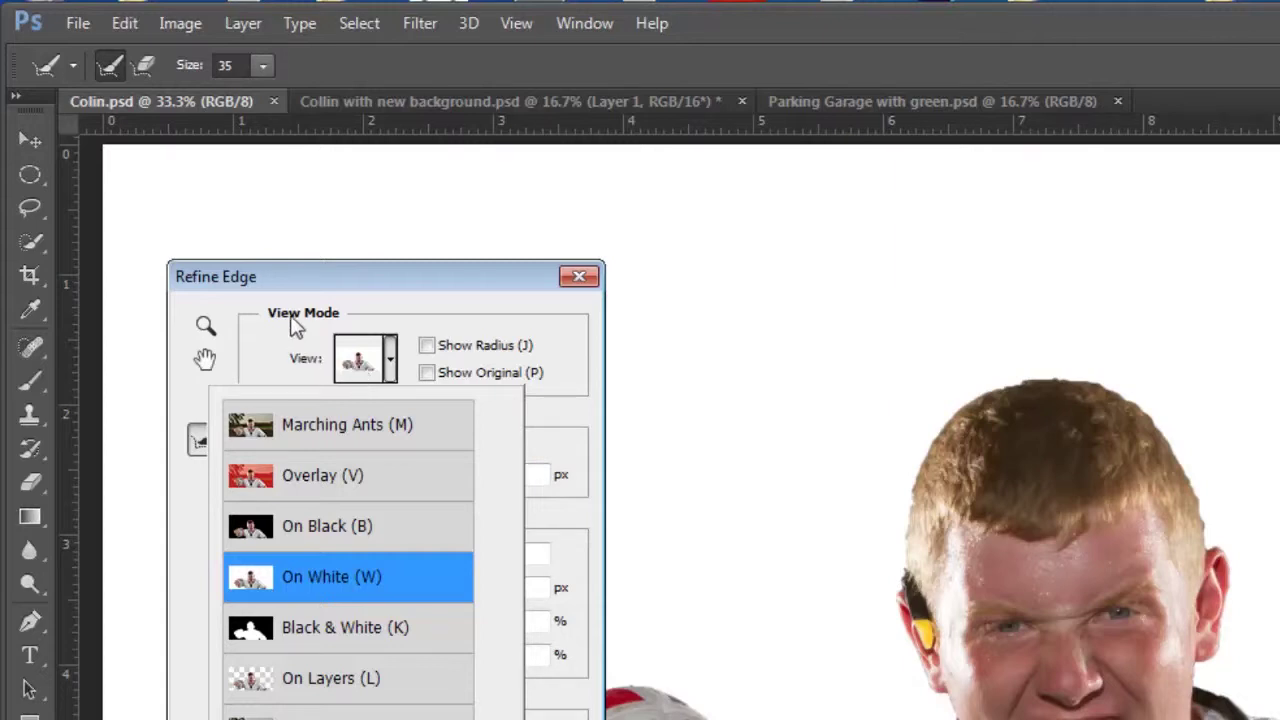
{"action": "left_click", "coordinate": [303, 533]}
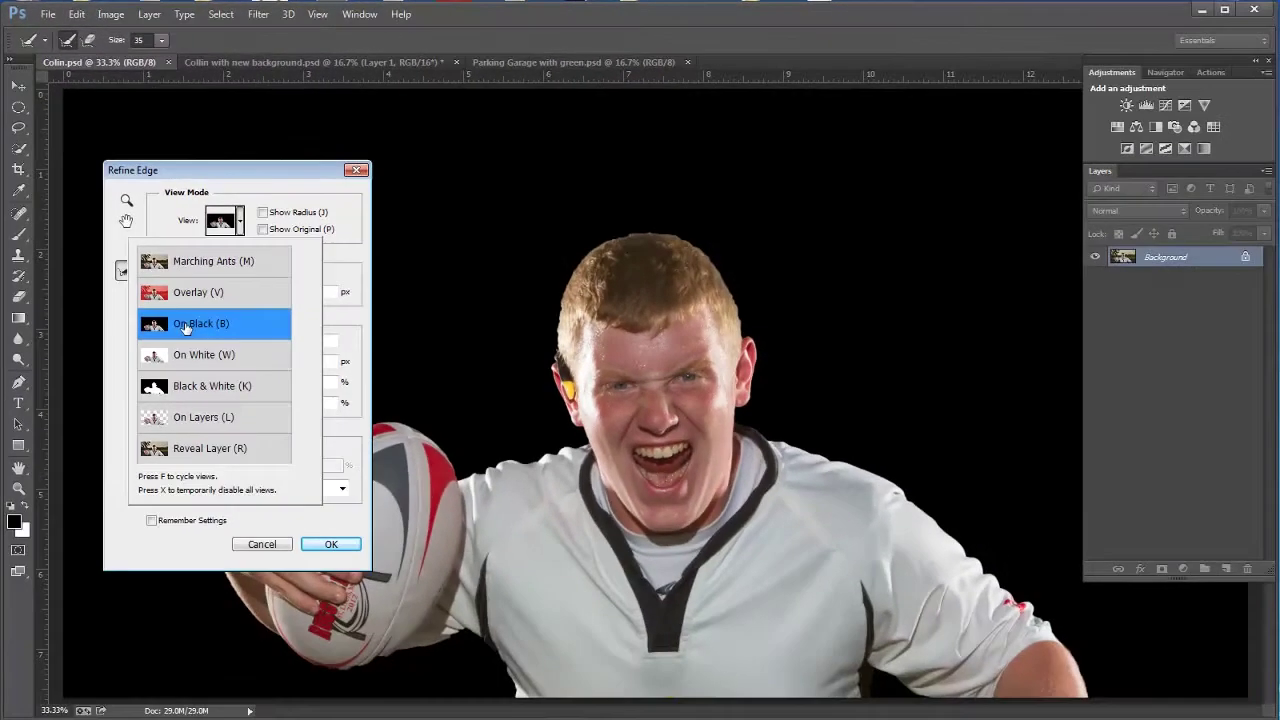
{"action": "left_click", "coordinate": [236, 166]}
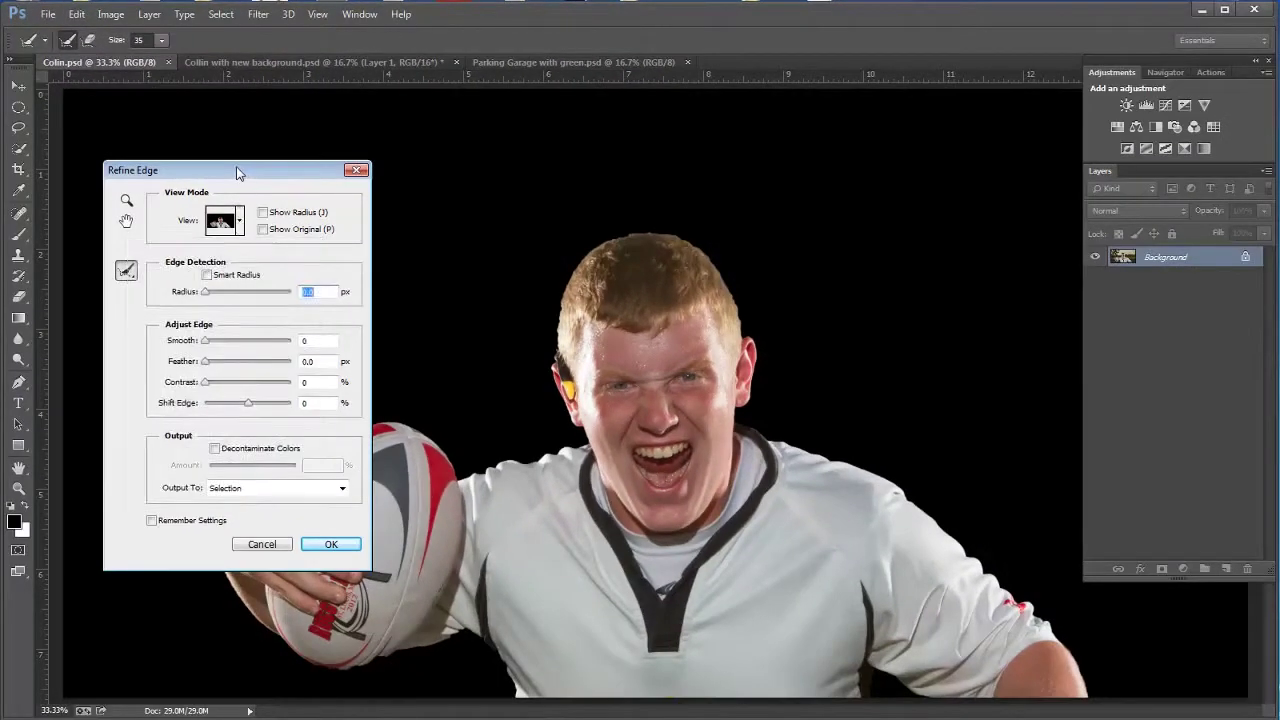
{"action": "left_click_drag", "start_coordinate": [236, 166], "coordinate": [941, 102]}
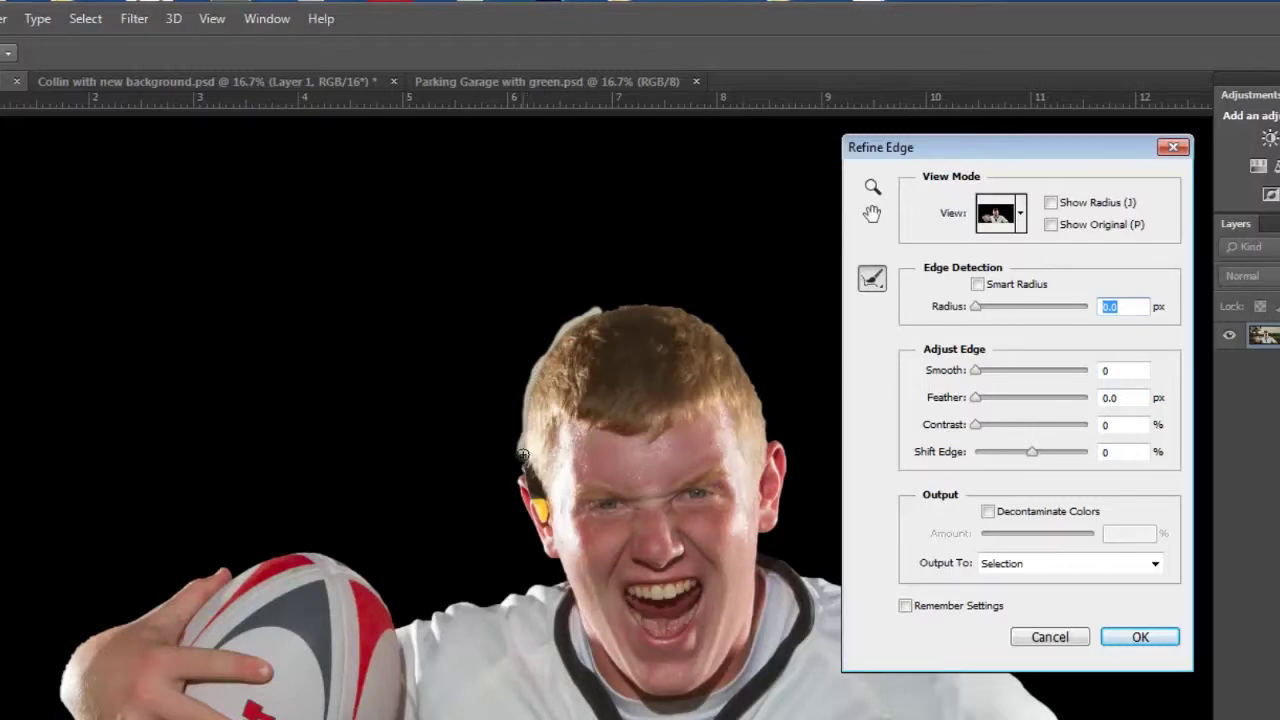
Clean the hair fringe, set Feather to 1.2 px, and choose Output To Layer Mask
{"action": "left_click_drag", "start_coordinate": [522, 480], "coordinate": [523, 479]}
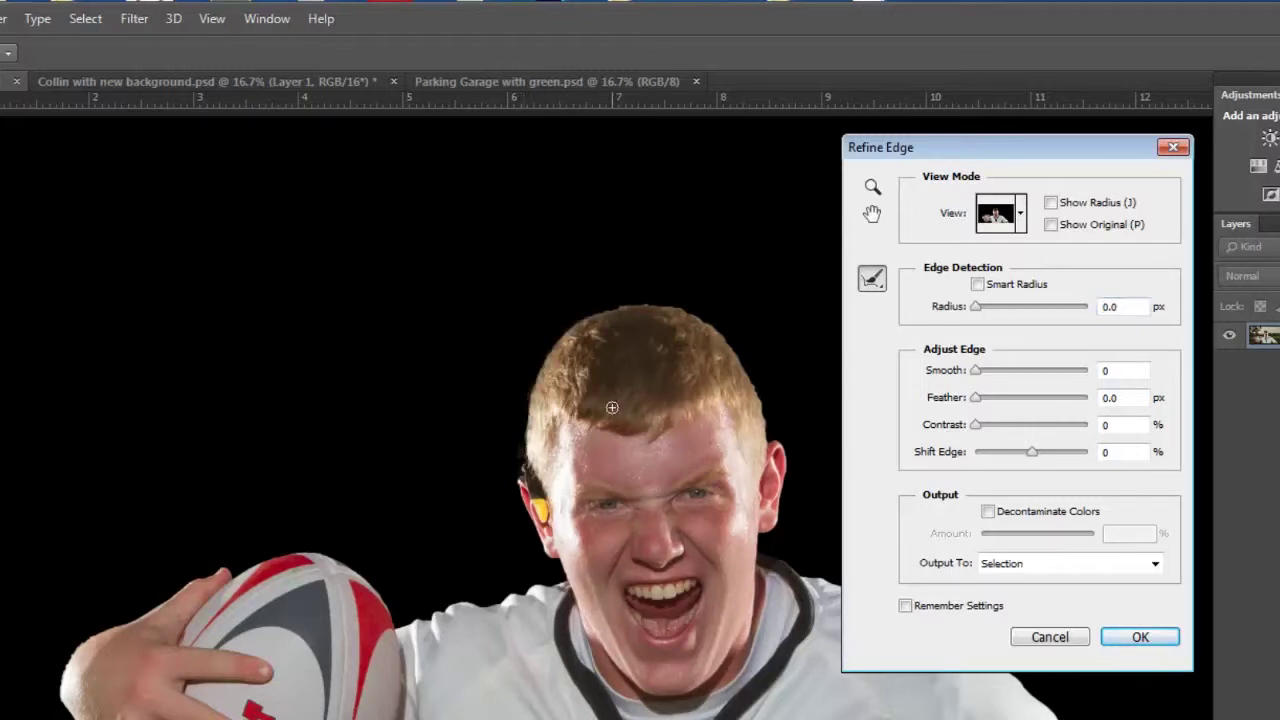
{"action": "mouse_move", "coordinate": [603, 314]}
{"action": "left_mouse_down"}
{"action": "mouse_move", "coordinate": [676, 306]}
{"action": "mouse_move", "coordinate": [732, 339]}
{"action": "mouse_move", "coordinate": [774, 438]}
{"action": "left_mouse_up"}
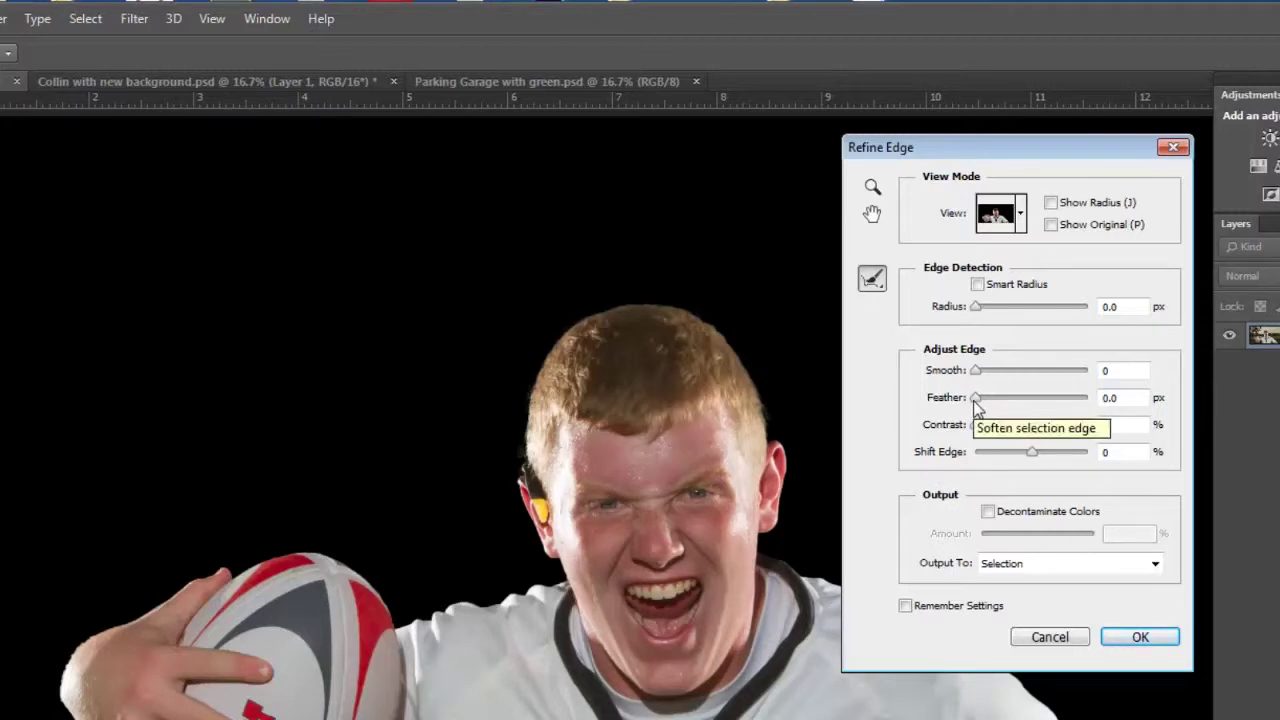
{"action": "left_click_drag", "start_coordinate": [975, 398], "coordinate": [983, 398]}
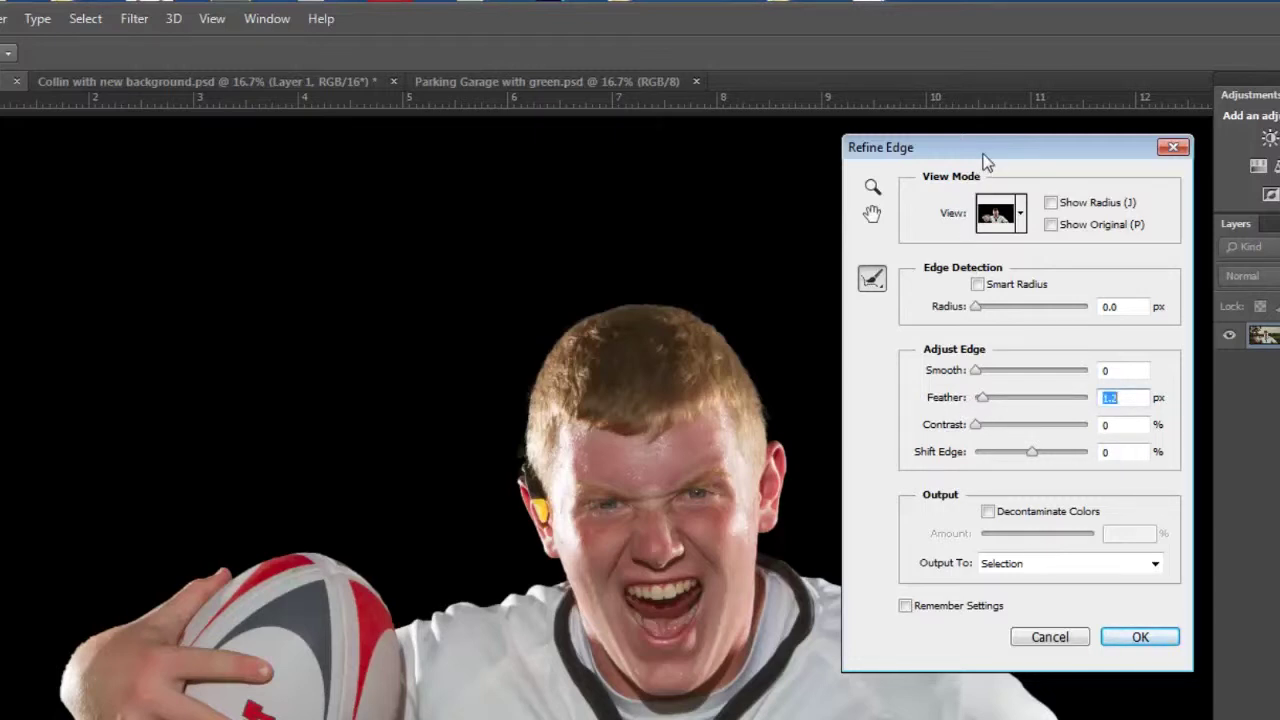
{"action": "left_click_drag", "start_coordinate": [983, 155], "coordinate": [994, 56]}
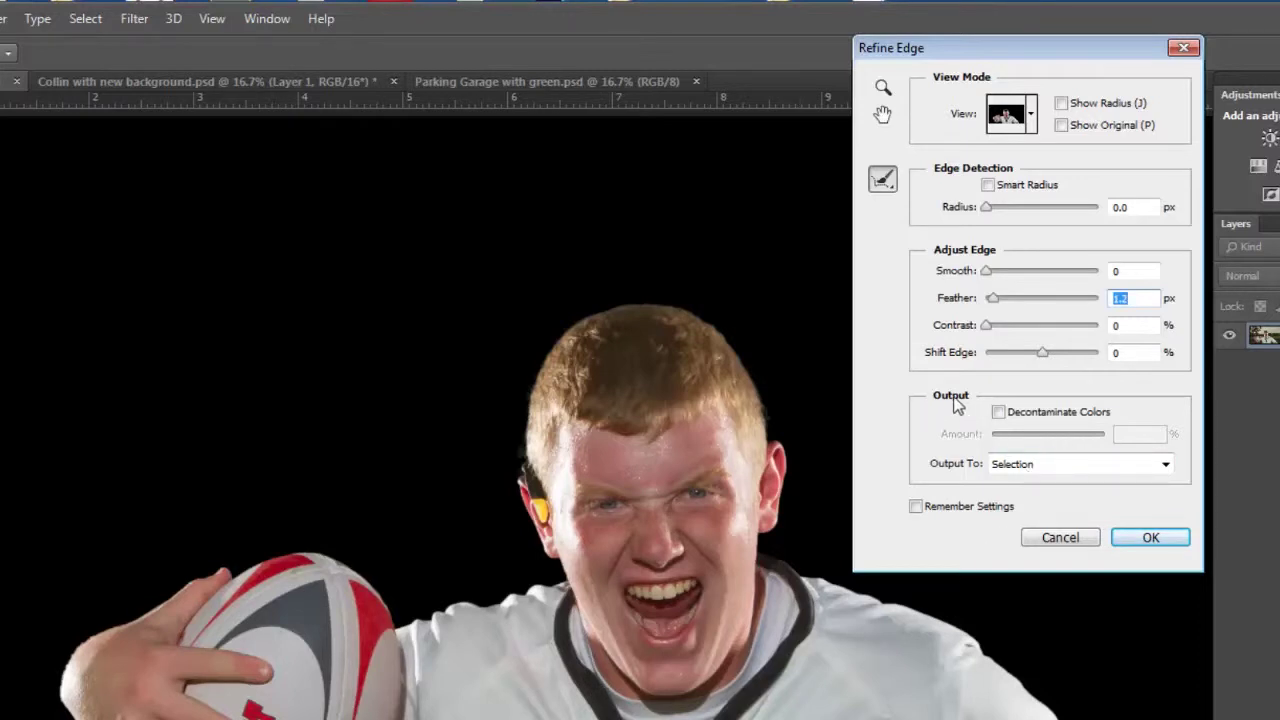
{"action": "left_click", "coordinate": [1022, 467]}
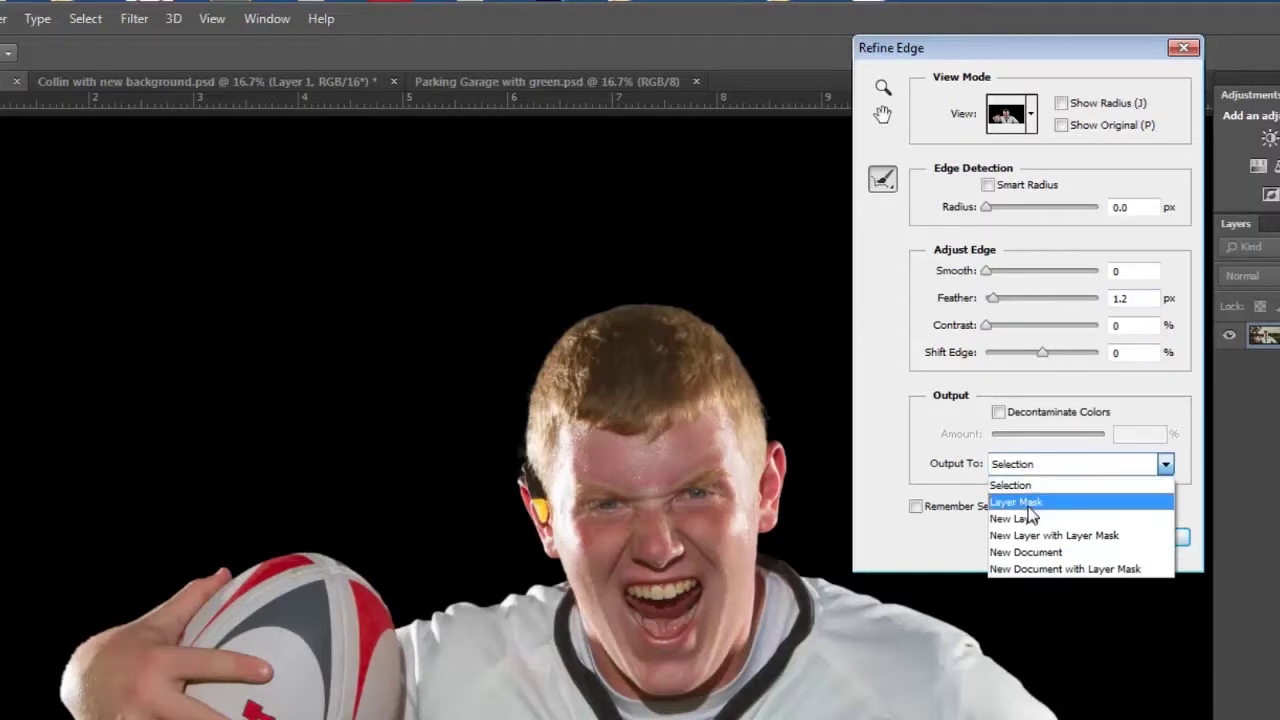
{"action": "left_click", "coordinate": [1030, 503]}
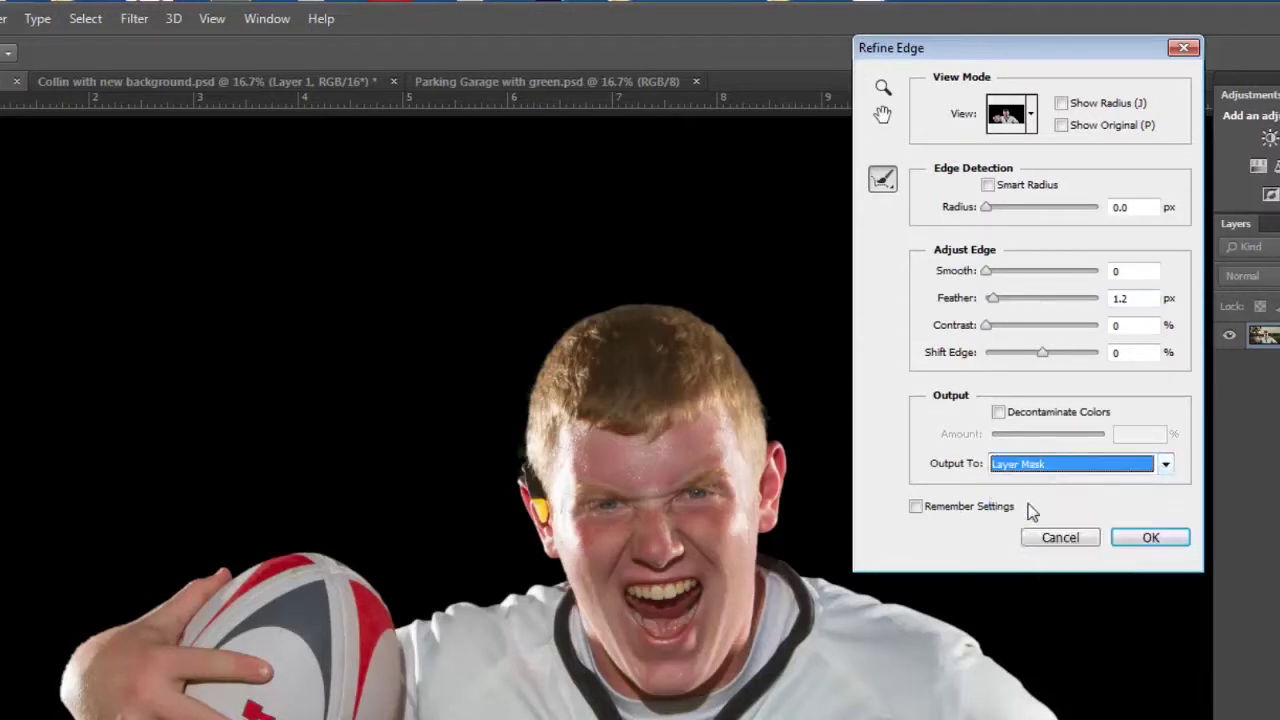
Apply the refined edge as Layer 0's layer mask and add an empty Layer 1 beneath it
{"action": "left_click", "coordinate": [1150, 540]}
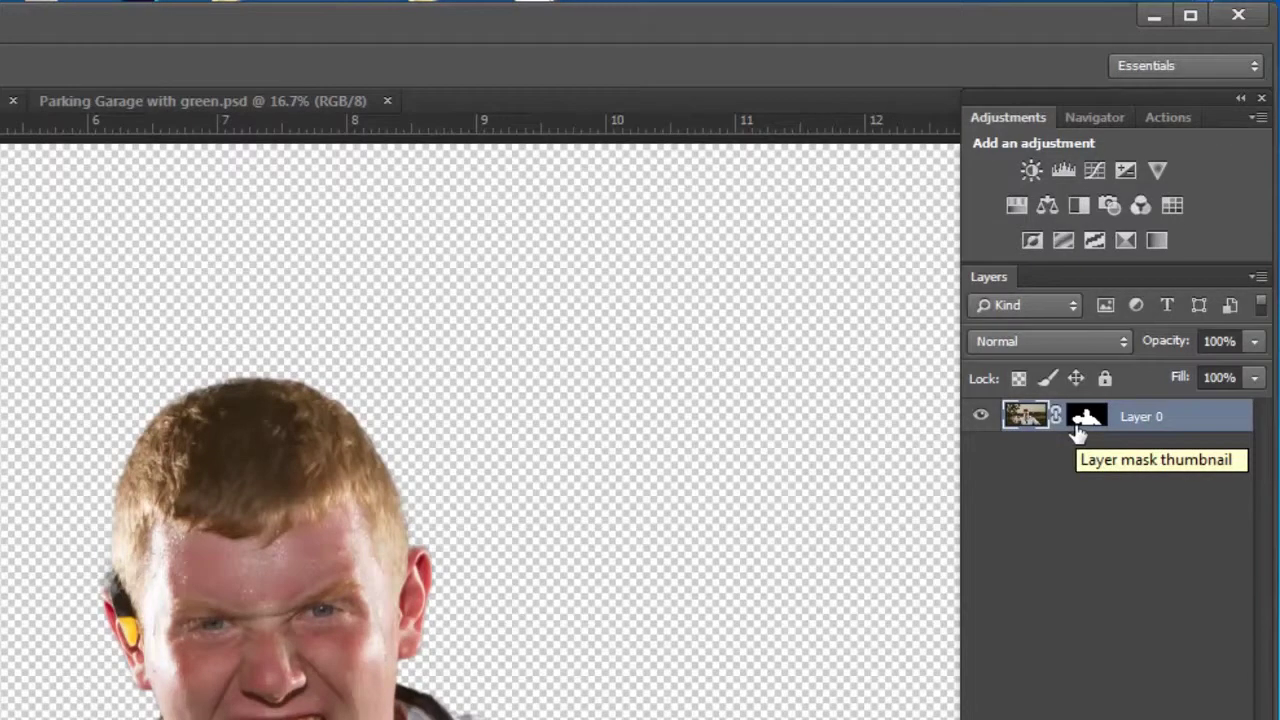
{"action": "left_click", "coordinate": [1080, 420]}
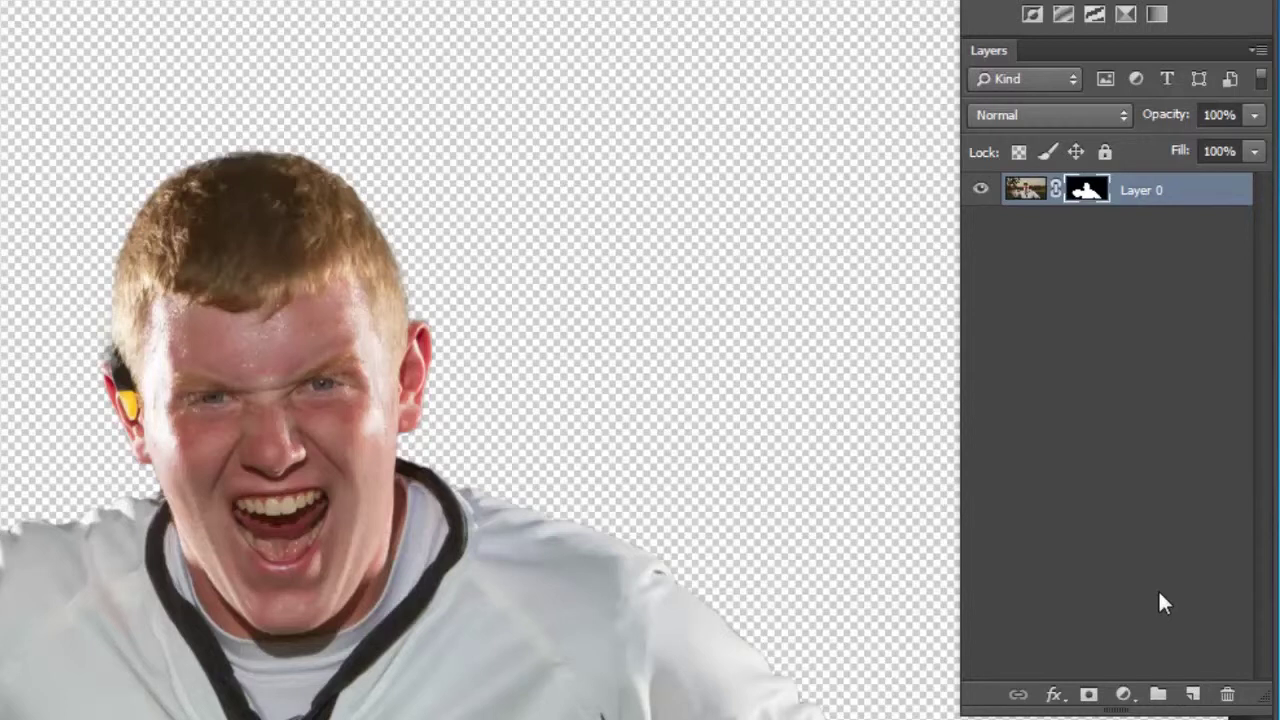
{"action": "left_click", "coordinate": [1193, 695], "text": "ctrl"}
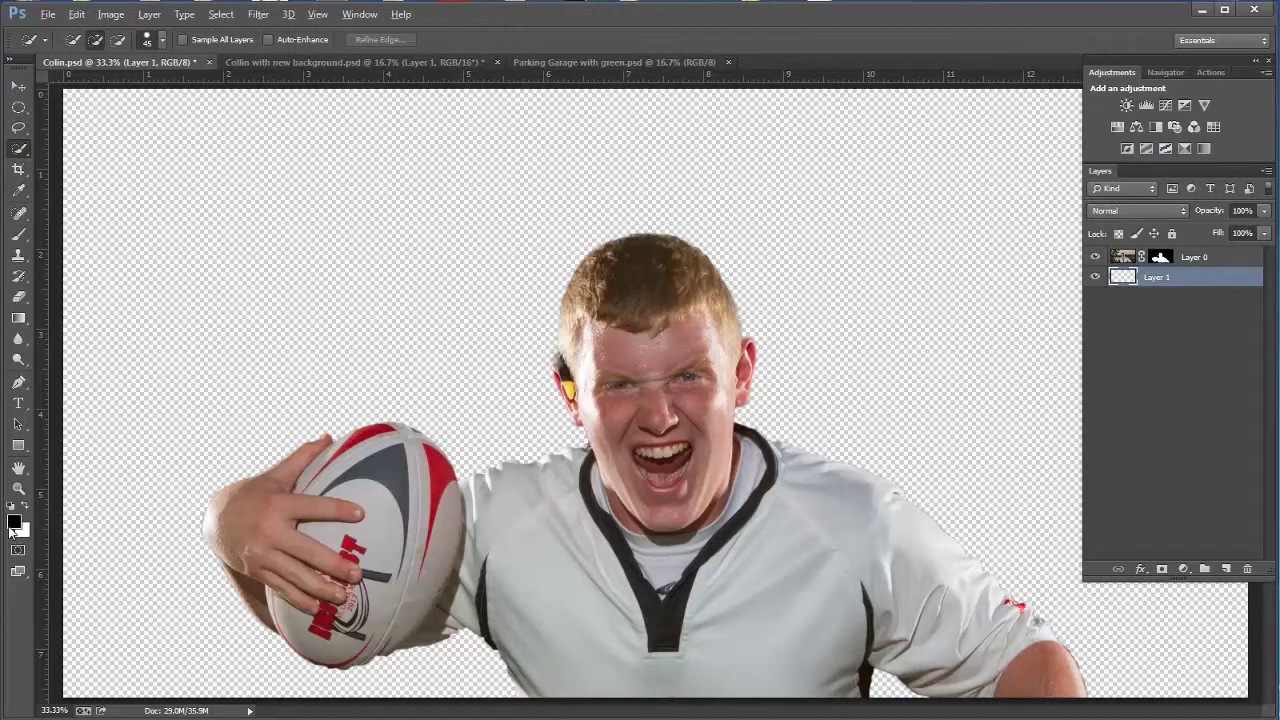
Fill Layer 1 with black and zoom to 200% around the player's ear
{"action": "key", "text": "alt+BackSpace"}
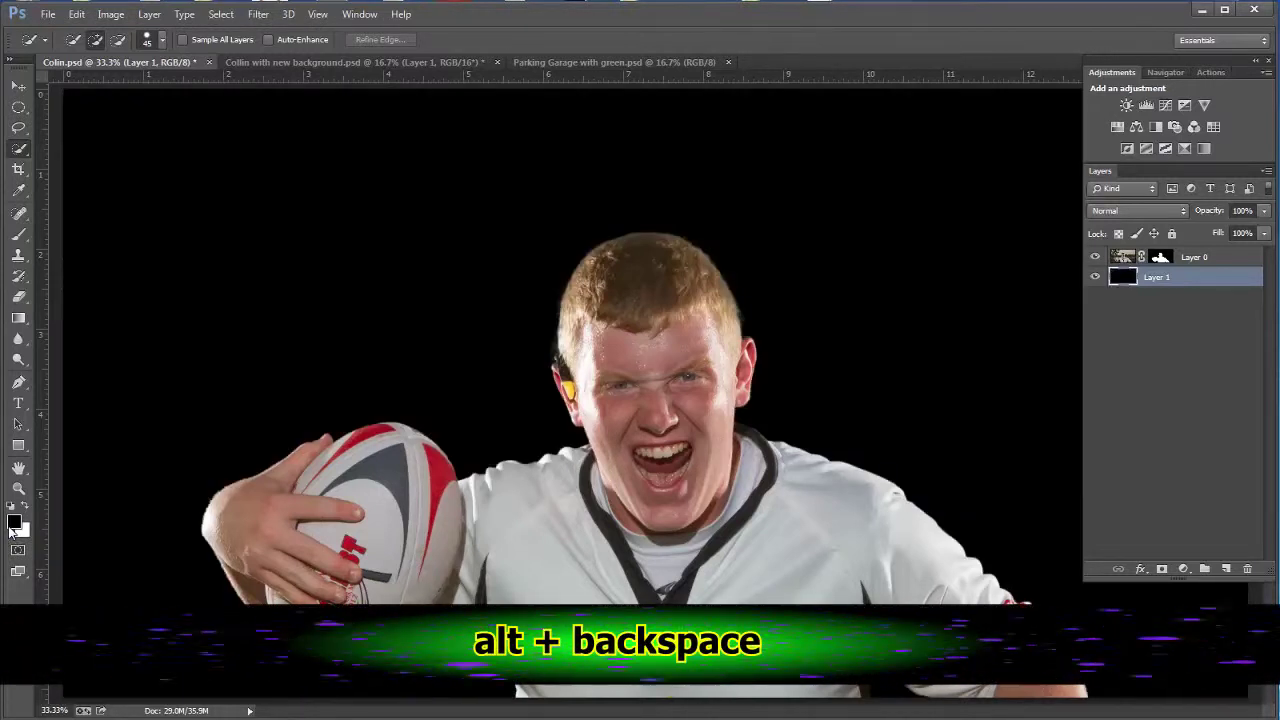
{"action": "key", "text": "z"}
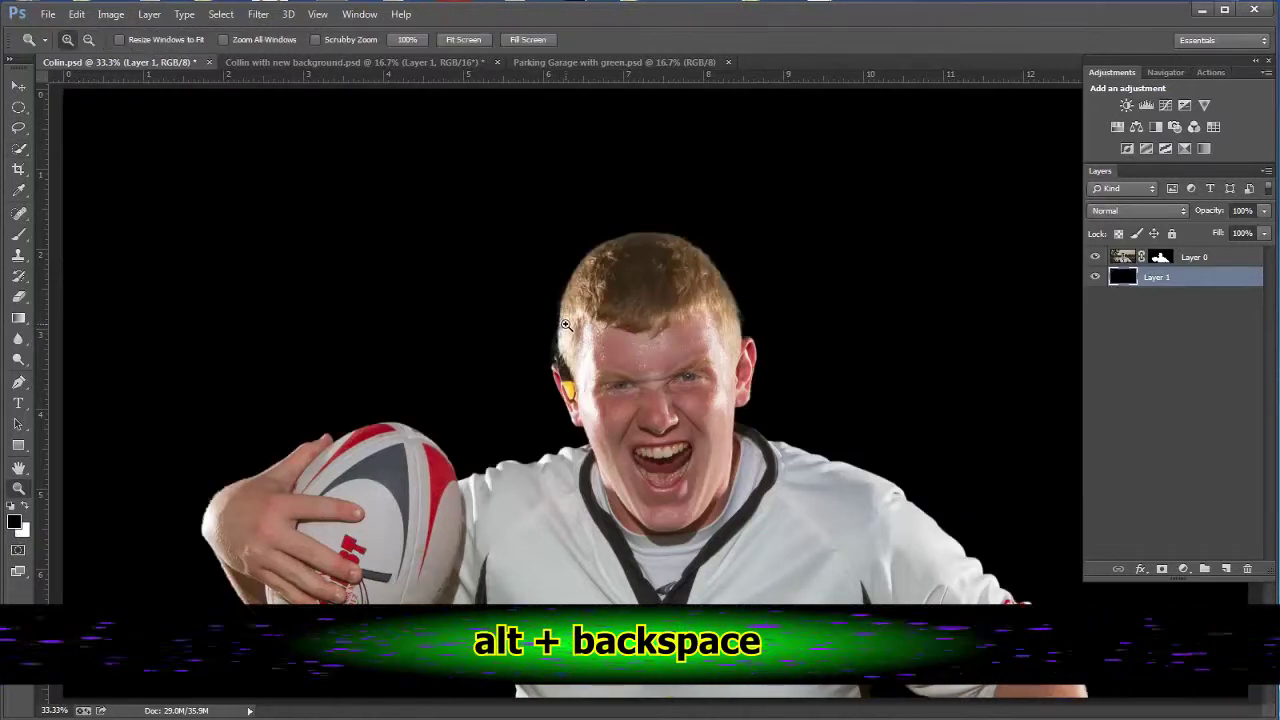
{"action": "left_click", "coordinate": [535, 343]}
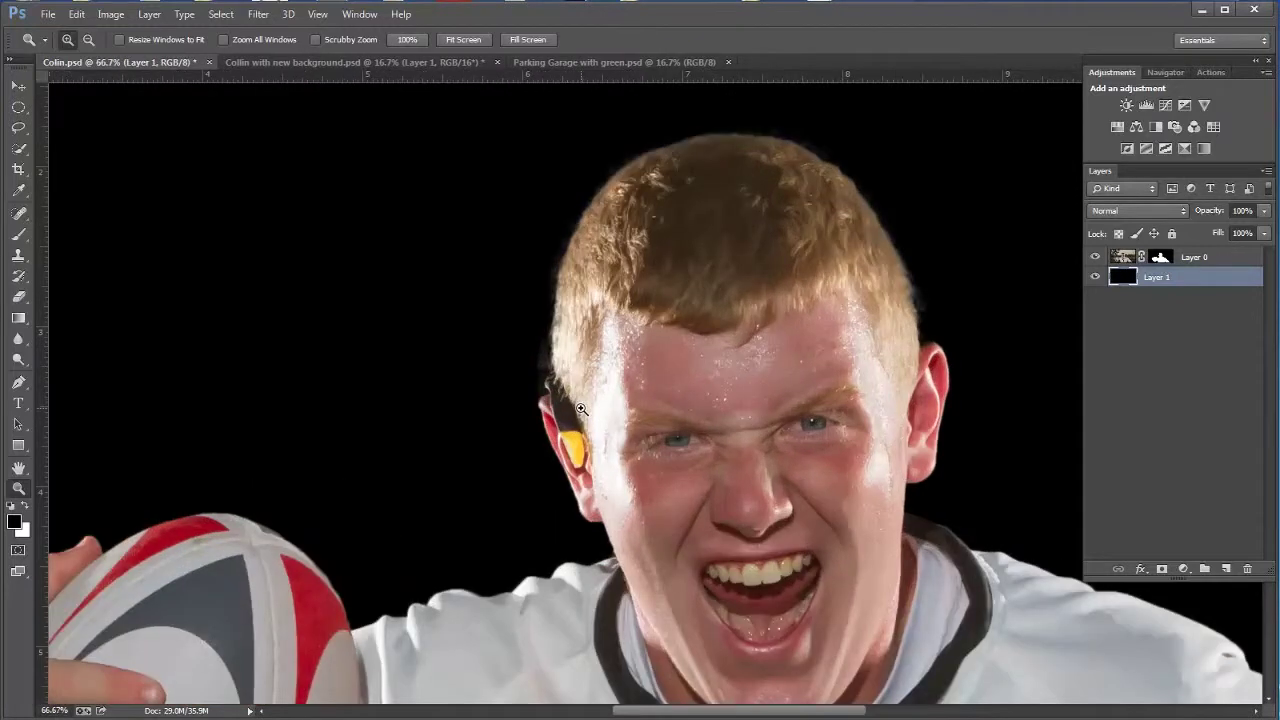
{"action": "left_click", "coordinate": [557, 376]}
{"action": "left_click", "coordinate": [556, 374]}
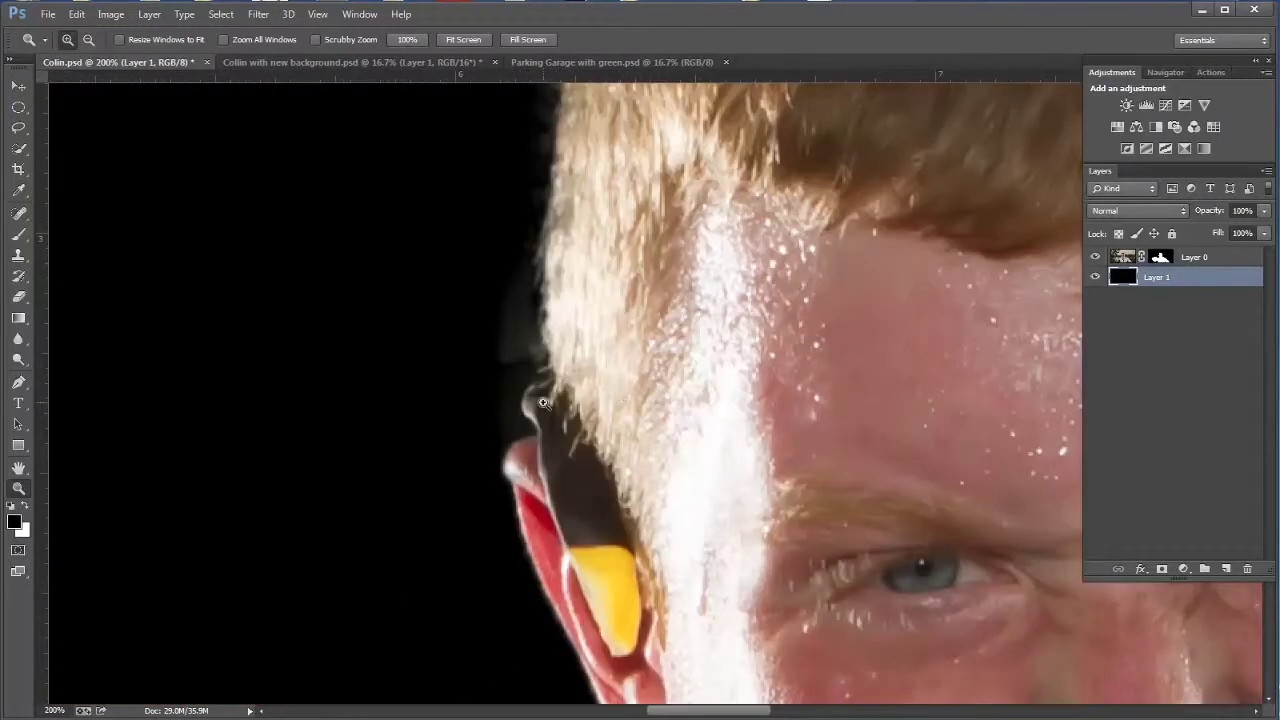
With a 60 px brush on Layer 0's mask, paint out the grey haze left of the hair
{"action": "left_click", "coordinate": [1159, 258]}
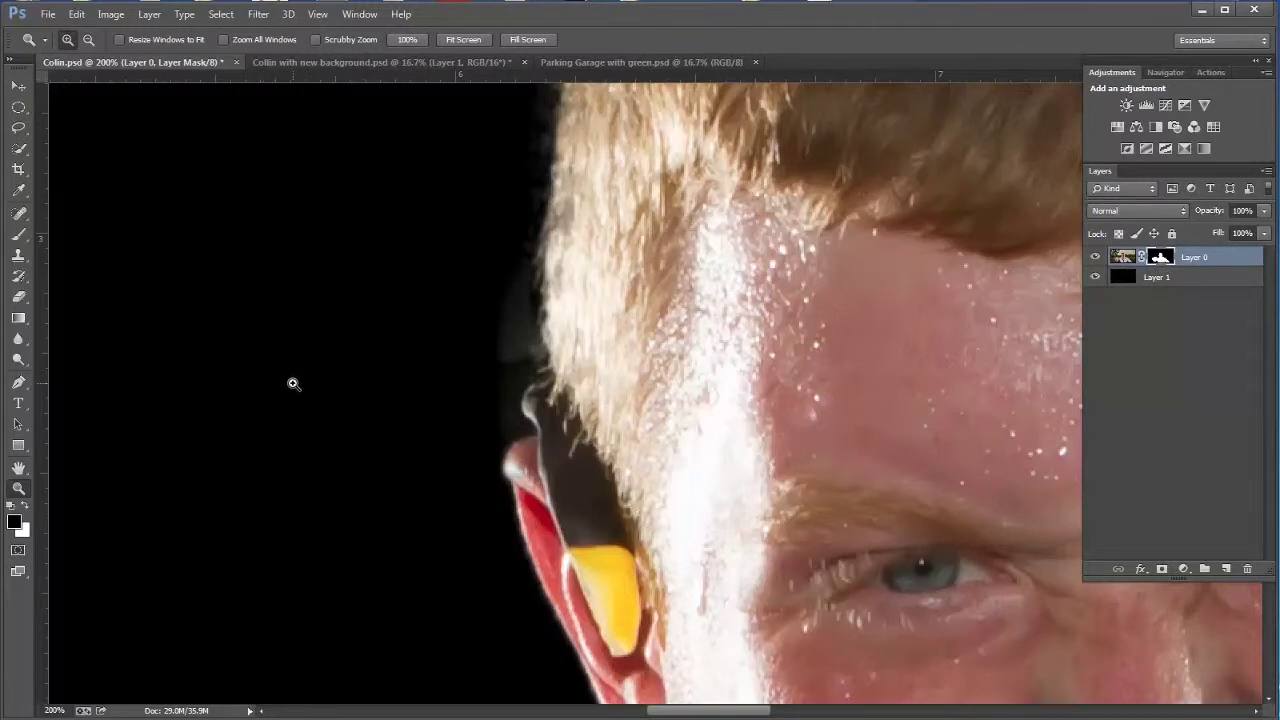
{"action": "key", "text": "b"}
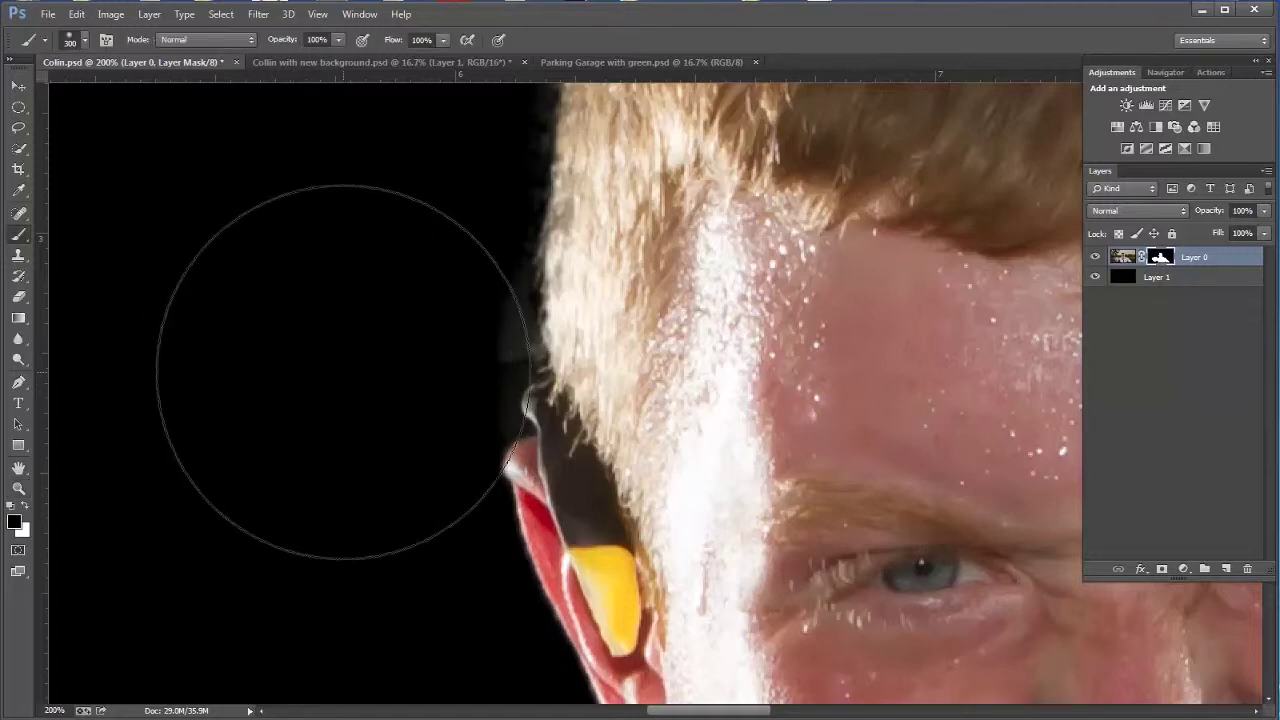
{"action": "key", "text": "bracketleft"}
{"action": "key", "text": "bracketleft"}
{"action": "key", "text": "bracketleft"}
{"action": "key", "text": "bracketleft"}
{"action": "key", "text": "bracketleft"}
{"action": "key", "text": "bracketleft"}
{"action": "key", "text": "bracketleft"}
{"action": "key", "text": "bracketleft"}
{"action": "key", "text": "bracketleft"}
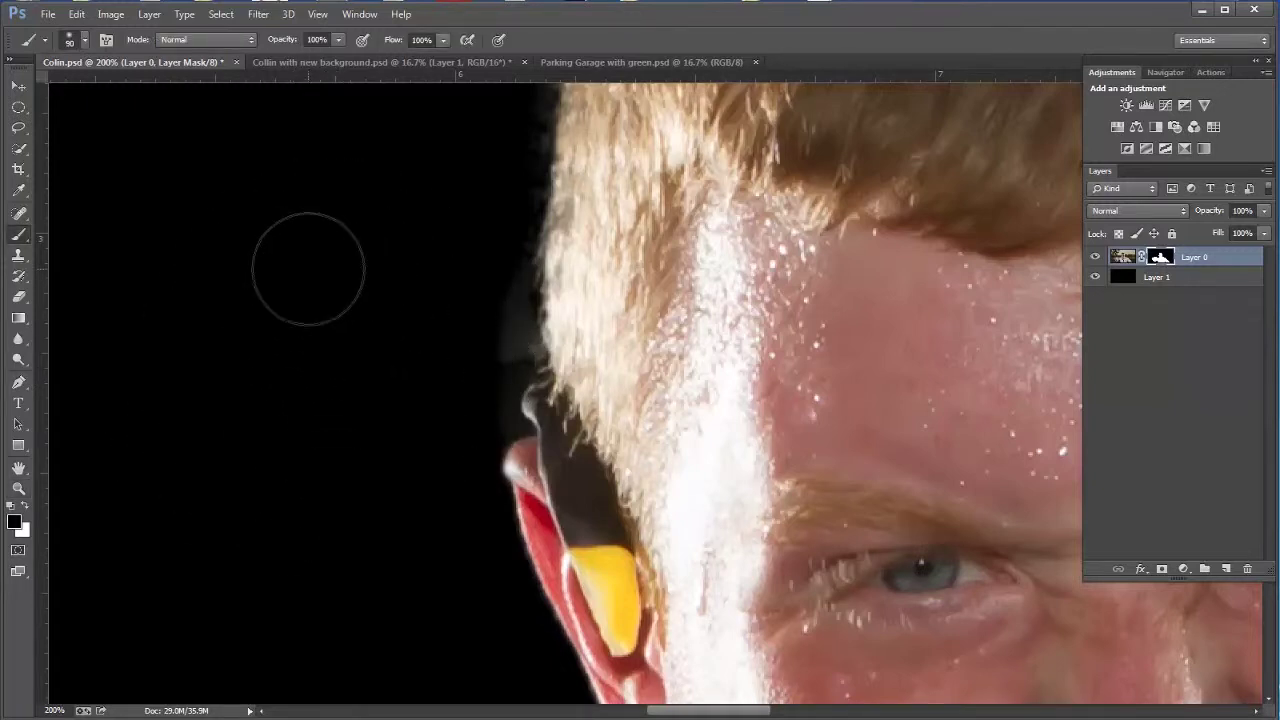
{"action": "key", "text": "bracketleft"}
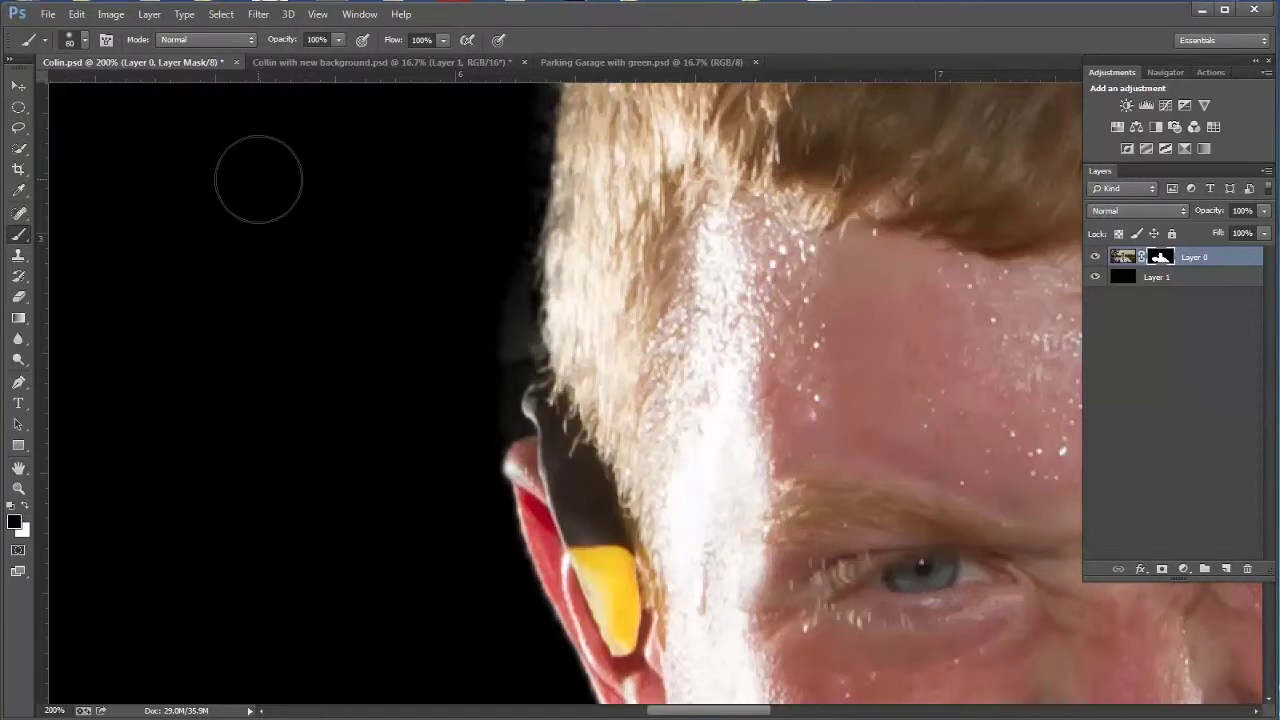
{"action": "left_click", "coordinate": [86, 42]}
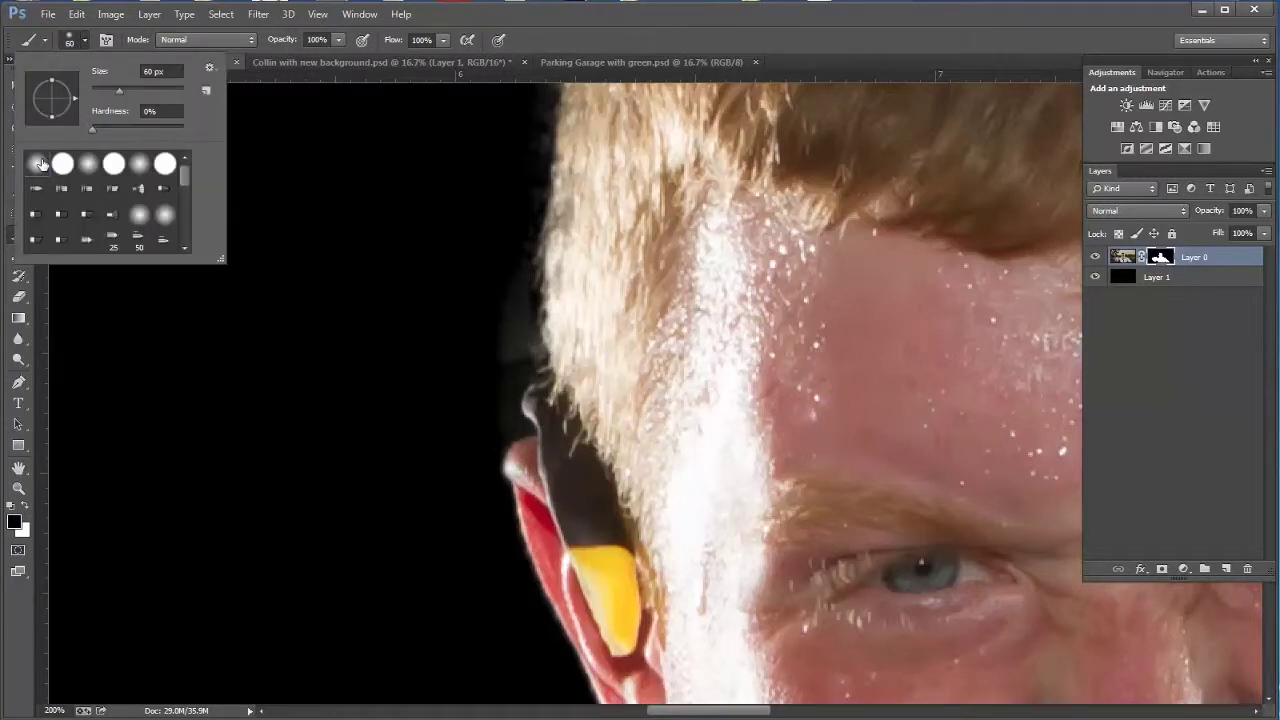
{"action": "left_click", "coordinate": [578, 45]}
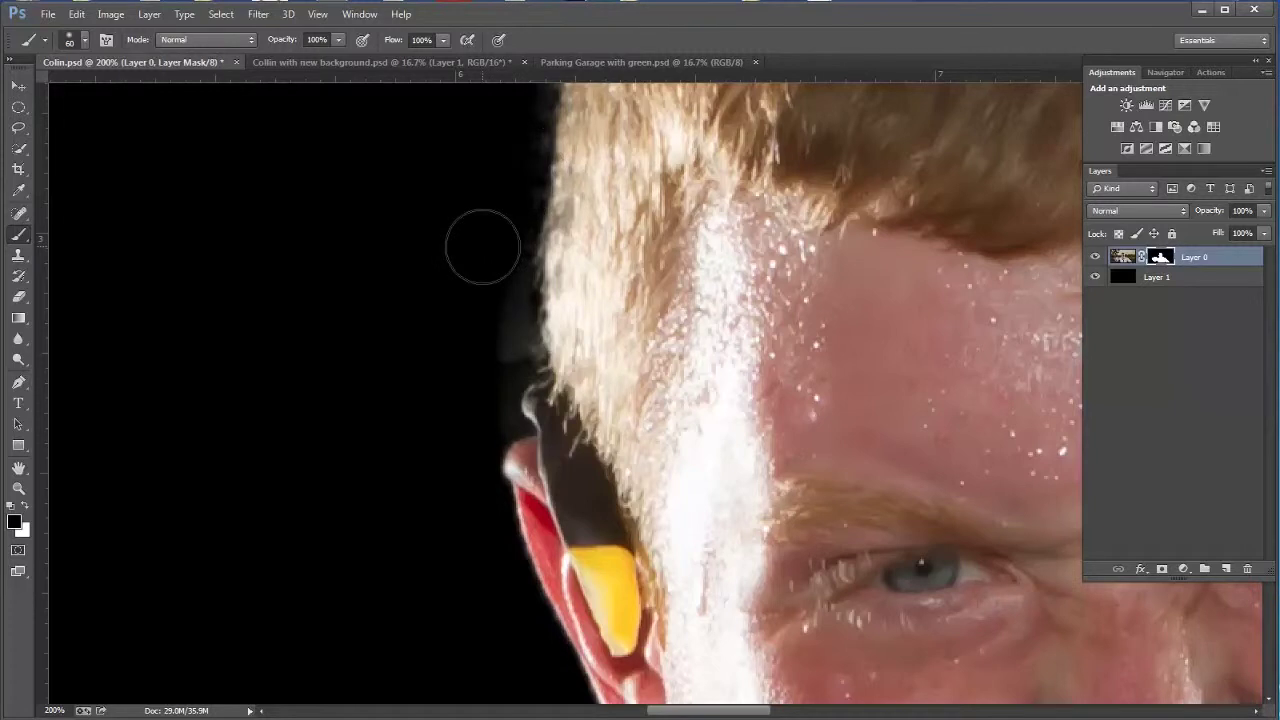
{"action": "mouse_move", "coordinate": [497, 306]}
{"action": "left_mouse_down"}
{"action": "mouse_move", "coordinate": [508, 360]}
{"action": "mouse_move", "coordinate": [507, 330]}
{"action": "mouse_move", "coordinate": [476, 359]}
{"action": "mouse_move", "coordinate": [484, 416]}
{"action": "mouse_move", "coordinate": [488, 193]}
{"action": "mouse_move", "coordinate": [435, 319]}
{"action": "mouse_move", "coordinate": [469, 387]}
{"action": "mouse_move", "coordinate": [484, 172]}
{"action": "mouse_move", "coordinate": [504, 285]}
{"action": "mouse_move", "coordinate": [577, 333]}
{"action": "left_mouse_up"}
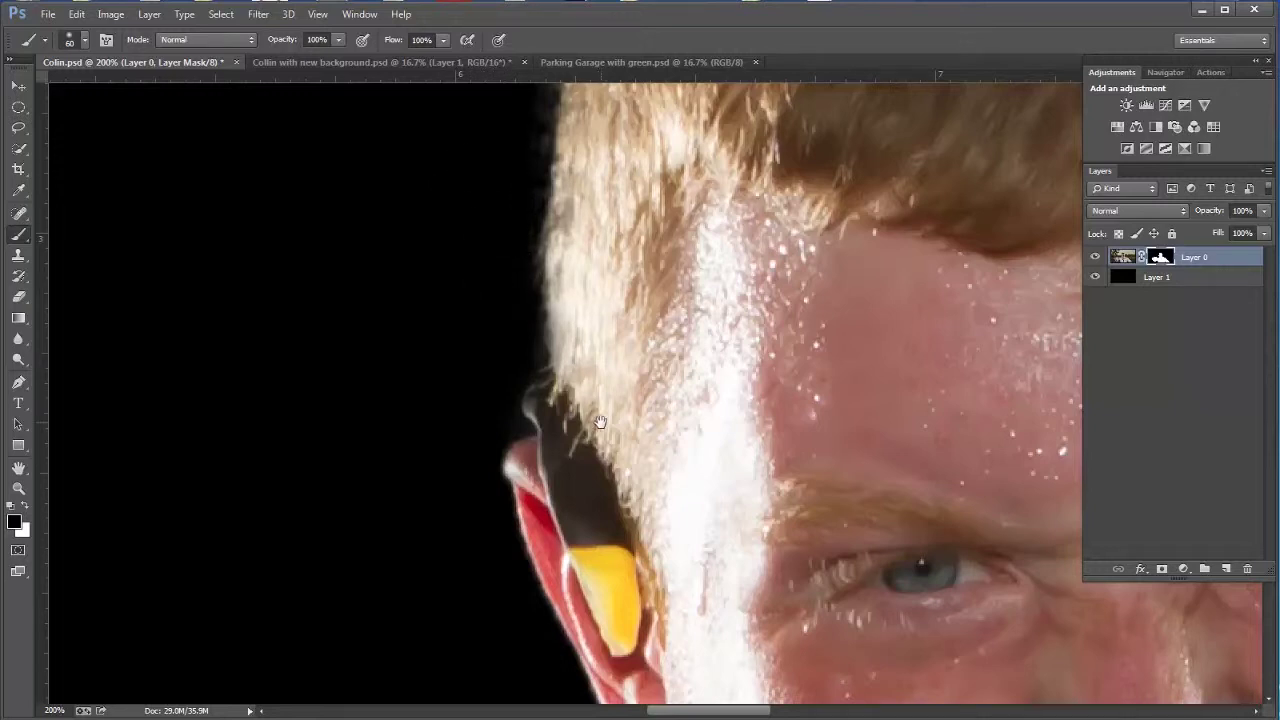
Pan down past the shirt and rugby ball to centre on the back of the hand
{"action": "scroll", "coordinate": [600, 330], "scroll_direction": "down", "scroll_amount": 10}
{"action": "left_click_drag", "start_coordinate": [716, 312], "coordinate": [652, 310]}
{"action": "mouse_move", "coordinate": [489, 496]}
{"action": "left_mouse_down"}
{"action": "mouse_move", "coordinate": [671, 425]}
{"action": "mouse_move", "coordinate": [686, 406]}
{"action": "left_mouse_up"}
{"action": "left_click_drag", "start_coordinate": [401, 462], "coordinate": [529, 437]}
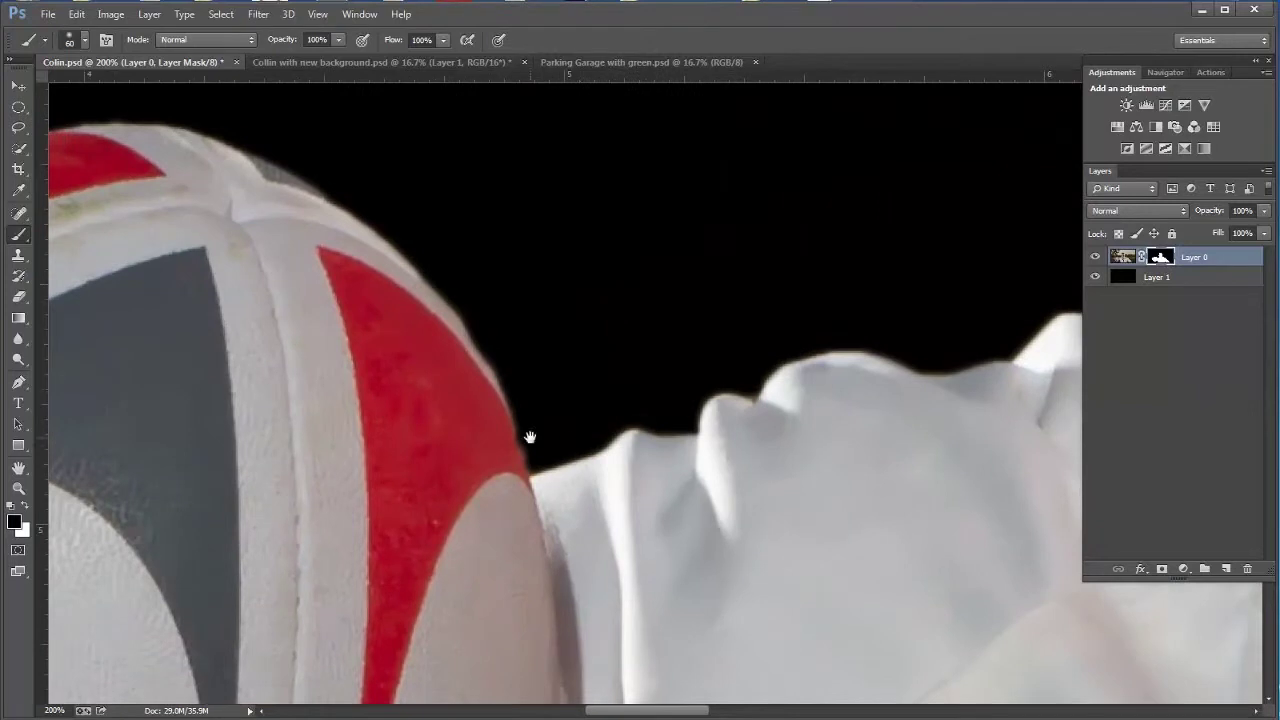
{"action": "left_click_drag", "start_coordinate": [440, 430], "coordinate": [480, 466]}
{"action": "left_click_drag", "start_coordinate": [360, 380], "coordinate": [421, 459]}
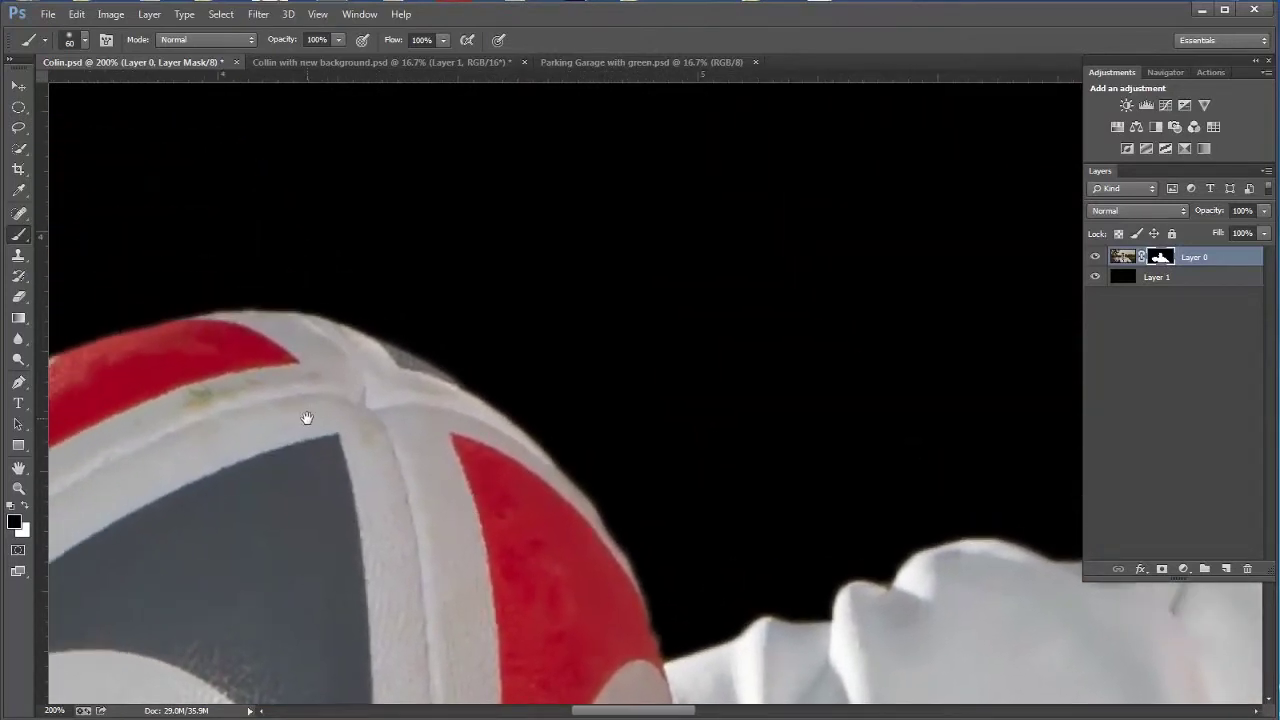
{"action": "left_click_drag", "start_coordinate": [306, 420], "coordinate": [546, 380]}
{"action": "left_click_drag", "start_coordinate": [266, 500], "coordinate": [420, 440]}
{"action": "left_click_drag", "start_coordinate": [311, 492], "coordinate": [547, 322]}
{"action": "left_click_drag", "start_coordinate": [242, 499], "coordinate": [471, 389]}
{"action": "left_click_drag", "start_coordinate": [308, 473], "coordinate": [366, 420]}
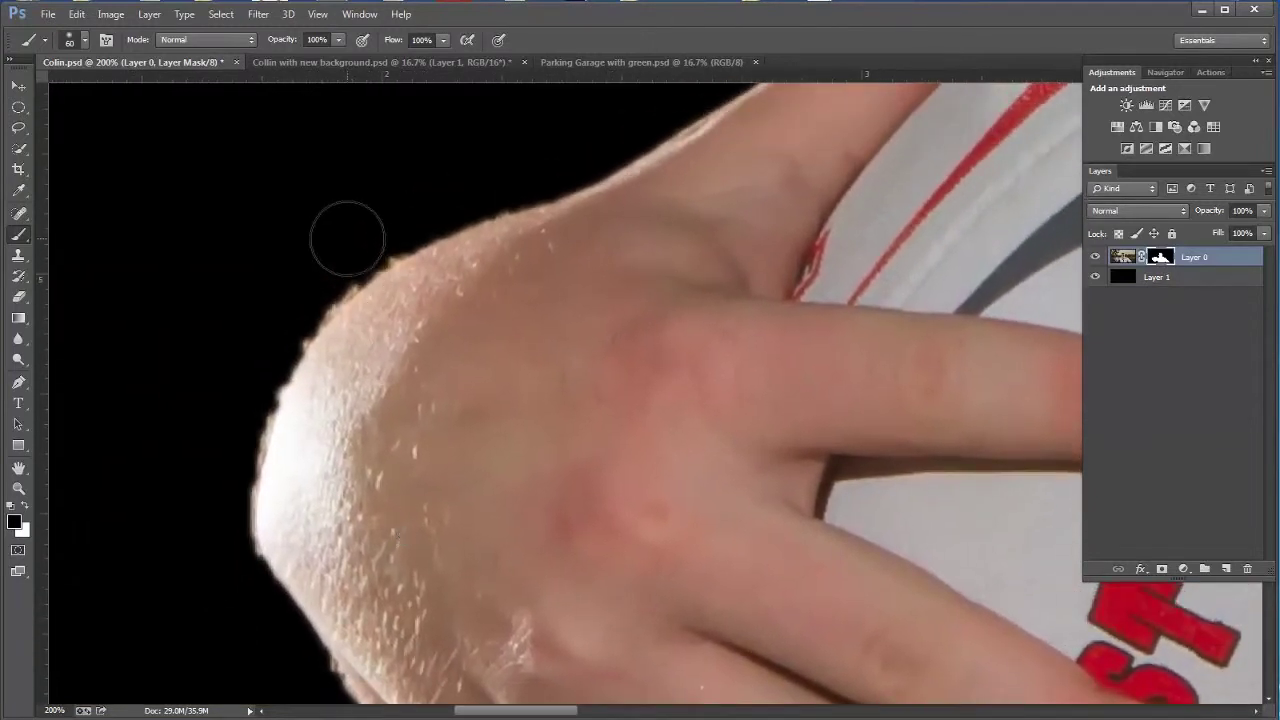
With brush sizes 30 and 15, mask the light fringe along the hand's top, left and lower-left edges
{"action": "key", "text": "bracketleft"}
{"action": "key", "text": "bracketleft"}
{"action": "key", "text": "bracketleft"}
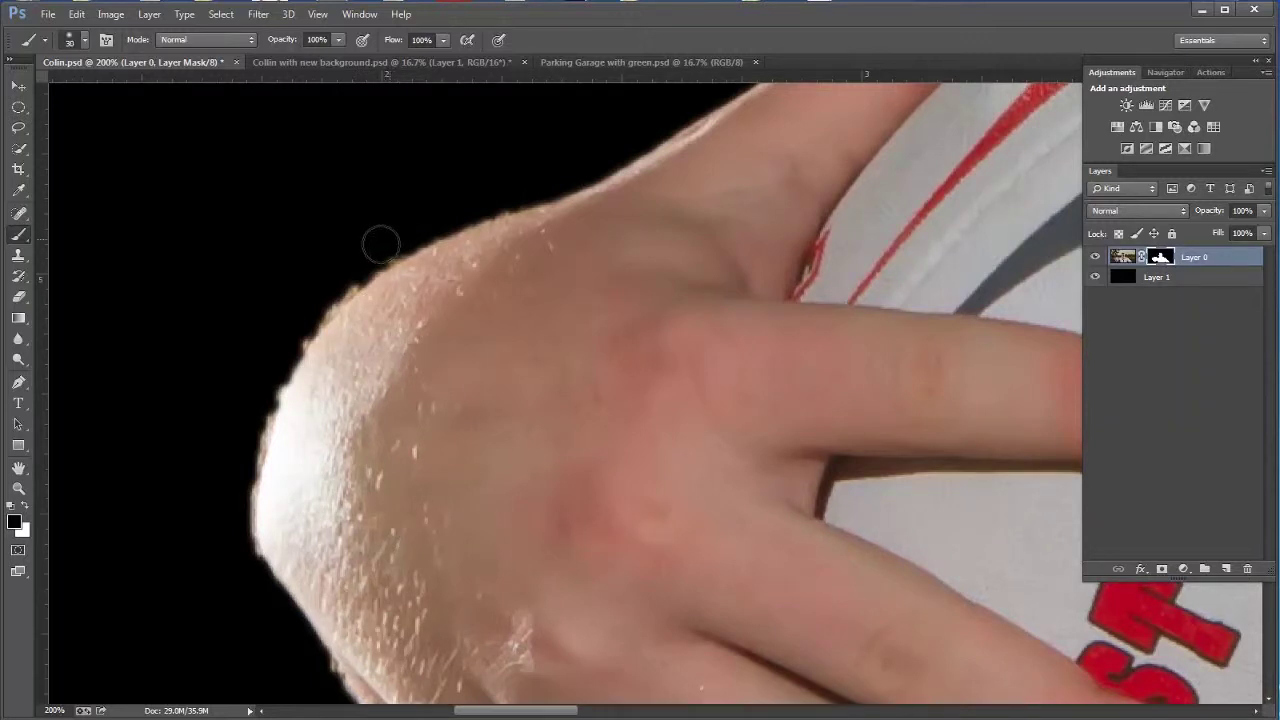
{"action": "mouse_move", "coordinate": [338, 272]}
{"action": "left_mouse_down"}
{"action": "mouse_move", "coordinate": [306, 305]}
{"action": "mouse_move", "coordinate": [339, 280]}
{"action": "left_mouse_up"}
{"action": "key", "text": "bracketleft"}
{"action": "key", "text": "bracketleft"}
{"action": "key", "text": "bracketleft"}
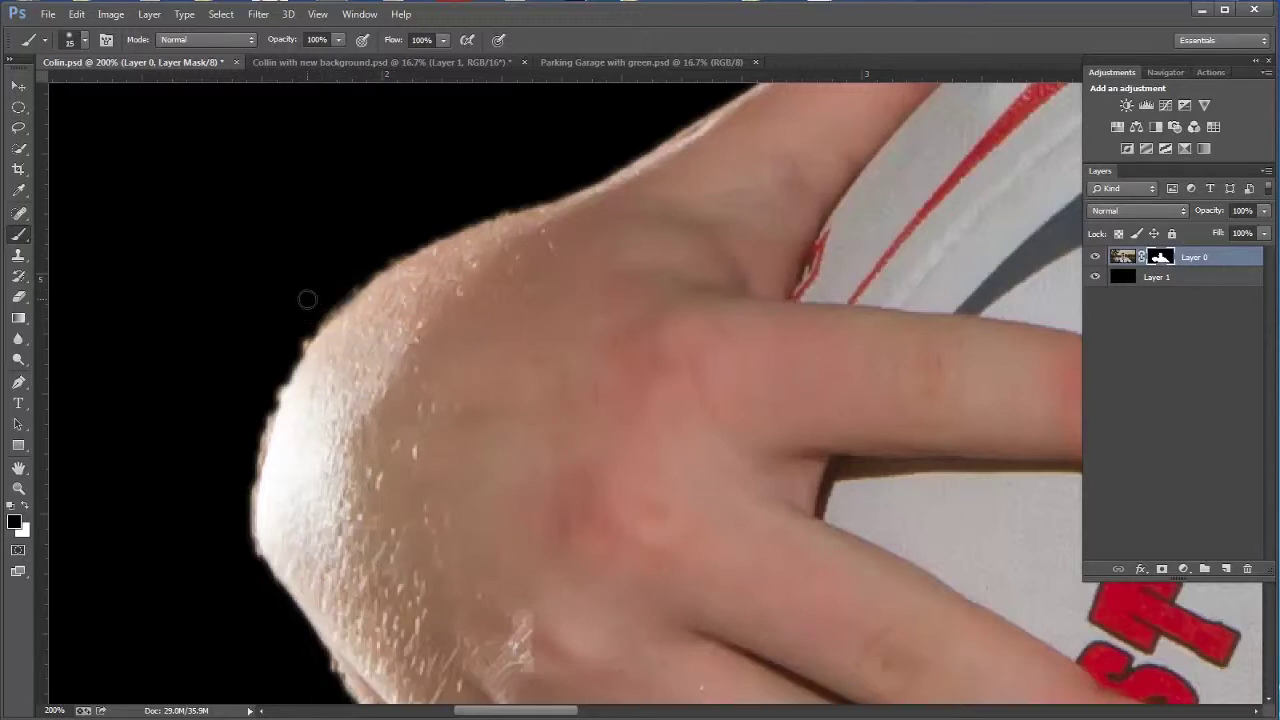
{"action": "mouse_move", "coordinate": [301, 339]}
{"action": "left_mouse_down"}
{"action": "mouse_move", "coordinate": [273, 370]}
{"action": "mouse_move", "coordinate": [246, 463]}
{"action": "left_mouse_up"}
{"action": "mouse_move", "coordinate": [221, 534]}
{"action": "left_mouse_down"}
{"action": "mouse_move", "coordinate": [255, 562]}
{"action": "mouse_move", "coordinate": [262, 598]}
{"action": "mouse_move", "coordinate": [322, 670]}
{"action": "left_mouse_up"}
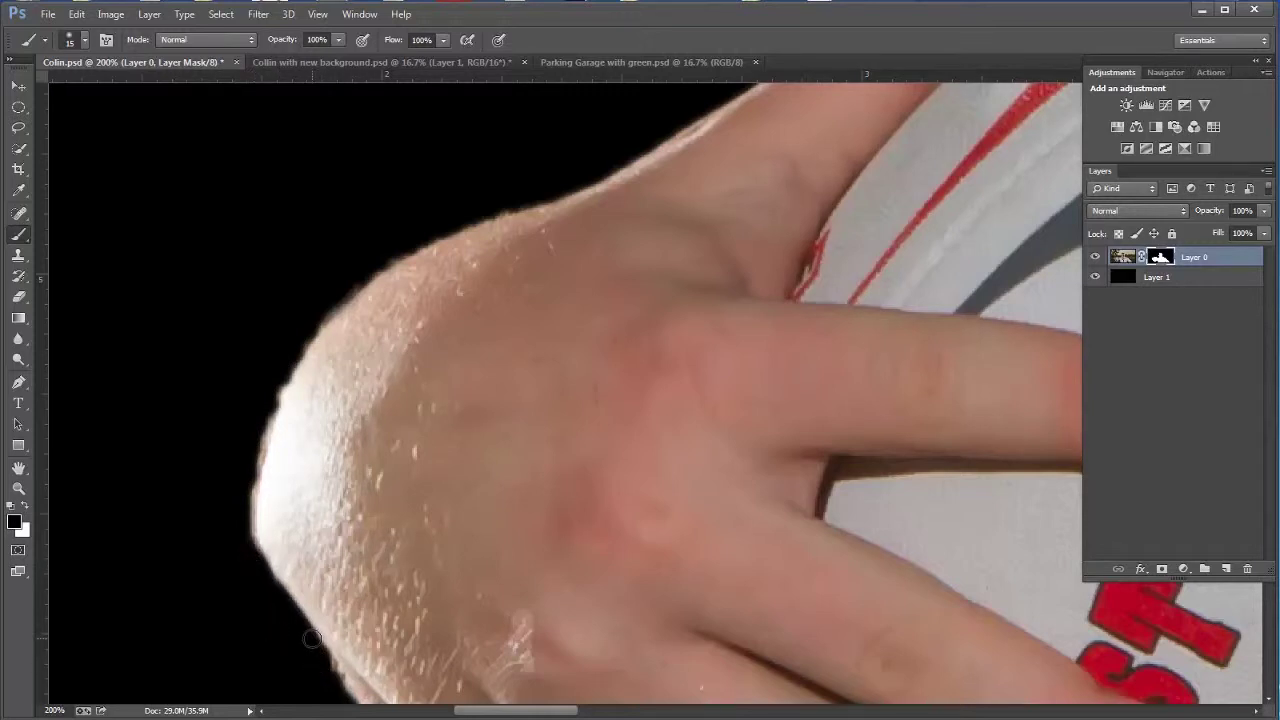
{"action": "left_click_drag", "start_coordinate": [477, 551], "coordinate": [423, 289]}
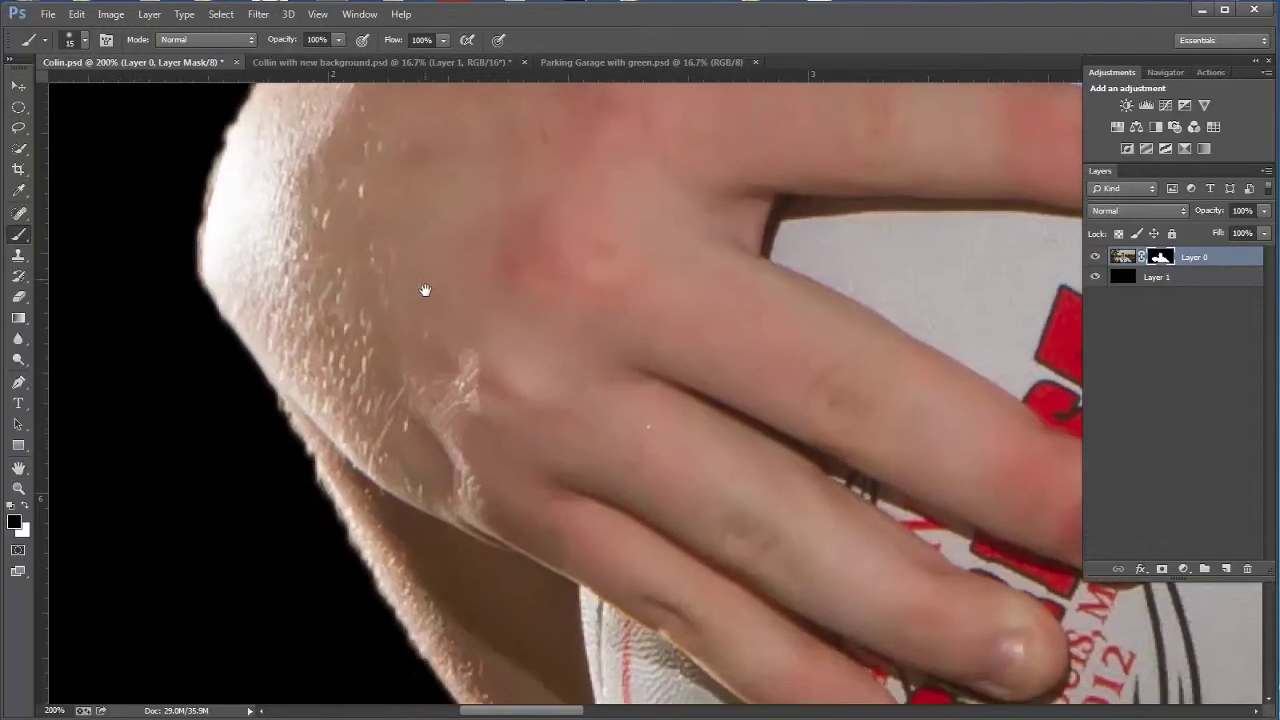
{"action": "left_click_drag", "start_coordinate": [503, 480], "coordinate": [443, 344]}
{"action": "left_click_drag", "start_coordinate": [577, 600], "coordinate": [435, 422]}
{"action": "mouse_move", "coordinate": [624, 515]}
{"action": "left_mouse_down"}
{"action": "mouse_move", "coordinate": [491, 560]}
{"action": "mouse_move", "coordinate": [514, 480]}
{"action": "left_mouse_up"}
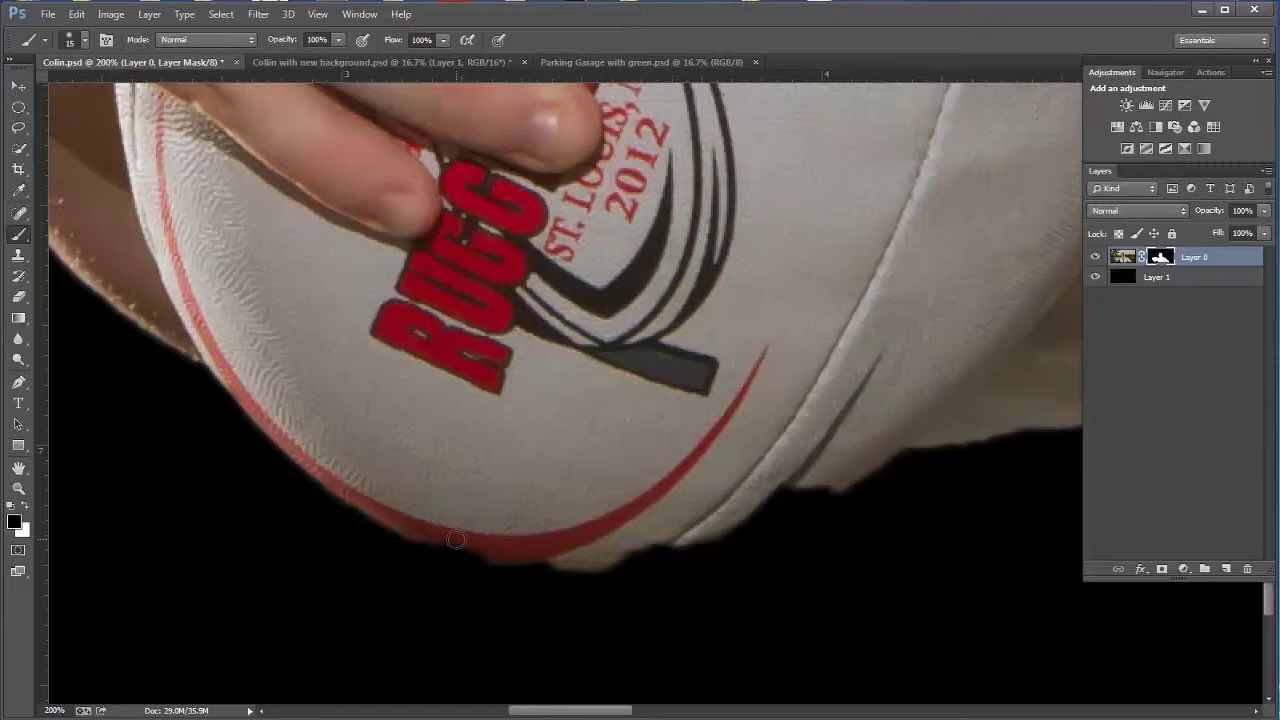
Paint white on the mask to restore more of the rugby ball's bottom edge
{"action": "key", "text": "x"}
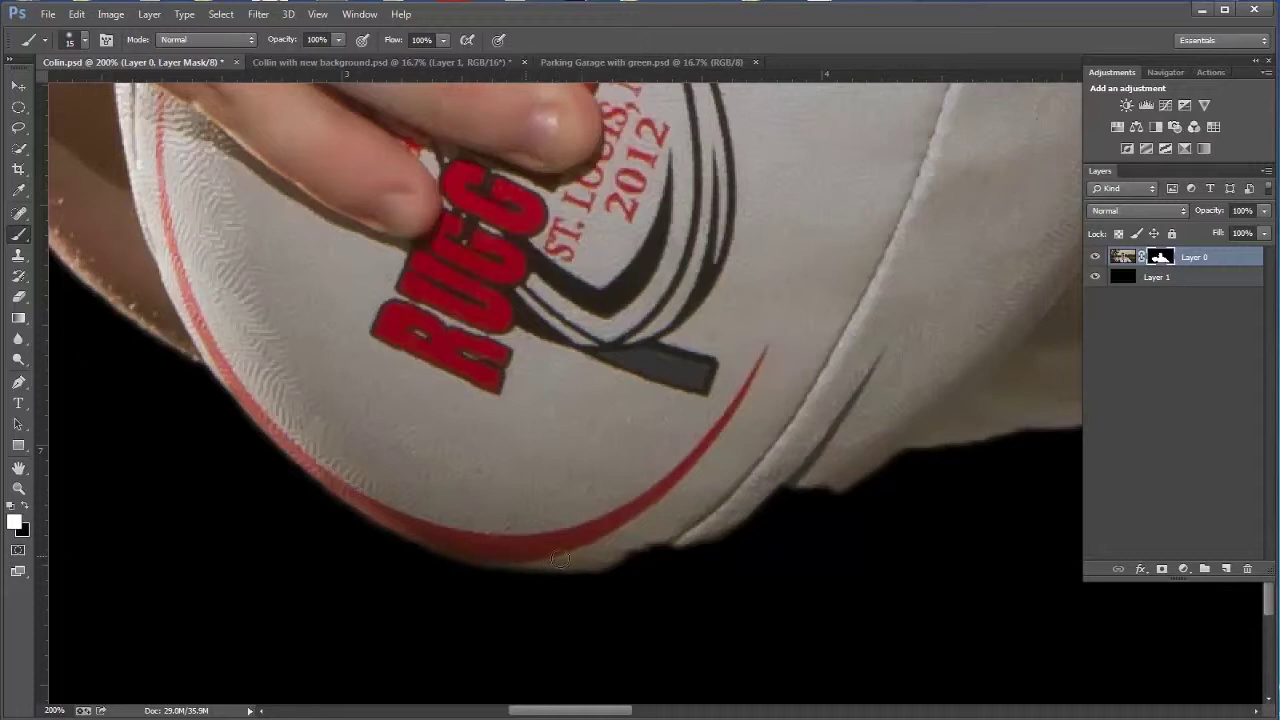
{"action": "mouse_move", "coordinate": [574, 558]}
{"action": "left_mouse_down"}
{"action": "mouse_move", "coordinate": [700, 542]}
{"action": "mouse_move", "coordinate": [645, 552]}
{"action": "left_mouse_up"}
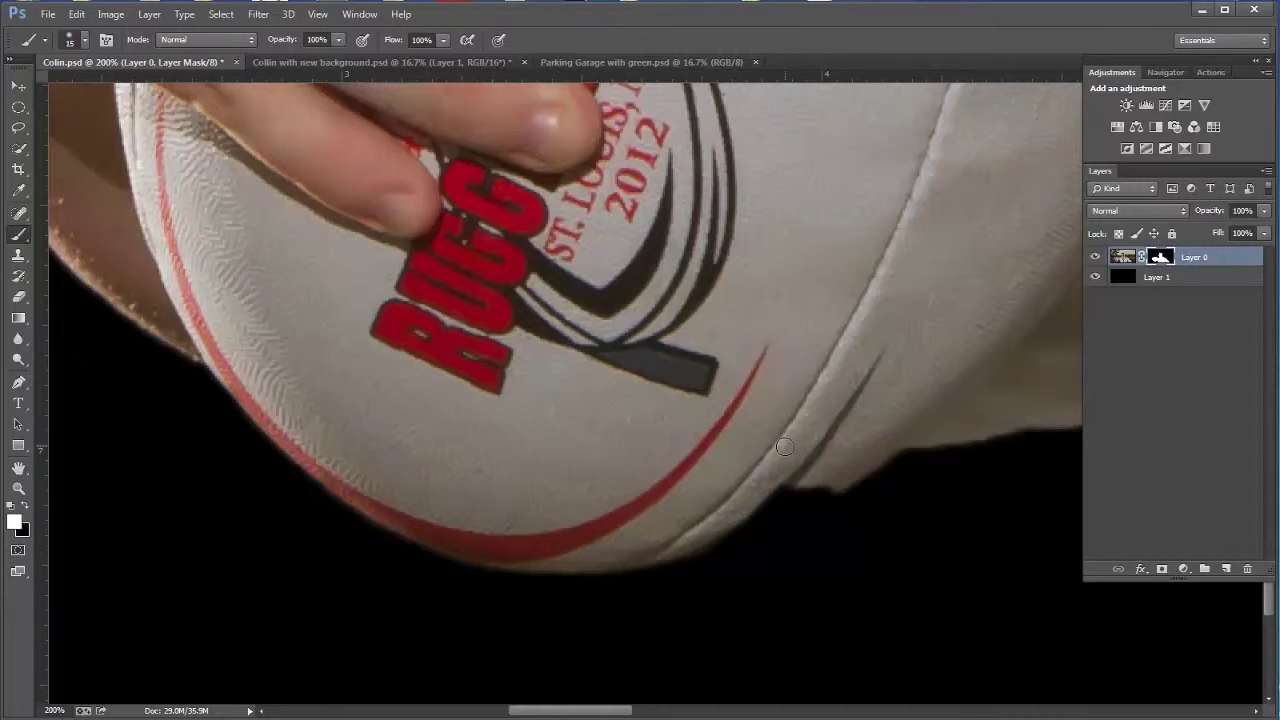
{"action": "left_click_drag", "start_coordinate": [812, 440], "coordinate": [651, 308]}
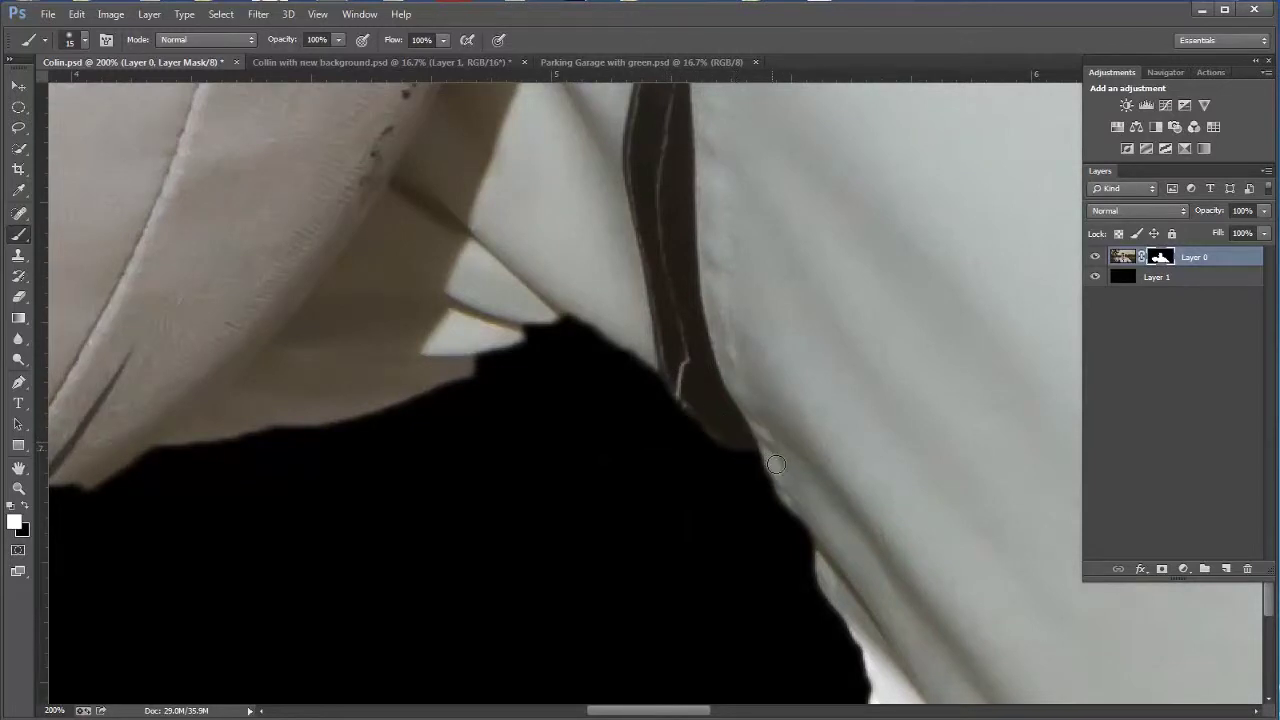
{"action": "left_click_drag", "start_coordinate": [831, 520], "coordinate": [791, 443]}
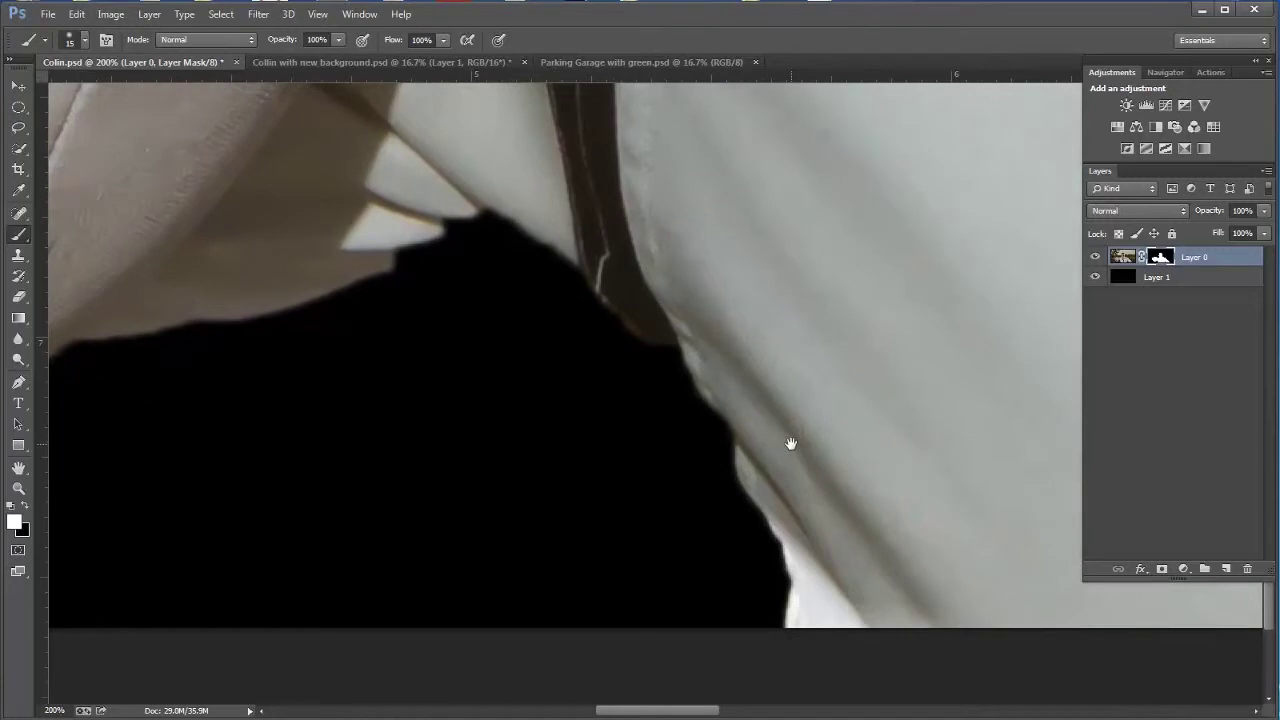
{"action": "left_click_drag", "start_coordinate": [1023, 466], "coordinate": [824, 479]}
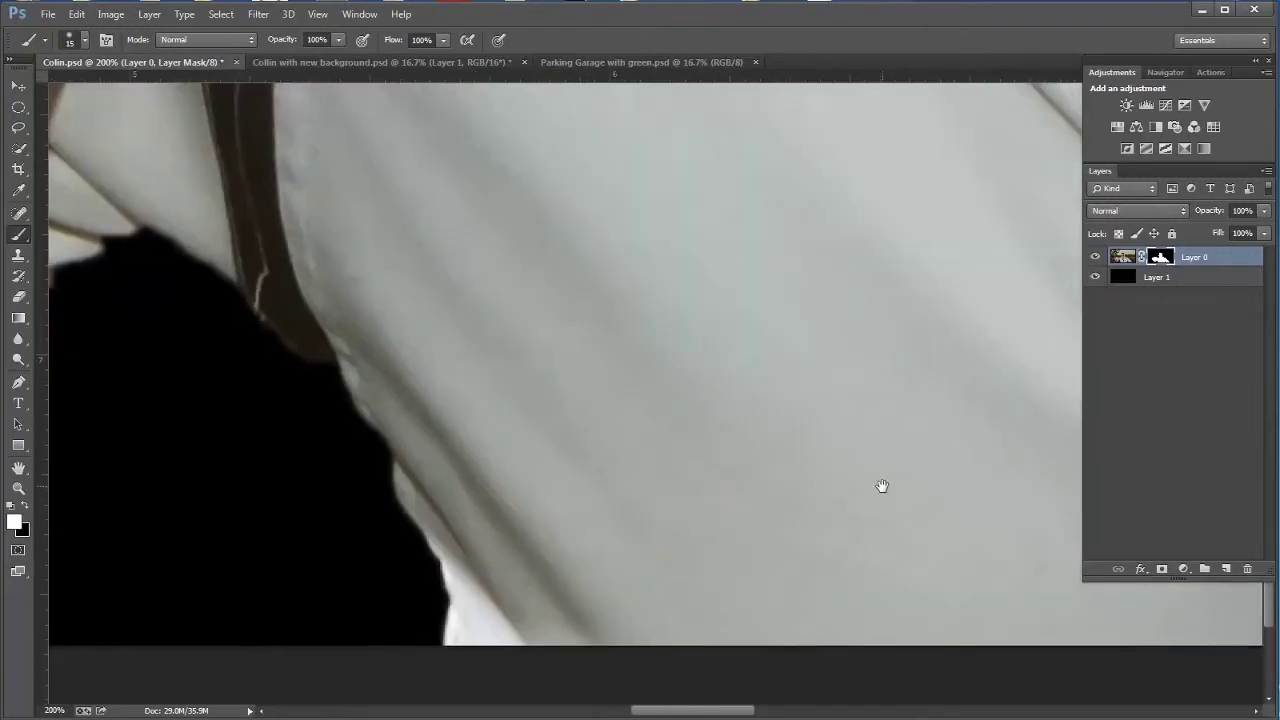
{"action": "left_click_drag", "start_coordinate": [1000, 512], "coordinate": [534, 503]}
{"action": "left_click_drag", "start_coordinate": [920, 520], "coordinate": [531, 517]}
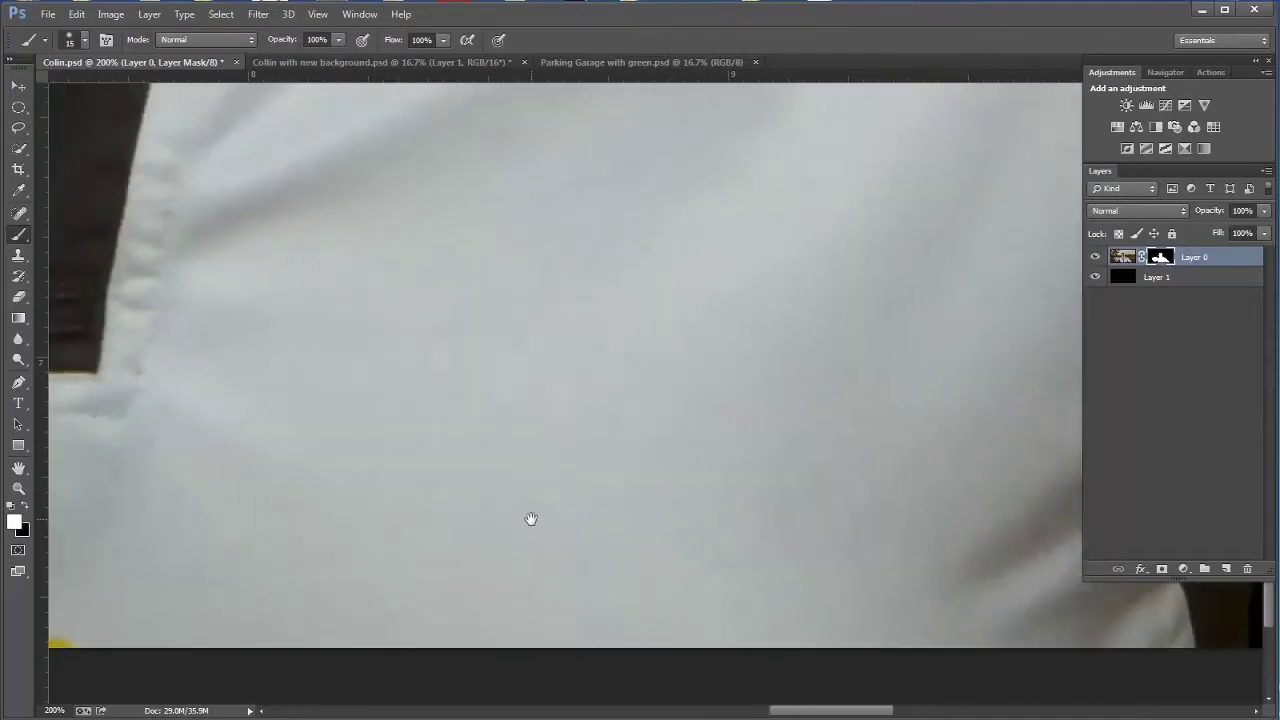
{"action": "left_click_drag", "start_coordinate": [858, 513], "coordinate": [426, 520]}
{"action": "left_click_drag", "start_coordinate": [690, 502], "coordinate": [450, 513]}
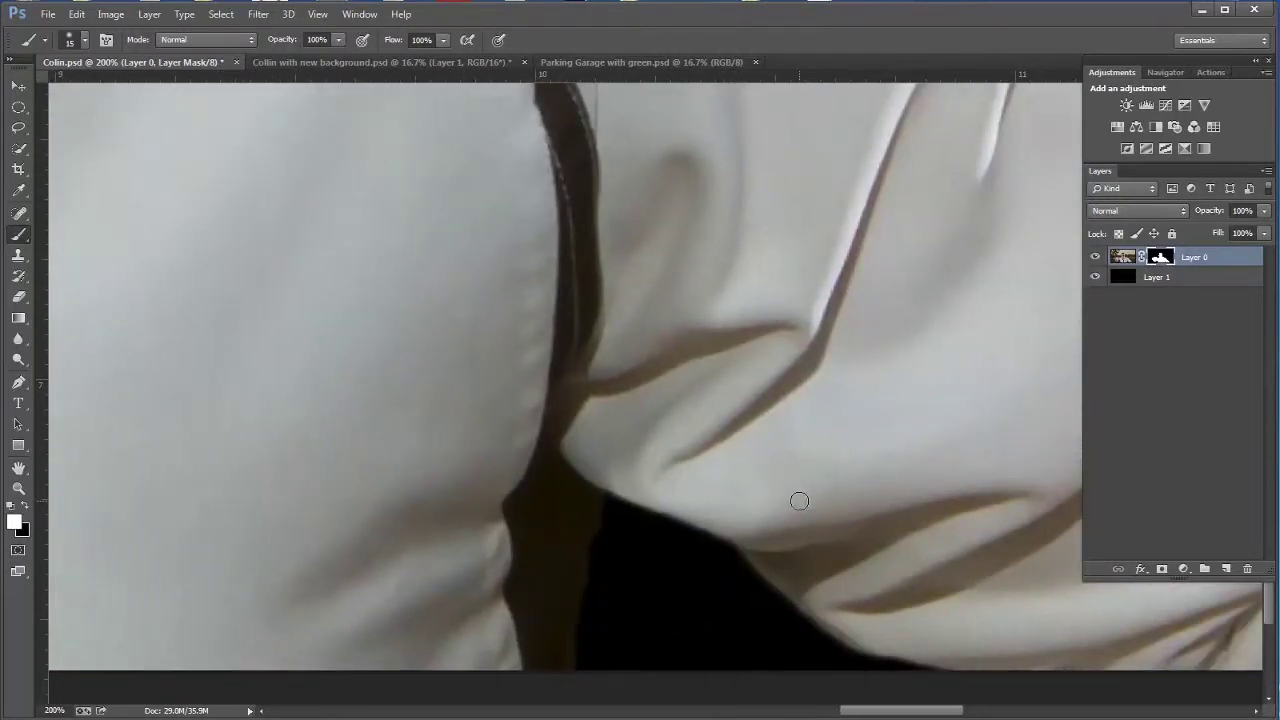
Inspect the shirt, face and shoulder edges, magnifying the sleeve logo area to 200%
{"action": "key", "text": "z"}
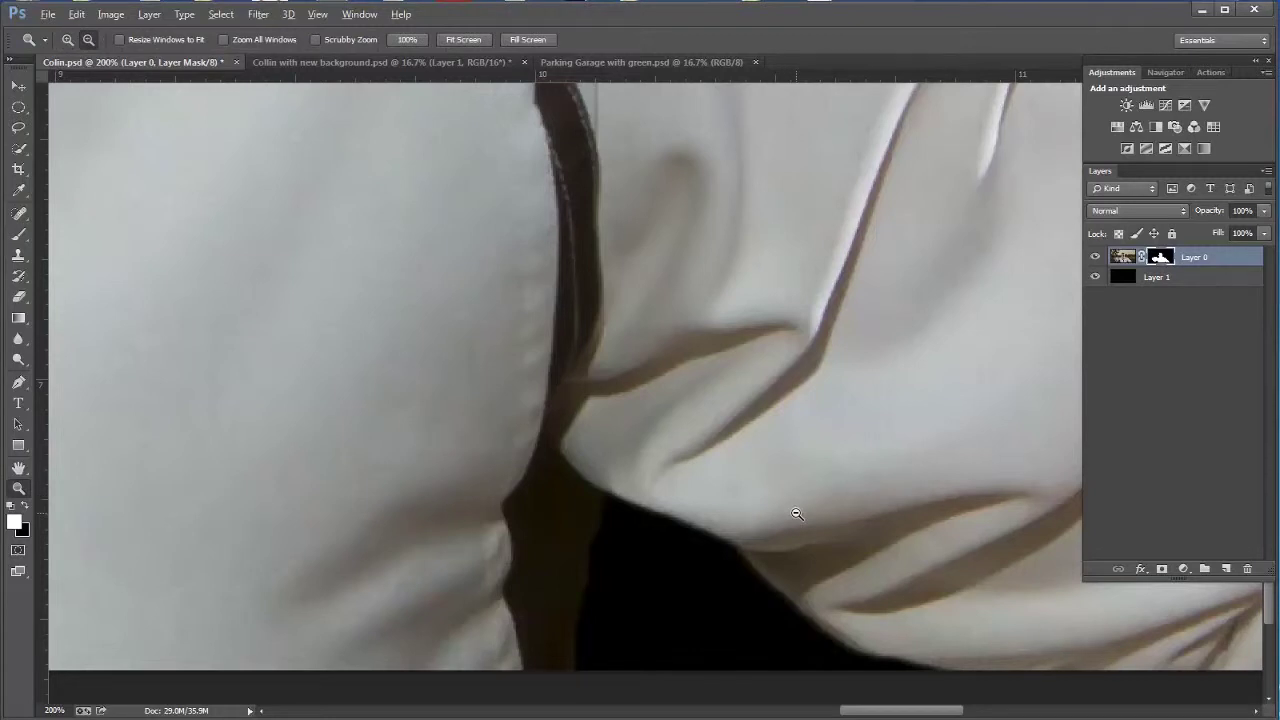
{"action": "key", "text": "alt"}
{"action": "left_click", "coordinate": [417, 266], "text": "alt"}
{"action": "left_click", "coordinate": [397, 253], "text": "alt"}
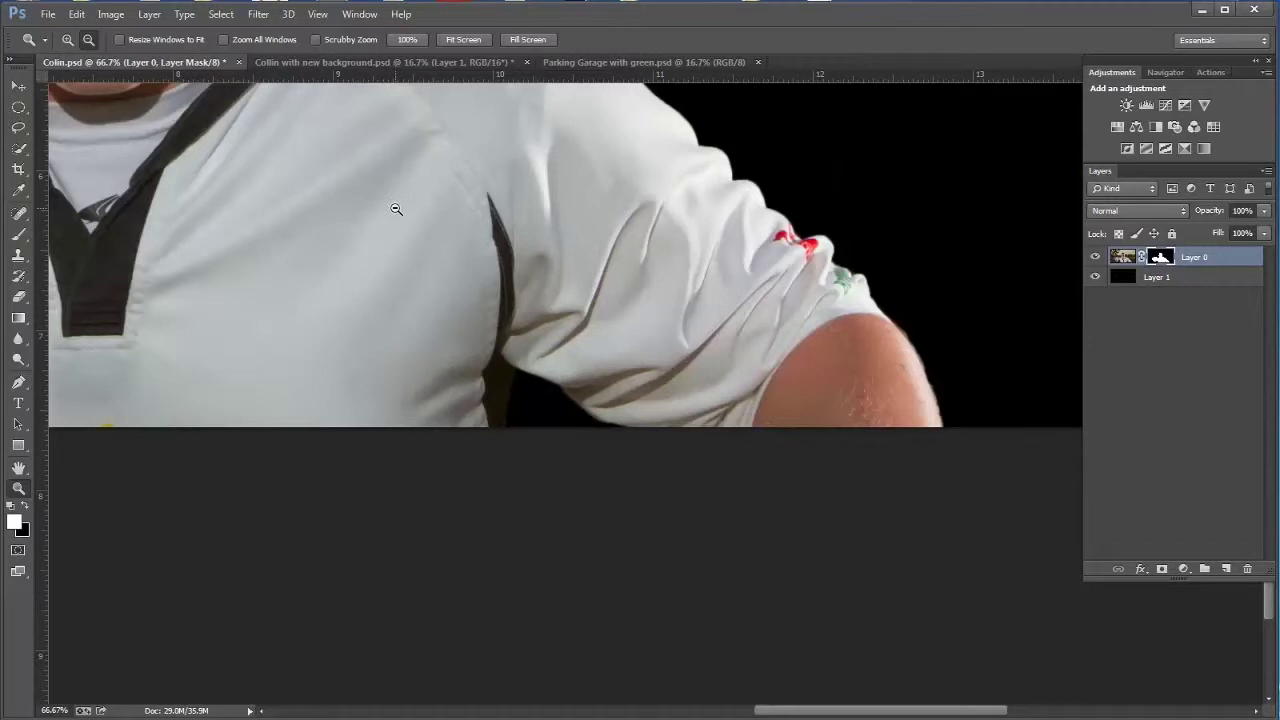
{"action": "left_click_drag", "start_coordinate": [400, 194], "coordinate": [450, 413]}
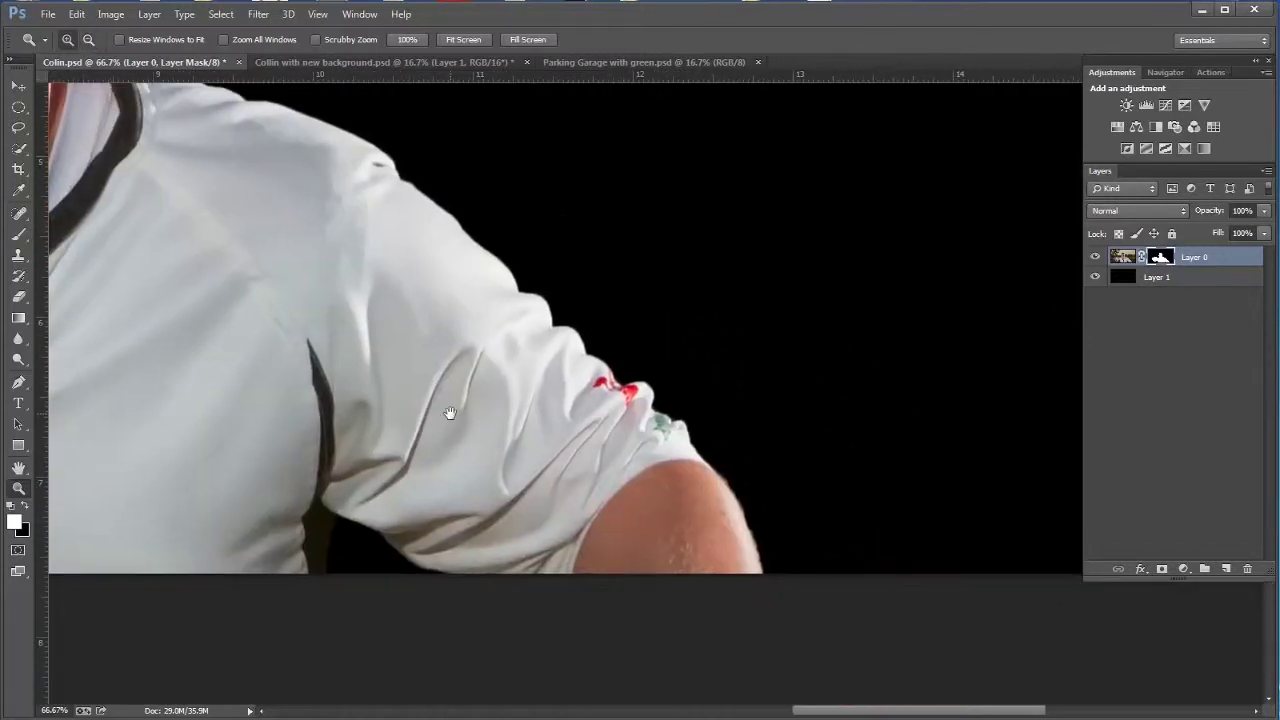
{"action": "left_click_drag", "start_coordinate": [331, 417], "coordinate": [588, 477]}
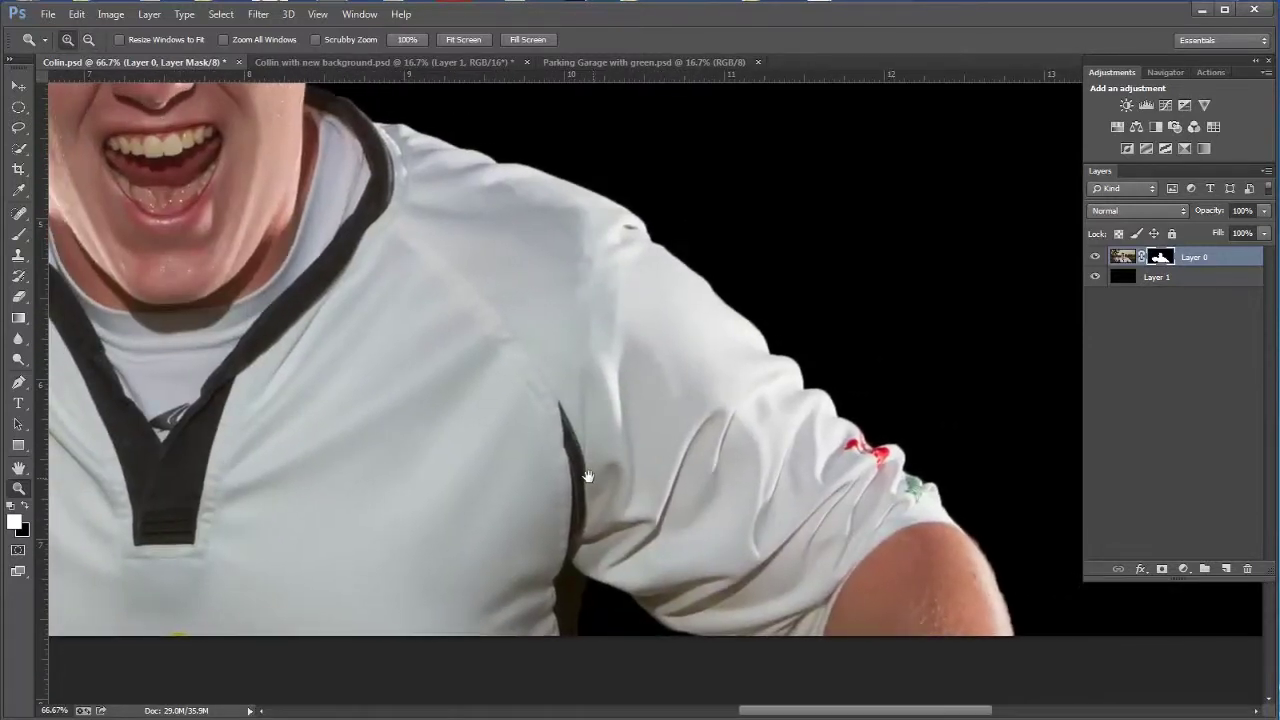
{"action": "left_click_drag", "start_coordinate": [459, 339], "coordinate": [488, 462]}
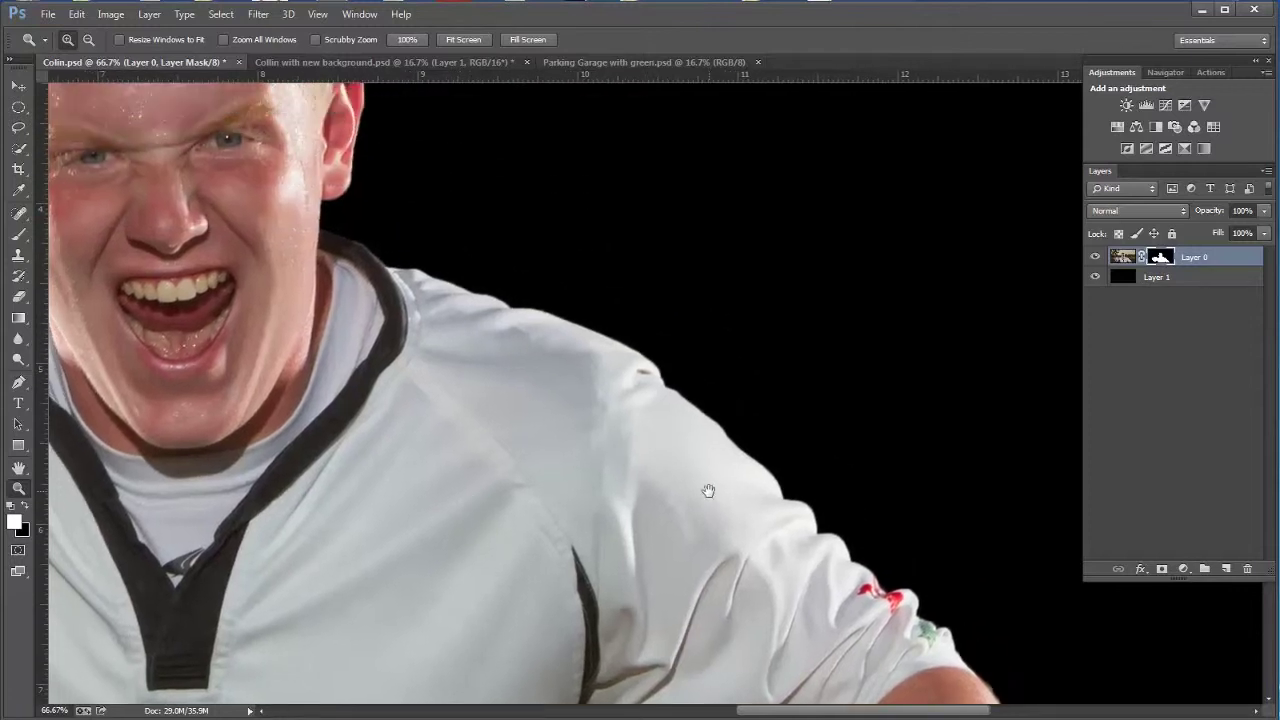
{"action": "left_click", "coordinate": [917, 639]}
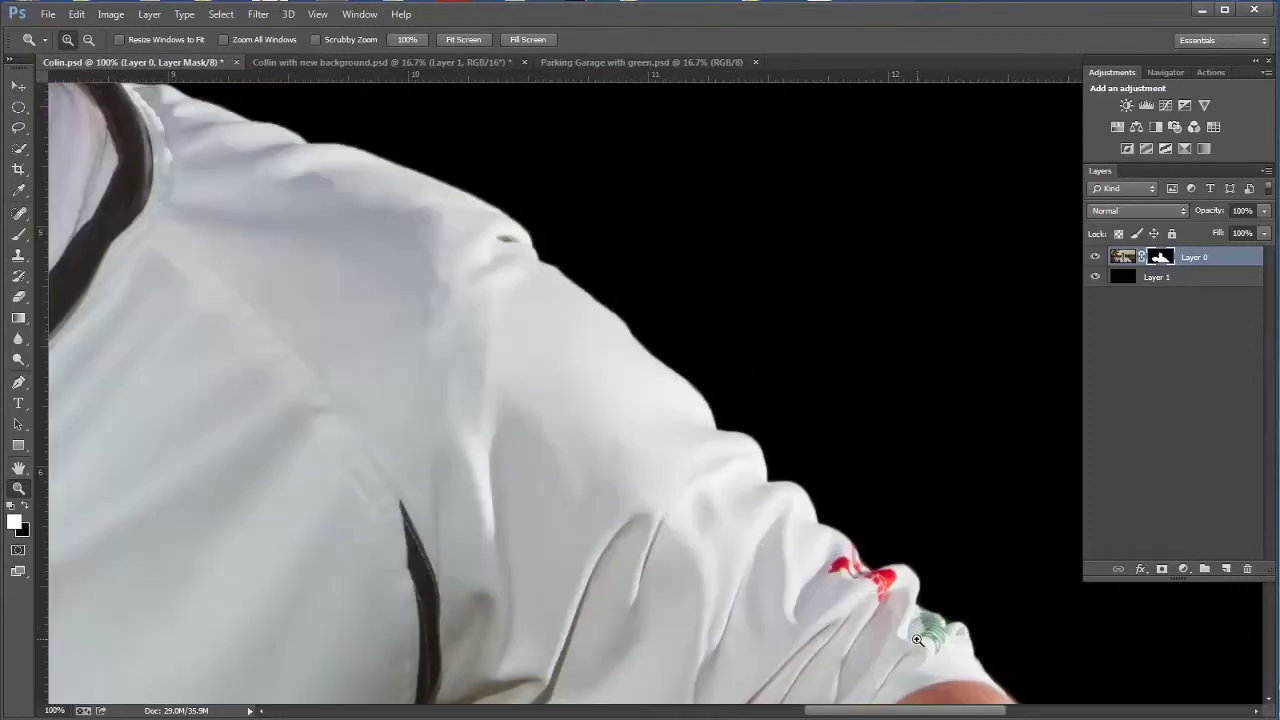
{"action": "left_click", "coordinate": [917, 639]}
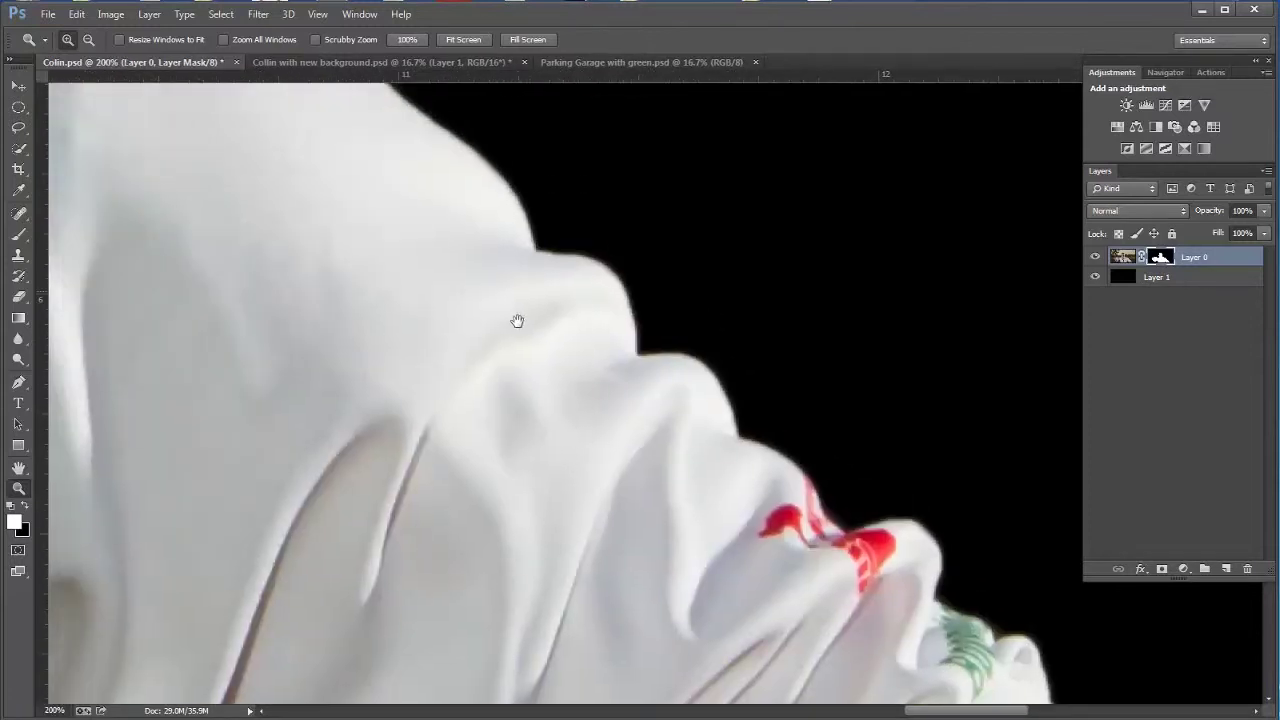
{"action": "left_click_drag", "start_coordinate": [517, 320], "coordinate": [764, 580]}
{"action": "left_click_drag", "start_coordinate": [483, 267], "coordinate": [681, 612]}
{"action": "left_click_drag", "start_coordinate": [441, 485], "coordinate": [532, 568]}
{"action": "left_click_drag", "start_coordinate": [371, 466], "coordinate": [566, 520]}
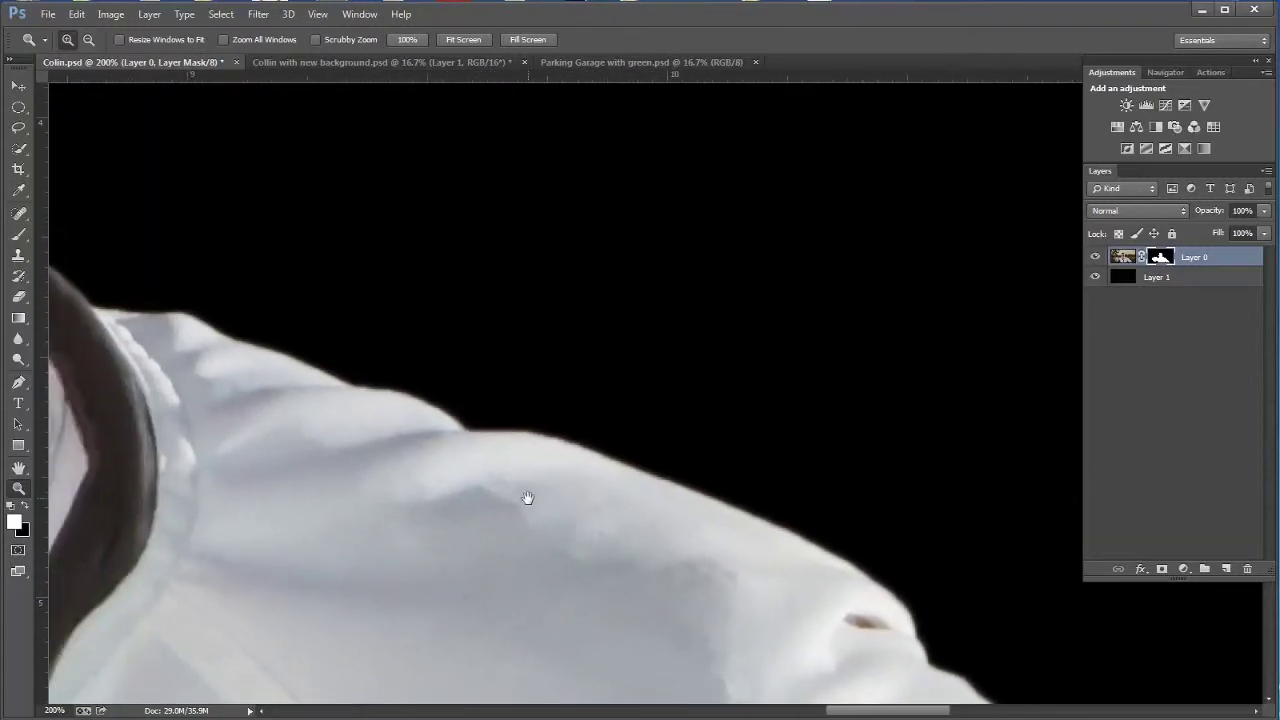
{"action": "left_click_drag", "start_coordinate": [626, 555], "coordinate": [477, 463]}
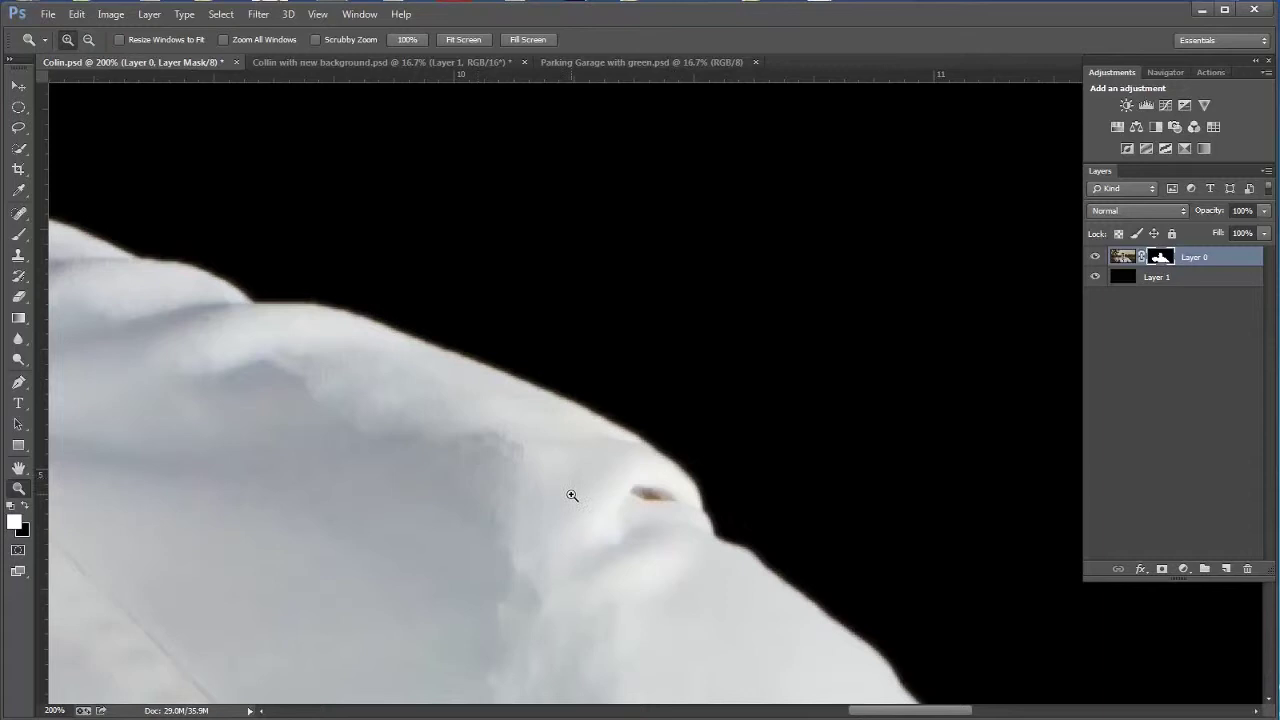
Check the collar, ear and hair outlines with the brush reset to black, then zoom out toward the head
{"action": "key", "text": "b"}
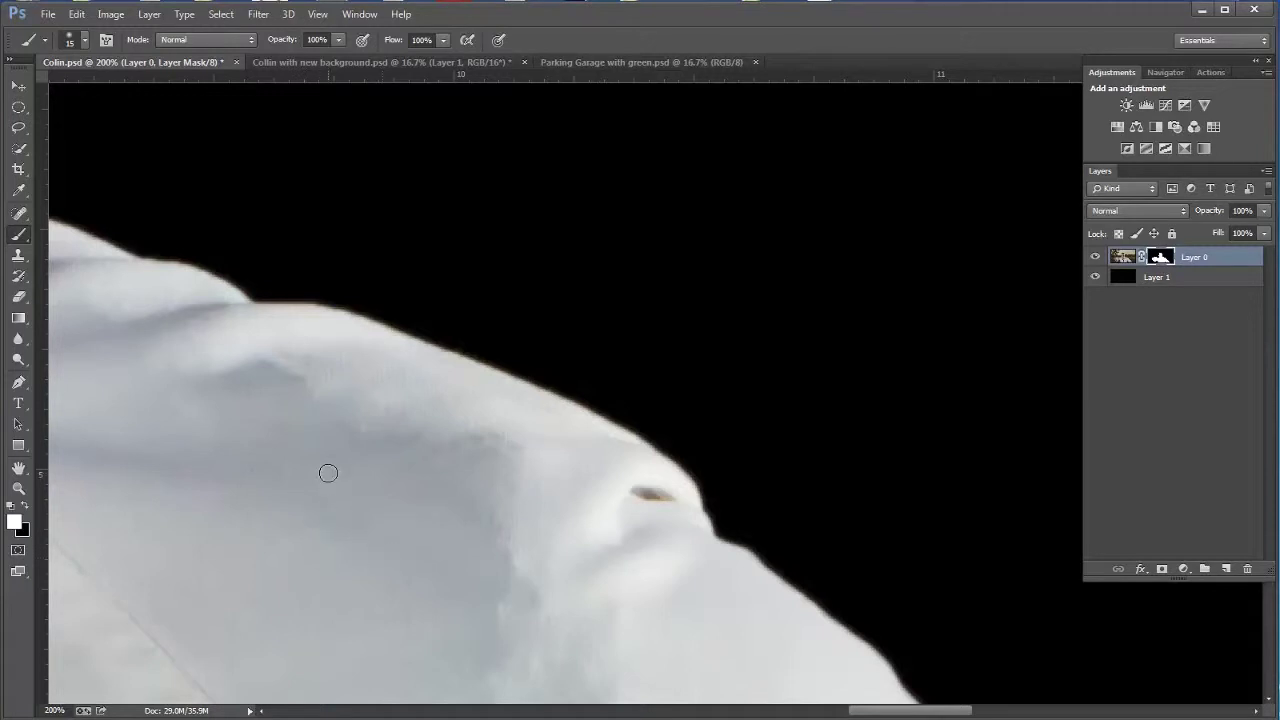
{"action": "left_click_drag", "start_coordinate": [191, 369], "coordinate": [509, 563]}
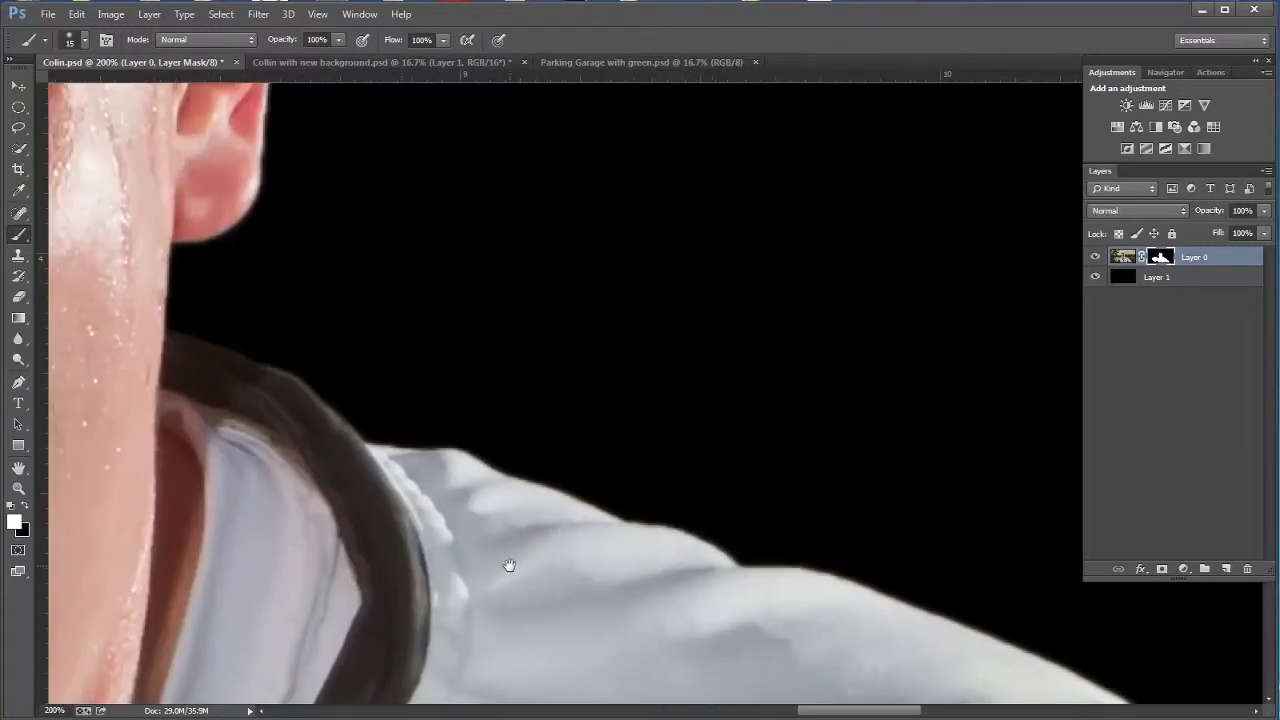
{"action": "left_click_drag", "start_coordinate": [274, 440], "coordinate": [481, 647]}
{"action": "left_click_drag", "start_coordinate": [392, 433], "coordinate": [392, 463]}
{"action": "left_click_drag", "start_coordinate": [391, 342], "coordinate": [386, 571]}
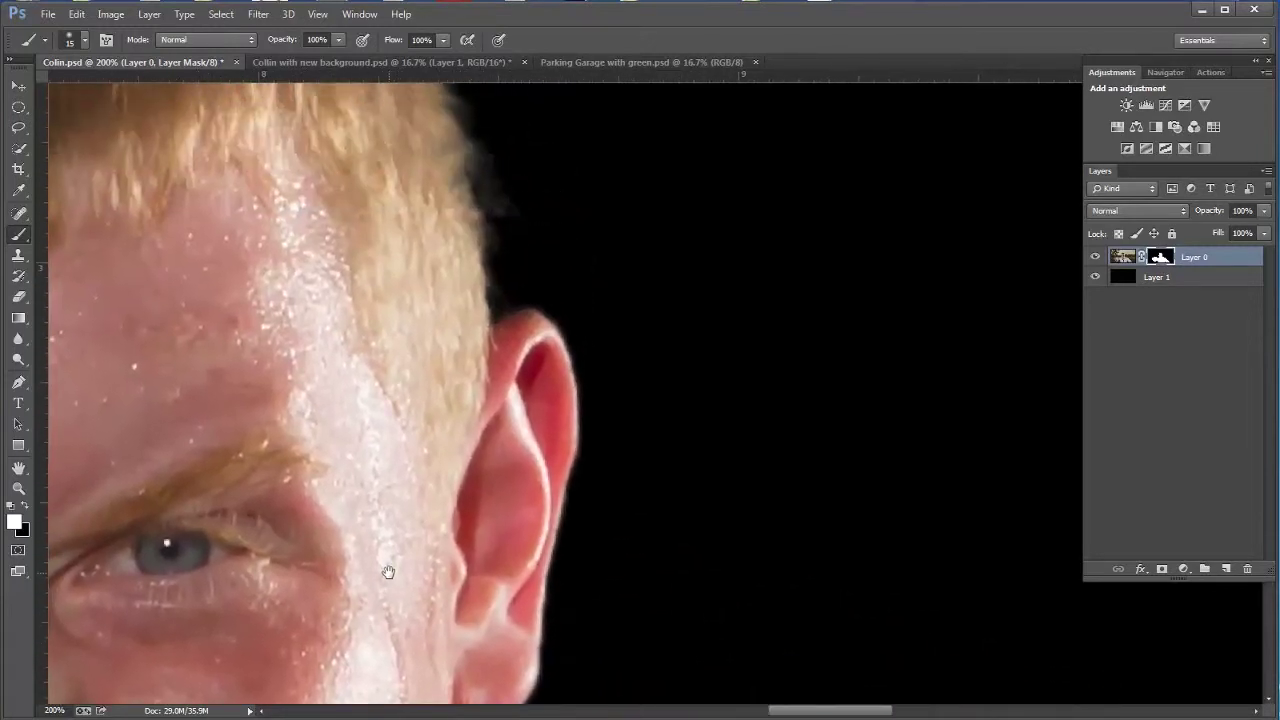
{"action": "left_click_drag", "start_coordinate": [392, 289], "coordinate": [468, 552]}
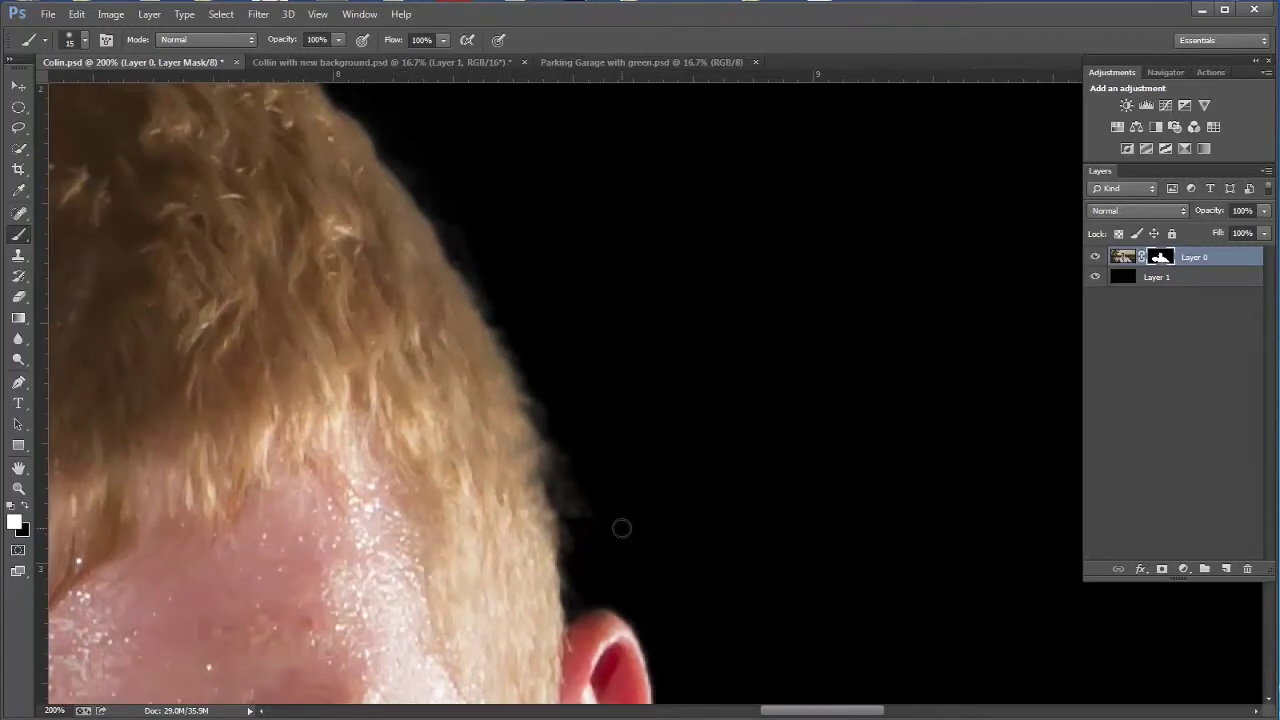
{"action": "key", "text": "x"}
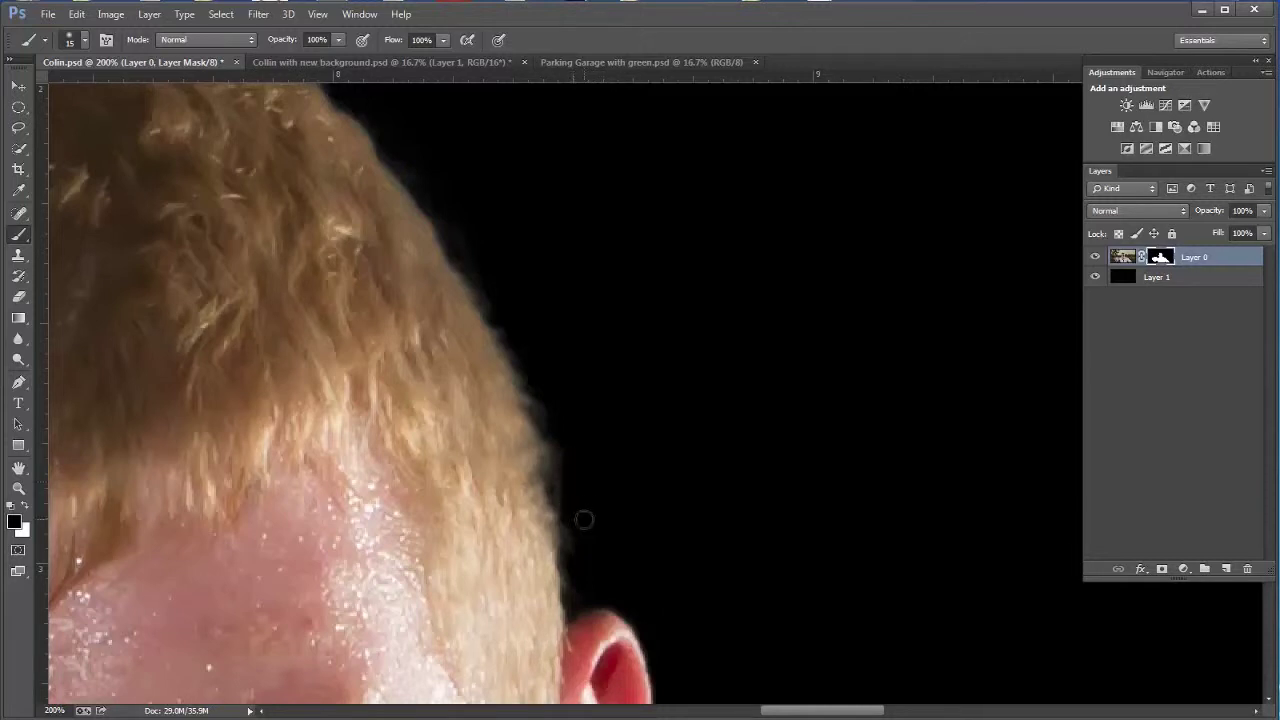
{"action": "key", "text": "z"}
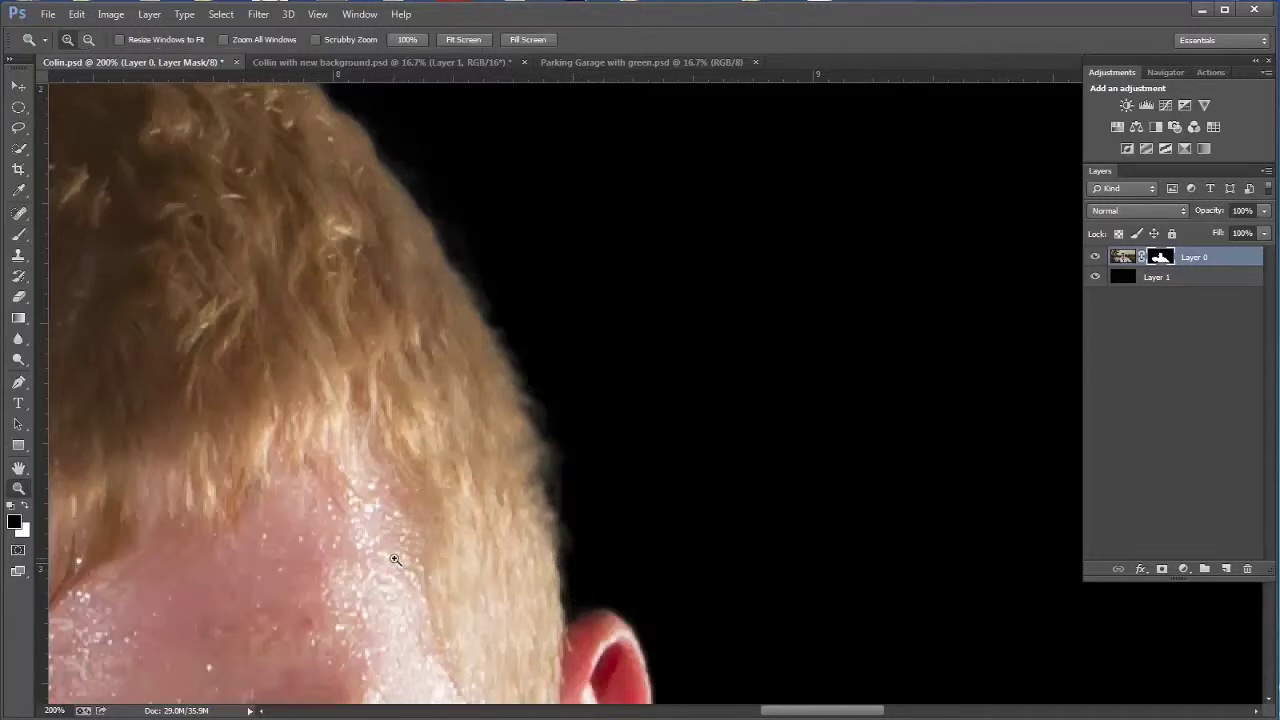
{"action": "left_click", "coordinate": [318, 530], "text": "alt"}
{"action": "left_click", "coordinate": [268, 518], "text": "alt"}
Fill Layer 1 beneath the player with white so he stands on white instead of black
{"action": "left_click", "coordinate": [222, 570], "text": "alt"}
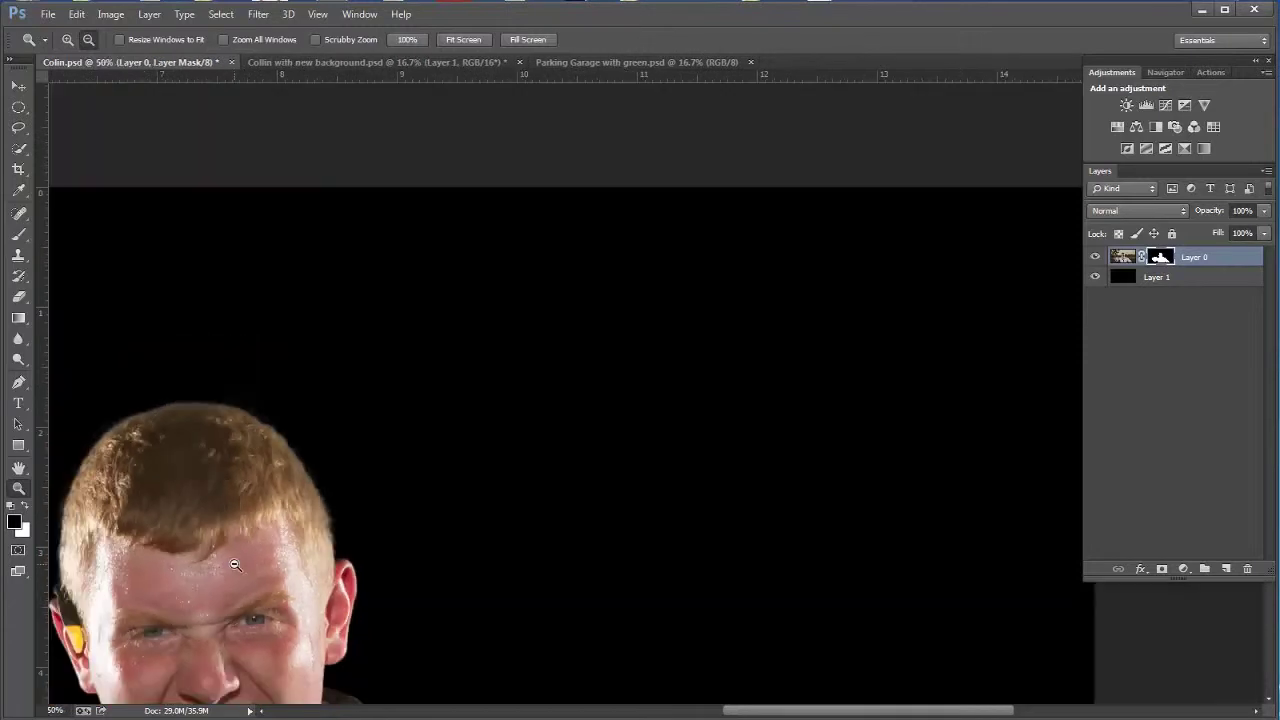
{"action": "left_click", "coordinate": [214, 618], "text": "alt"}
{"action": "left_click", "coordinate": [684, 534], "text": "alt"}
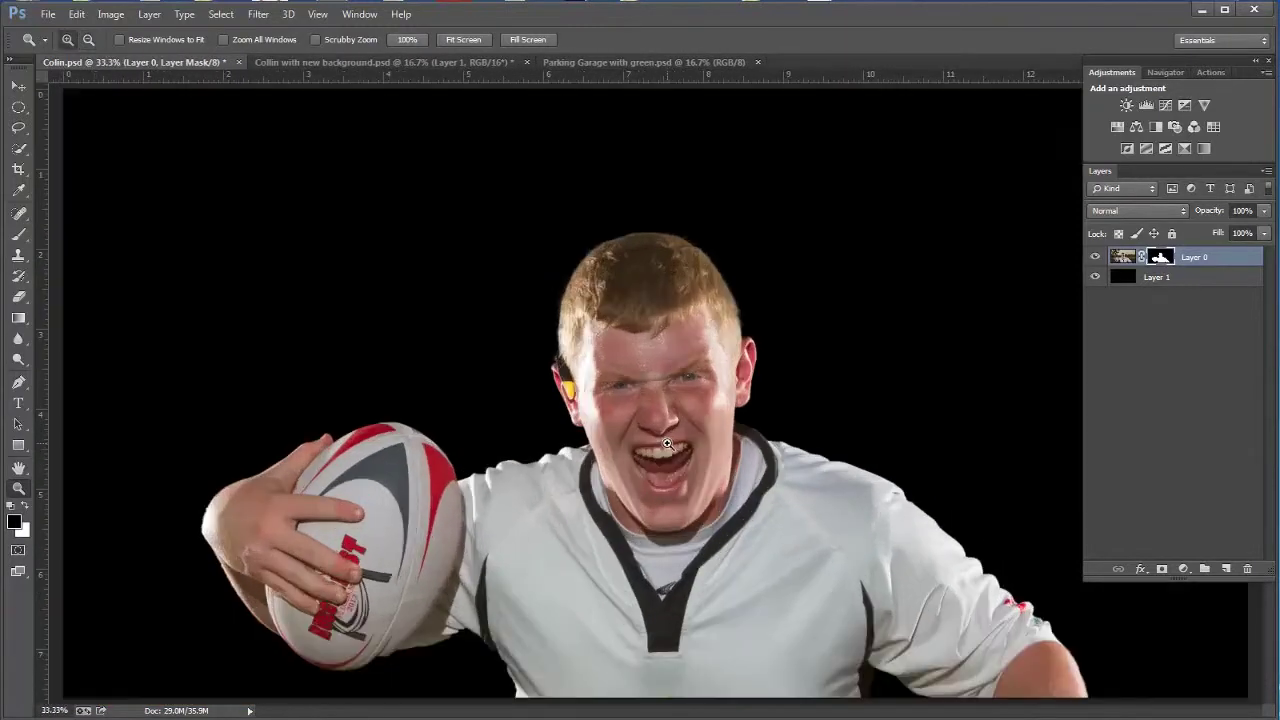
{"action": "left_click", "coordinate": [668, 448]}
{"action": "left_click", "coordinate": [1128, 280]}
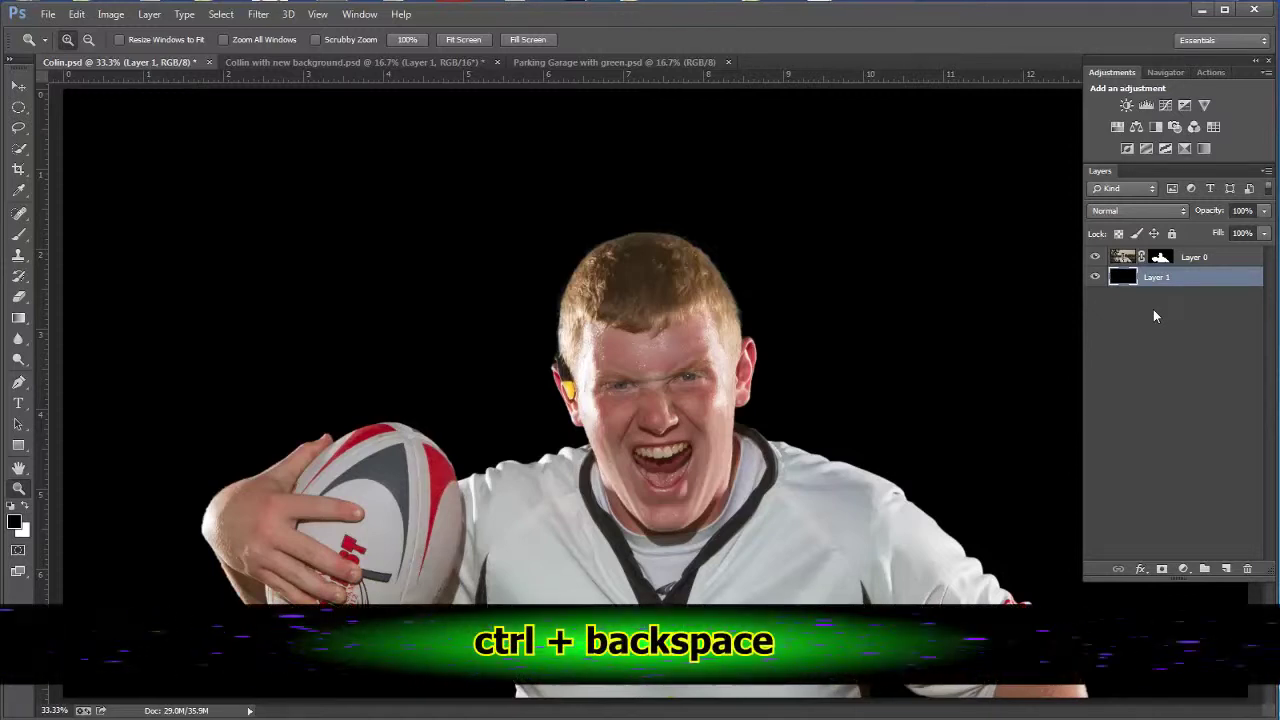
{"action": "key", "text": "ctrl+BackSpace"}
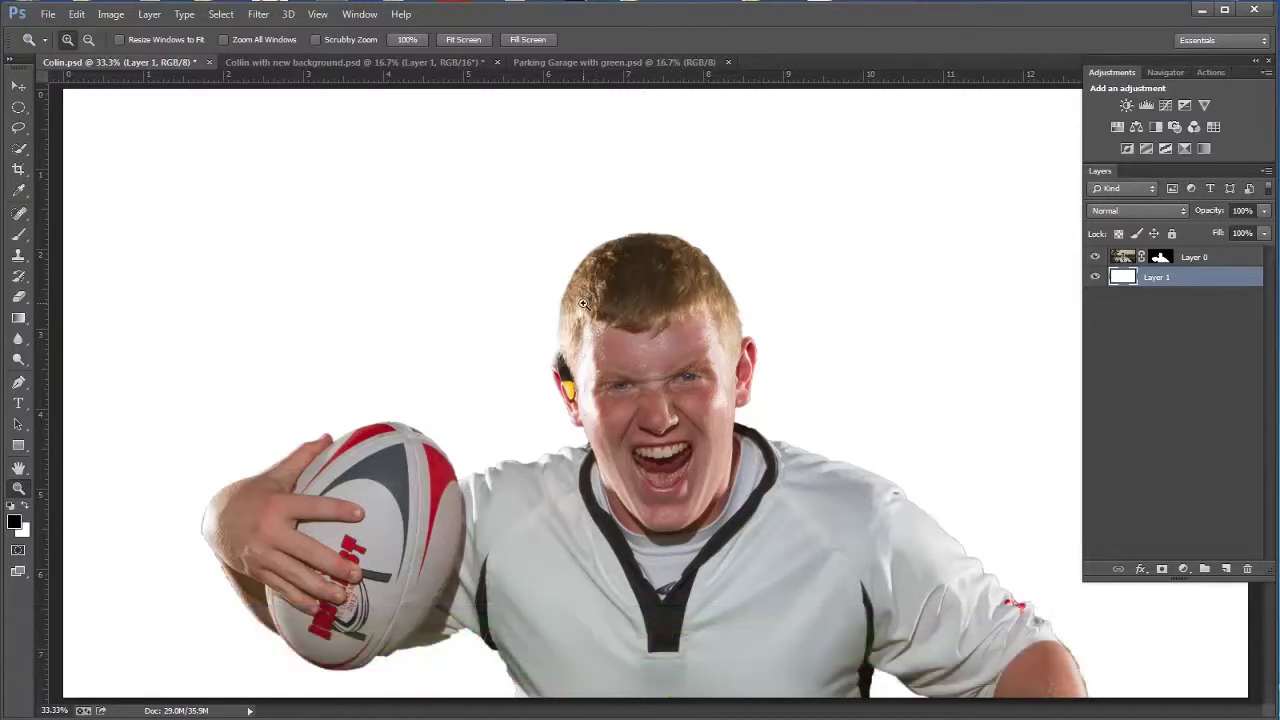
Brush Layer 0's mask along the shirt's top edge near the neck to clean the fringe
{"action": "left_click", "coordinate": [568, 392]}
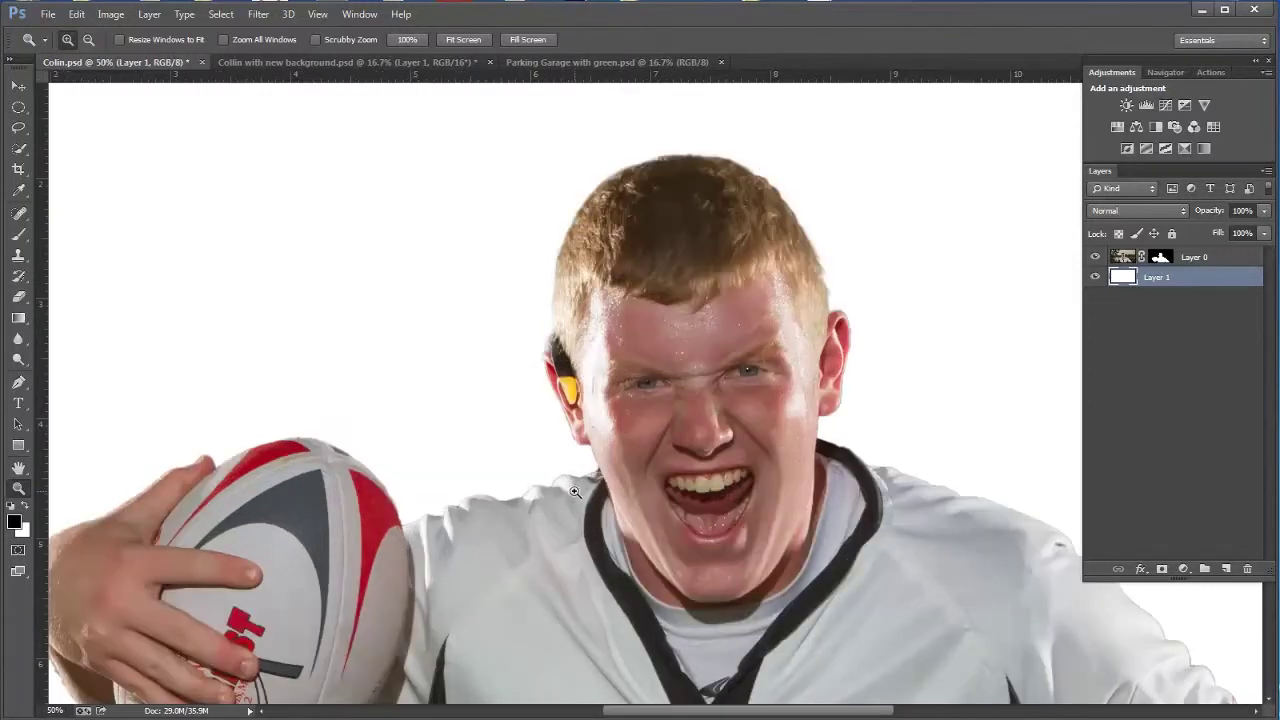
{"action": "left_click", "coordinate": [574, 488]}
{"action": "left_click", "coordinate": [484, 508]}
{"action": "left_click", "coordinate": [345, 557]}
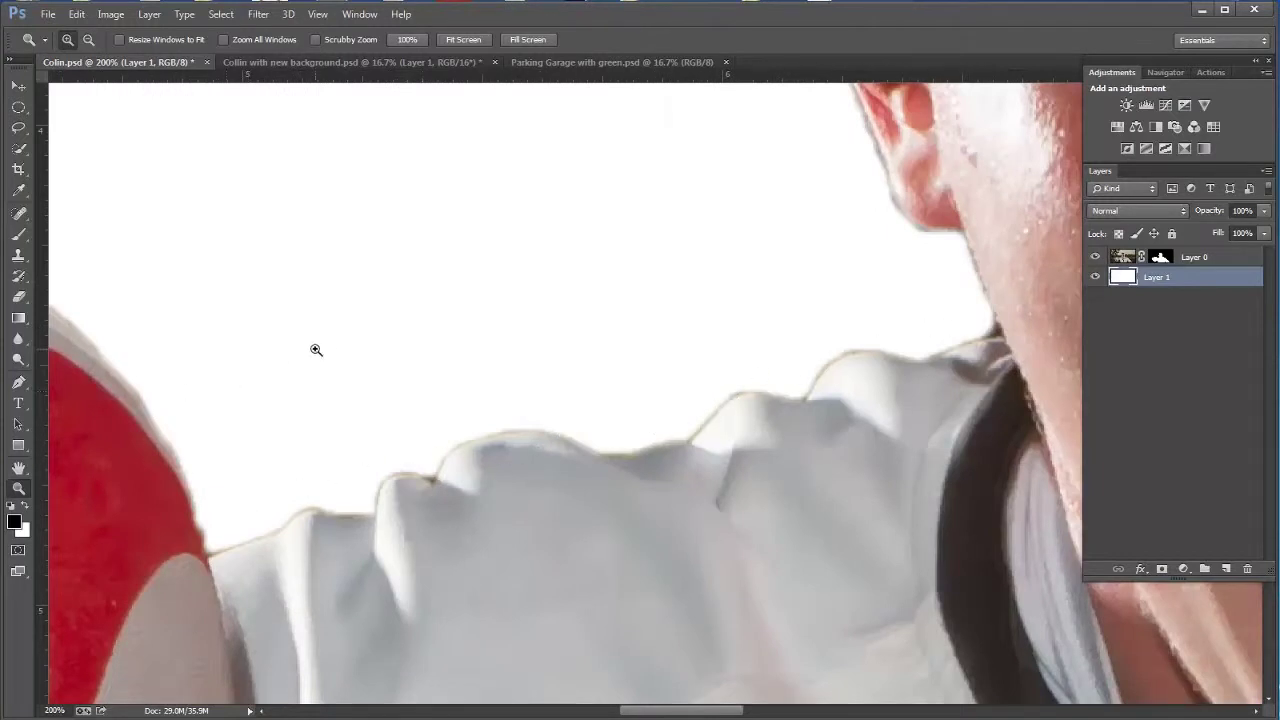
{"action": "key", "text": "b"}
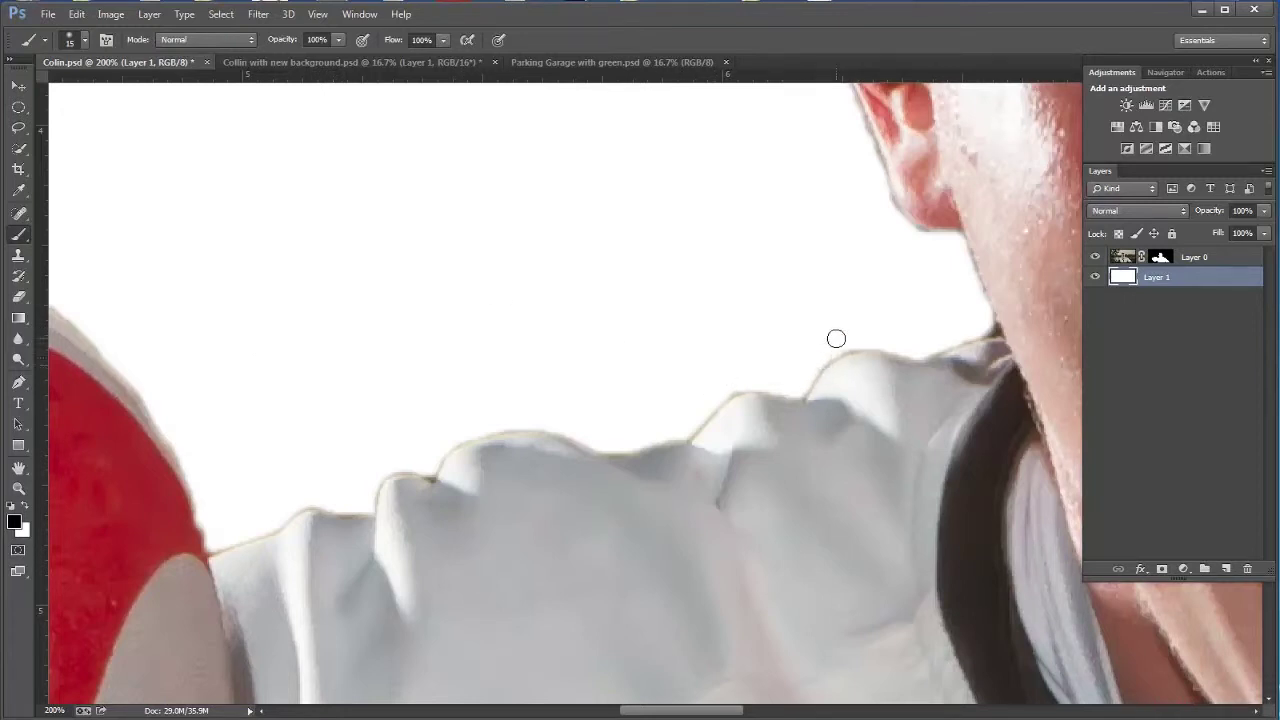
{"action": "left_click", "coordinate": [1160, 257]}
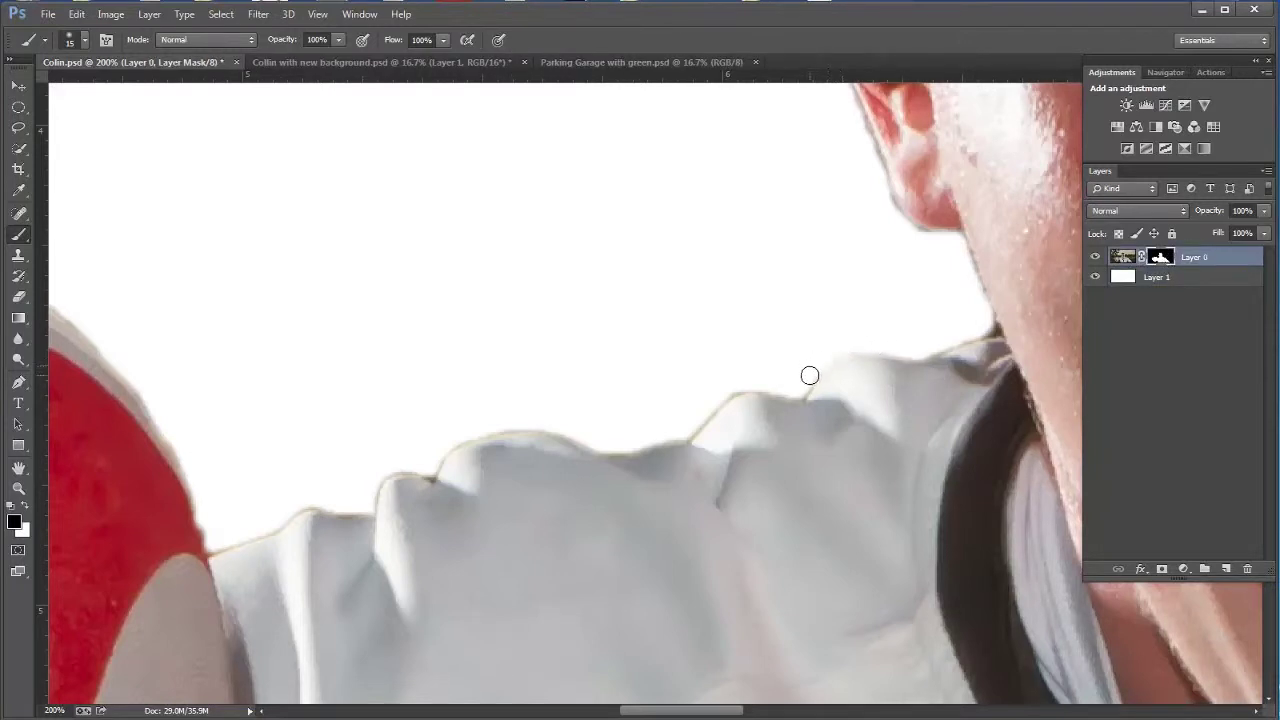
{"action": "mouse_move", "coordinate": [810, 375]}
{"action": "left_mouse_down"}
{"action": "mouse_move", "coordinate": [736, 385]}
{"action": "mouse_move", "coordinate": [686, 431]}
{"action": "mouse_move", "coordinate": [666, 431]}
{"action": "mouse_move", "coordinate": [725, 390]}
{"action": "mouse_move", "coordinate": [800, 374]}
{"action": "left_mouse_up"}
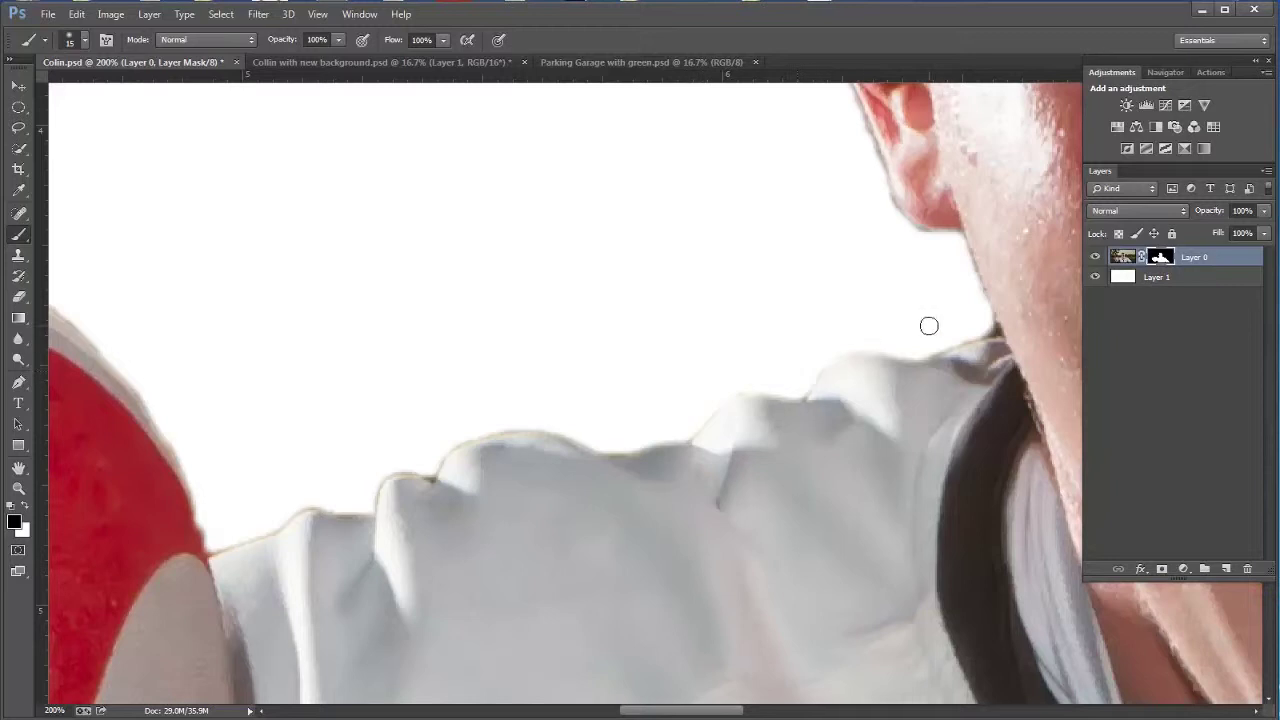
{"action": "mouse_move", "coordinate": [929, 326]}
{"action": "left_mouse_down"}
{"action": "mouse_move", "coordinate": [931, 346]}
{"action": "mouse_move", "coordinate": [987, 330]}
{"action": "left_mouse_up"}
{"action": "mouse_move", "coordinate": [709, 394]}
{"action": "left_mouse_down"}
{"action": "mouse_move", "coordinate": [619, 444]}
{"action": "mouse_move", "coordinate": [495, 422]}
{"action": "mouse_move", "coordinate": [401, 459]}
{"action": "mouse_move", "coordinate": [388, 469]}
{"action": "mouse_move", "coordinate": [422, 466]}
{"action": "mouse_move", "coordinate": [385, 471]}
{"action": "mouse_move", "coordinate": [367, 494]}
{"action": "mouse_move", "coordinate": [338, 484]}
{"action": "mouse_move", "coordinate": [329, 501]}
{"action": "mouse_move", "coordinate": [218, 544]}
{"action": "mouse_move", "coordinate": [213, 523]}
{"action": "mouse_move", "coordinate": [211, 547]}
{"action": "mouse_move", "coordinate": [306, 502]}
{"action": "mouse_move", "coordinate": [366, 491]}
{"action": "left_mouse_up"}
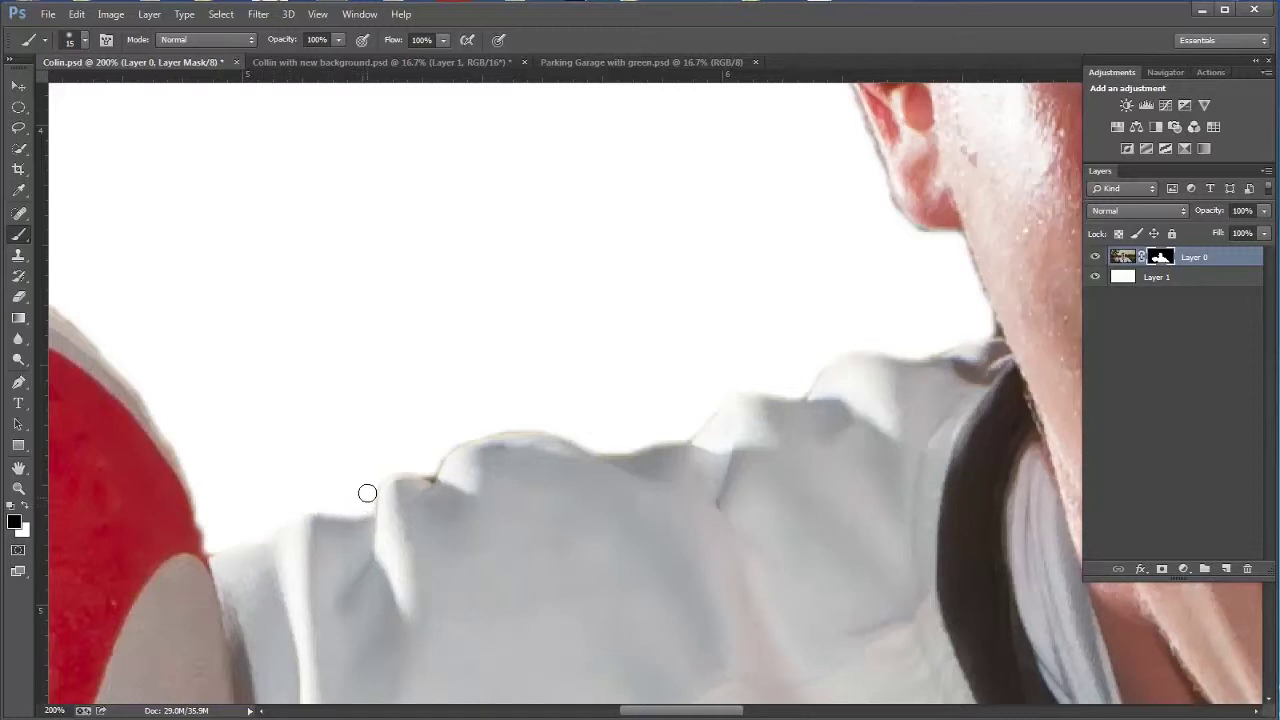
Zoom back out from the shoulder close-up to view the whole player on white
{"action": "key", "text": "z"}
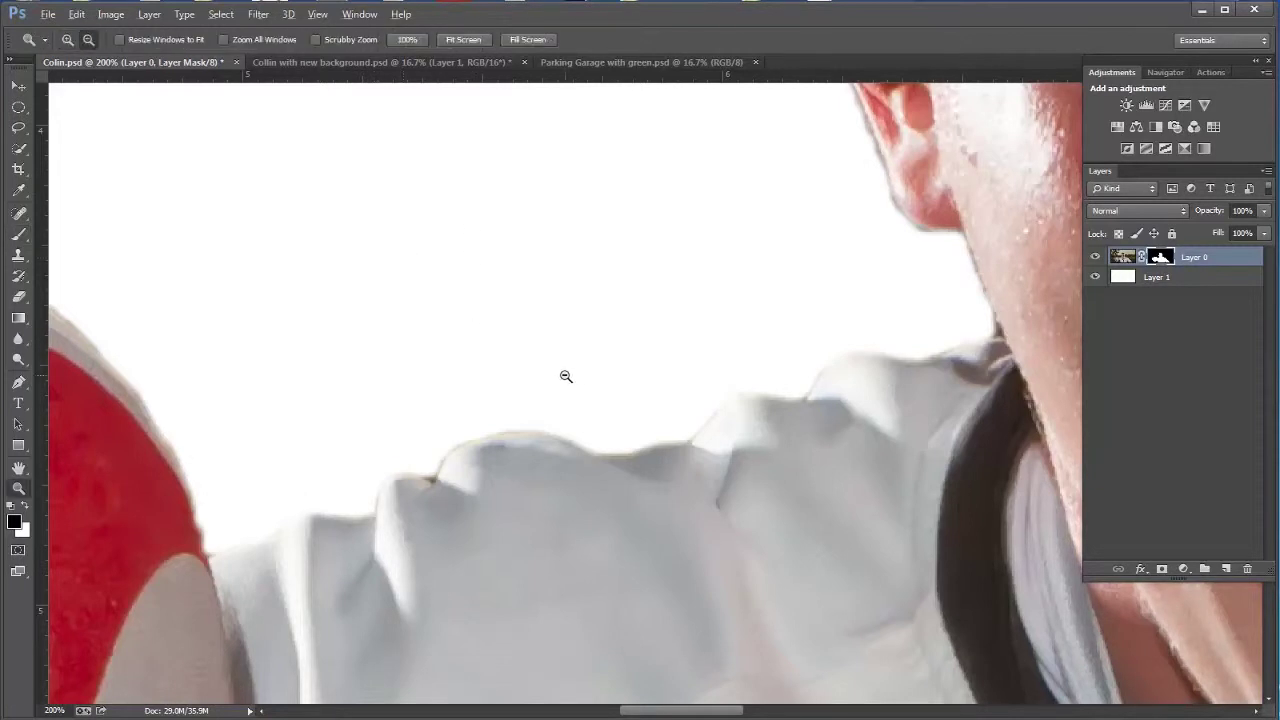
{"action": "left_click", "coordinate": [570, 377], "text": "alt"}
{"action": "left_click", "coordinate": [807, 421], "text": "alt"}
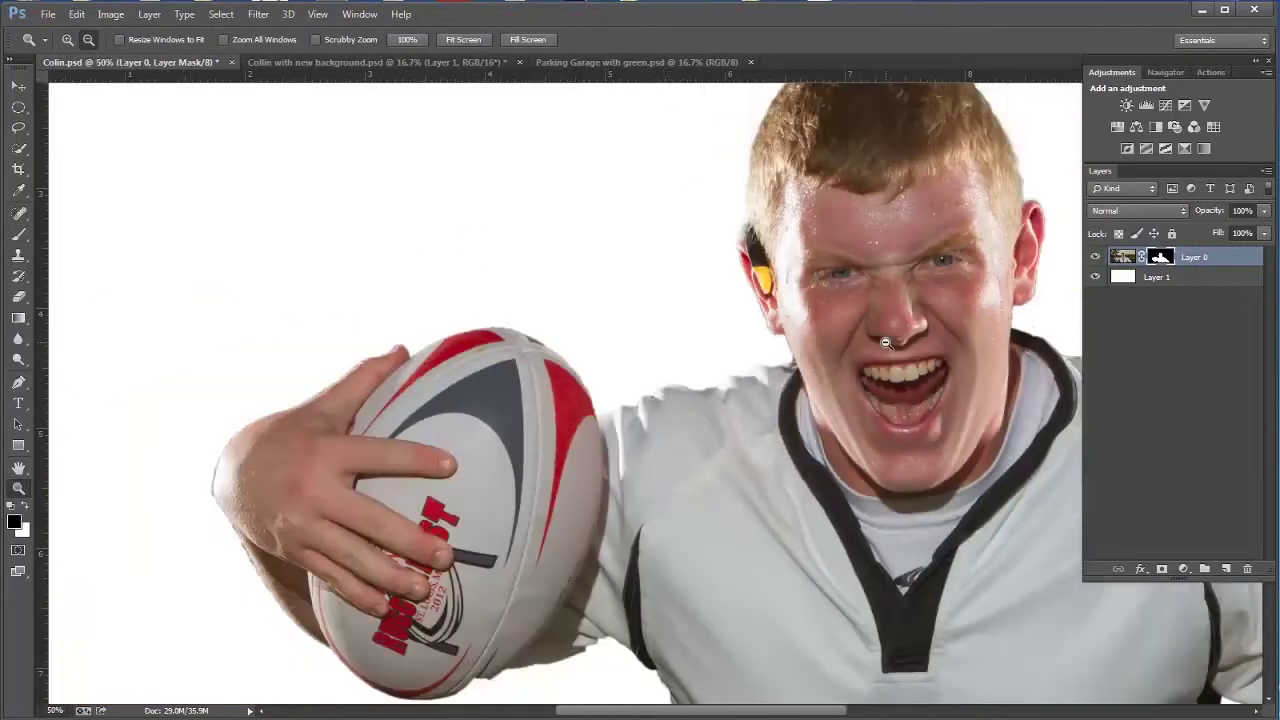
{"action": "left_click", "coordinate": [884, 346], "text": "alt"}
{"action": "left_click", "coordinate": [955, 428], "text": "alt"}
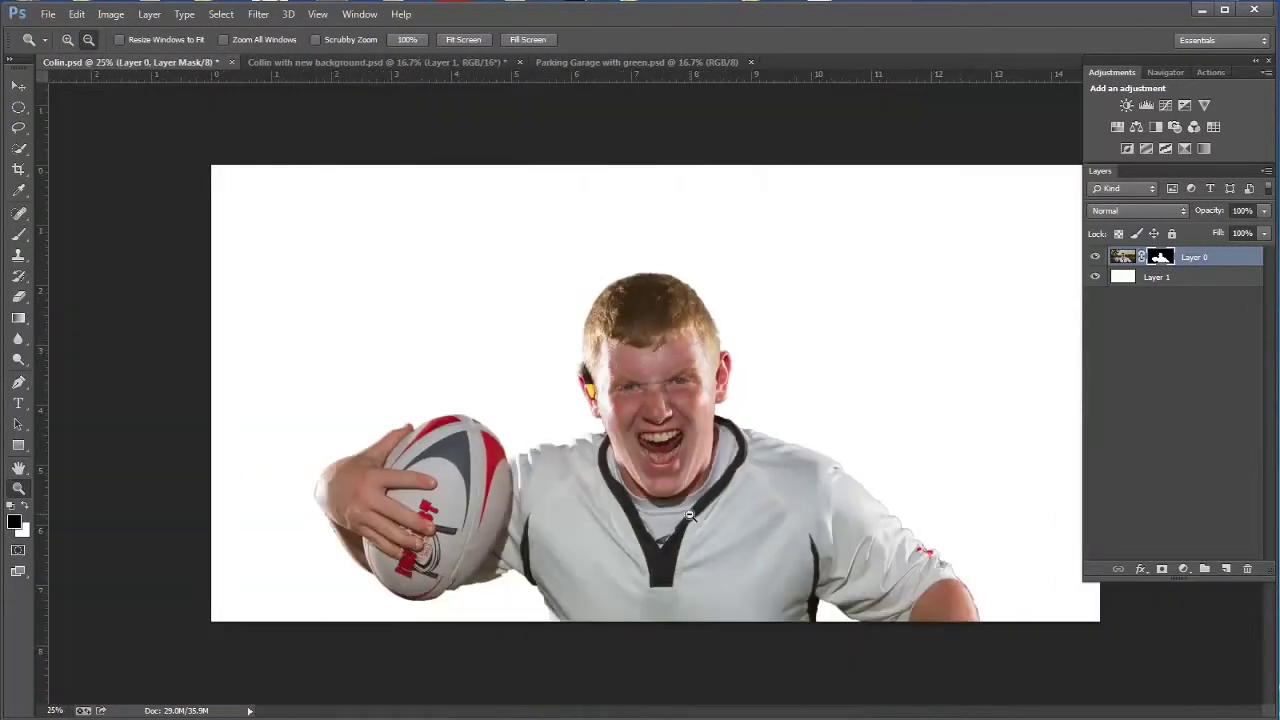
{"action": "left_click", "coordinate": [692, 516], "text": "alt"}
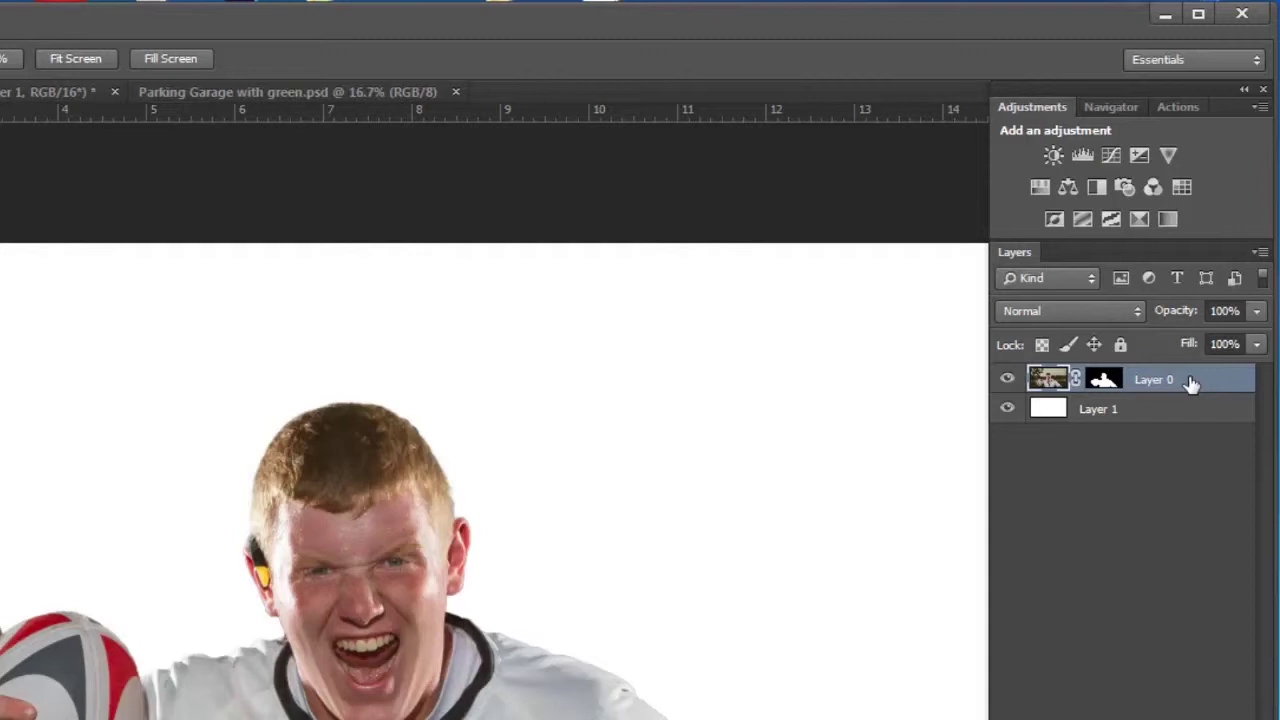
{"action": "right_click", "coordinate": [1190, 380]}
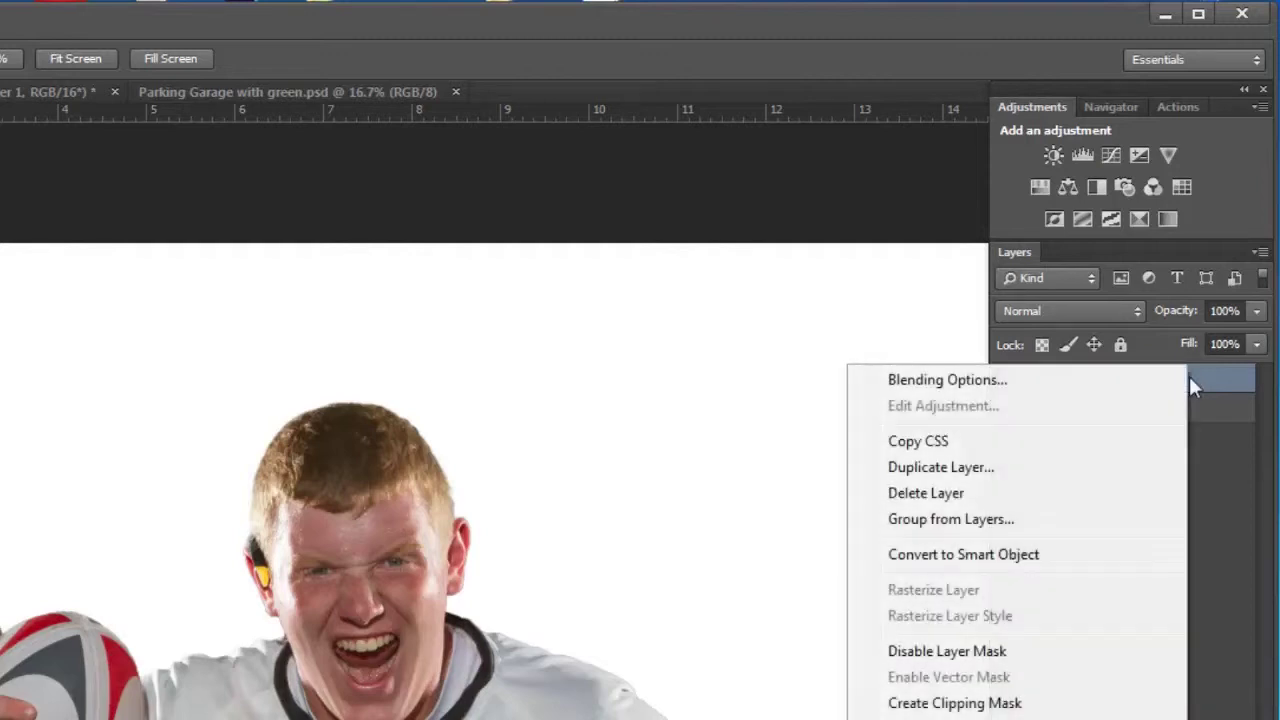
Duplicate the masked Layer 0 into the document Parking Garage with green.psd
{"action": "left_click", "coordinate": [928, 470]}
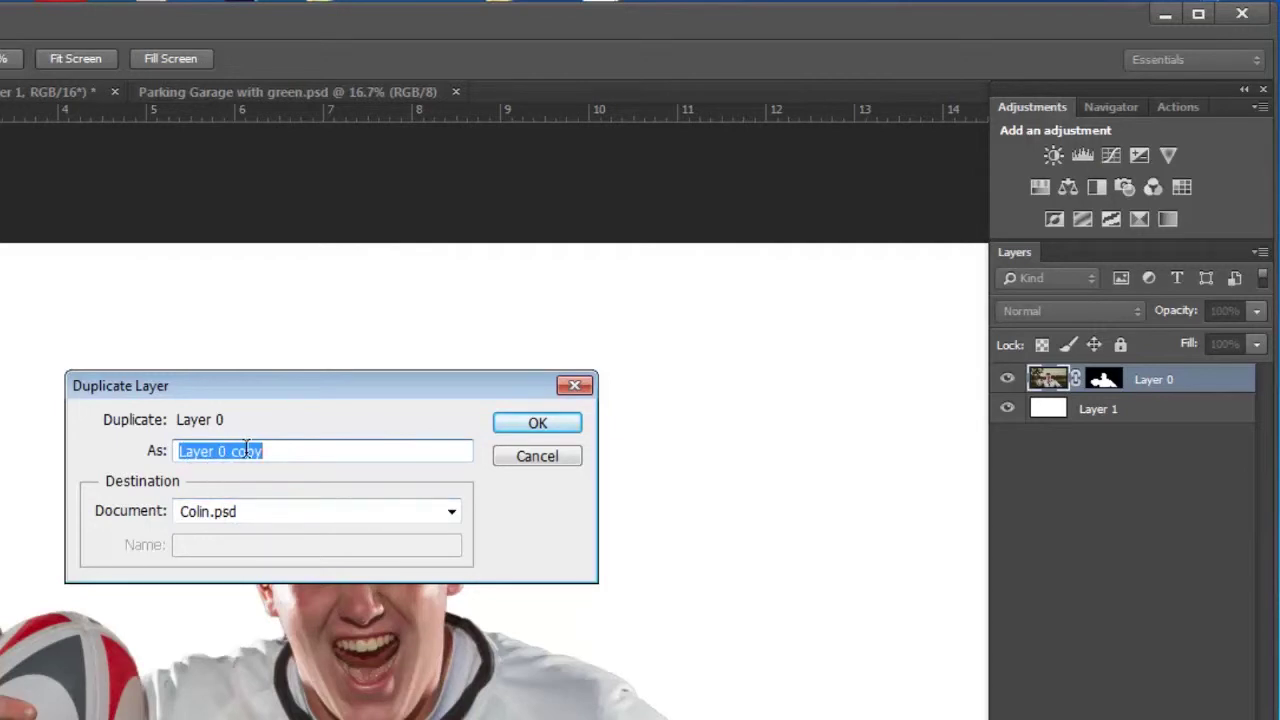
{"action": "left_click", "coordinate": [240, 513]}
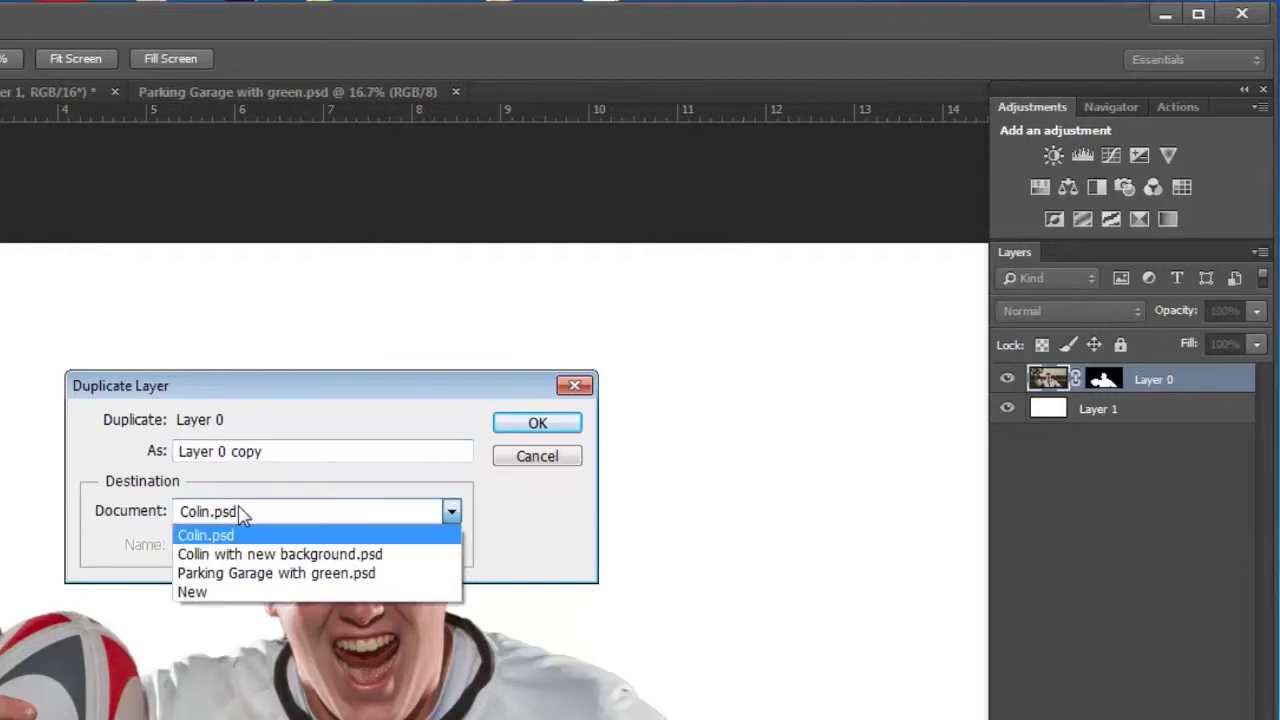
{"action": "left_click", "coordinate": [238, 578]}
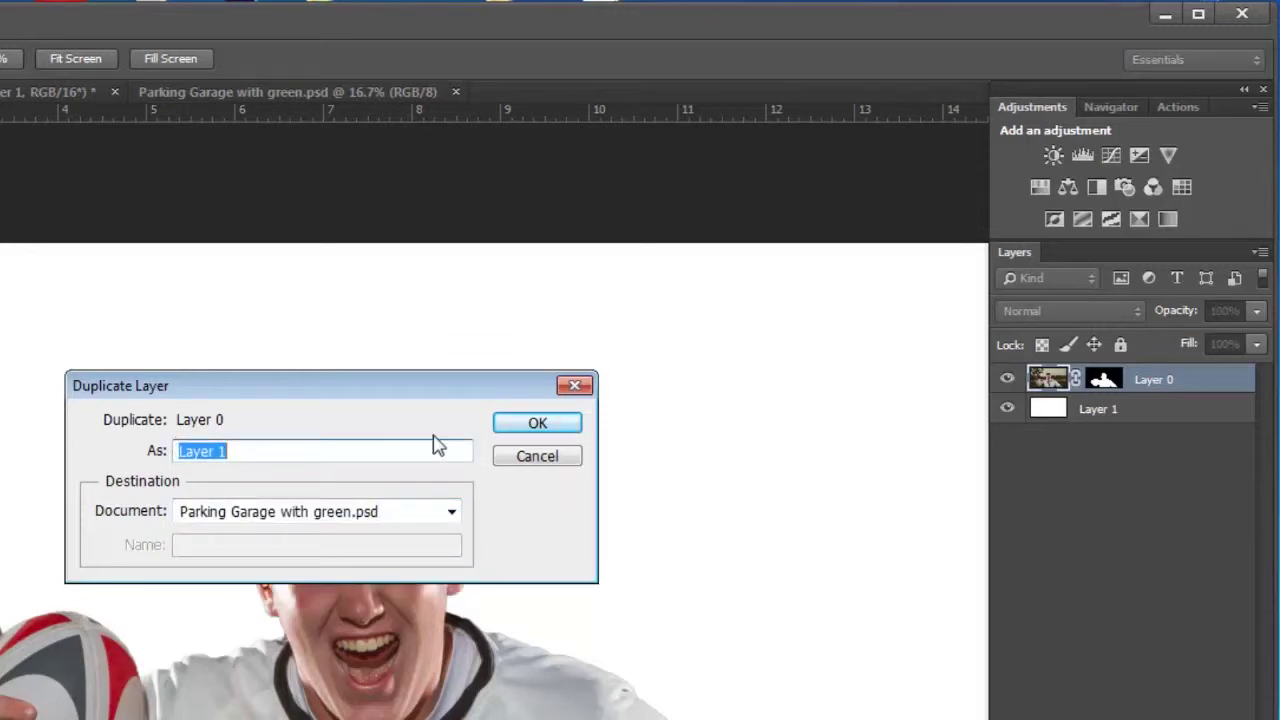
{"action": "left_click", "coordinate": [535, 425]}
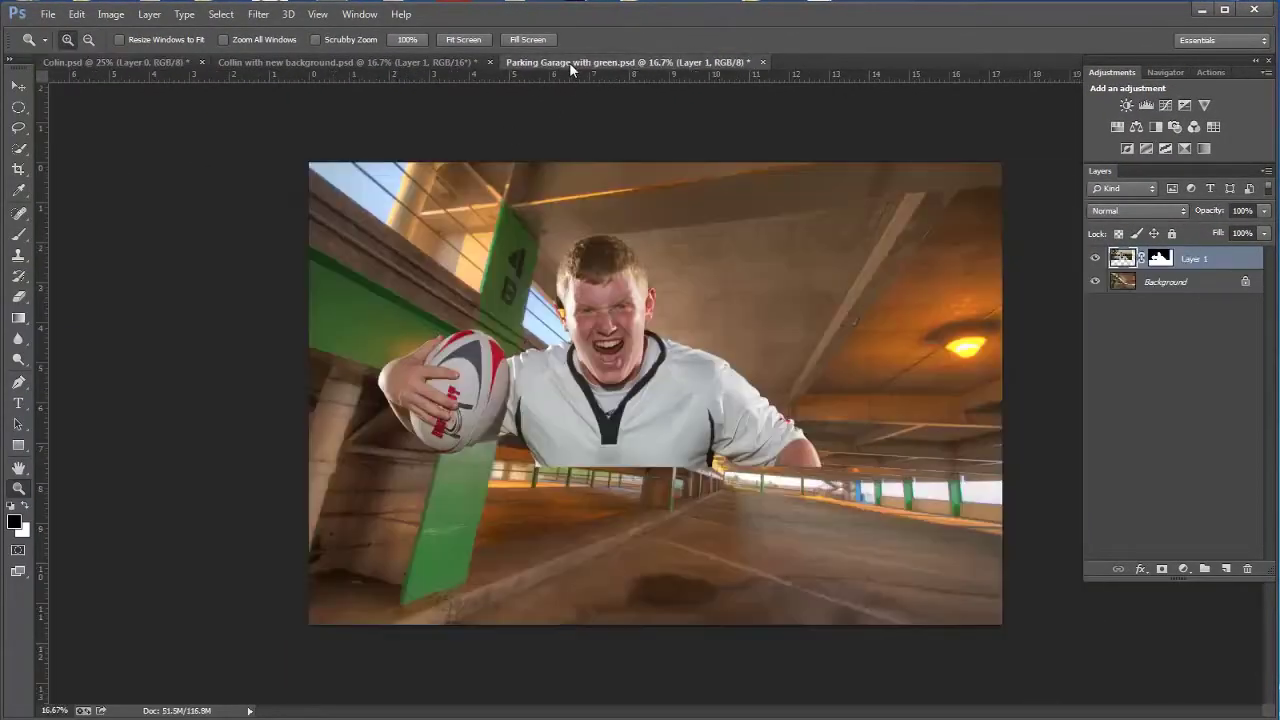
In the garage document, scale the player to about 181% and shift him right to fill the lower frame
{"action": "left_click", "coordinate": [569, 62]}
{"action": "left_click", "coordinate": [20, 88]}
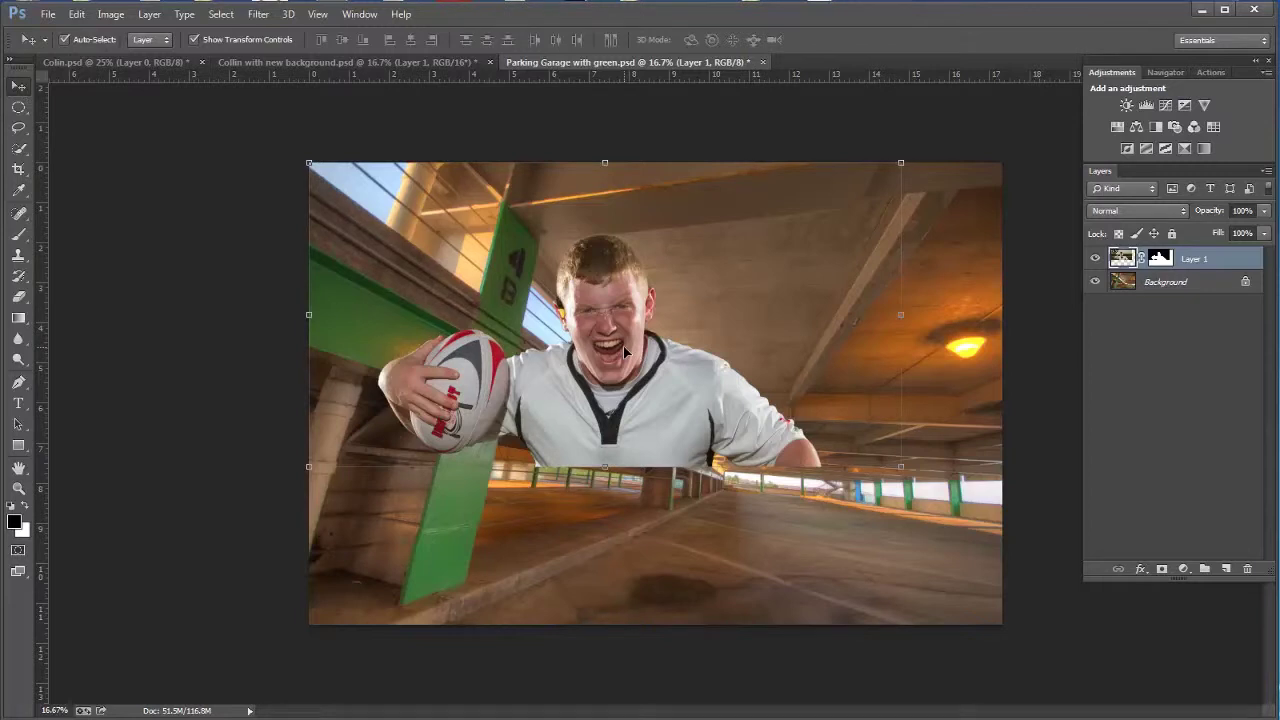
{"action": "key", "text": "ctrl+t"}
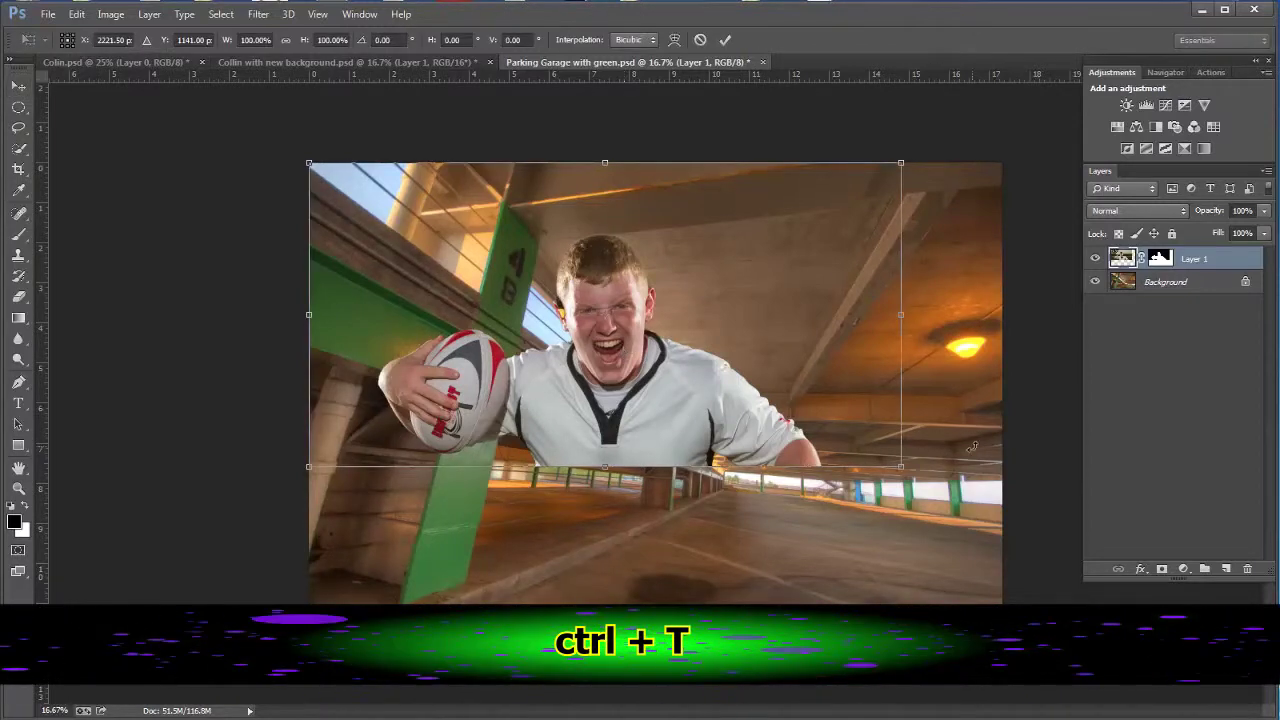
{"action": "left_click_drag", "start_coordinate": [901, 466], "coordinate": [1098, 601]}
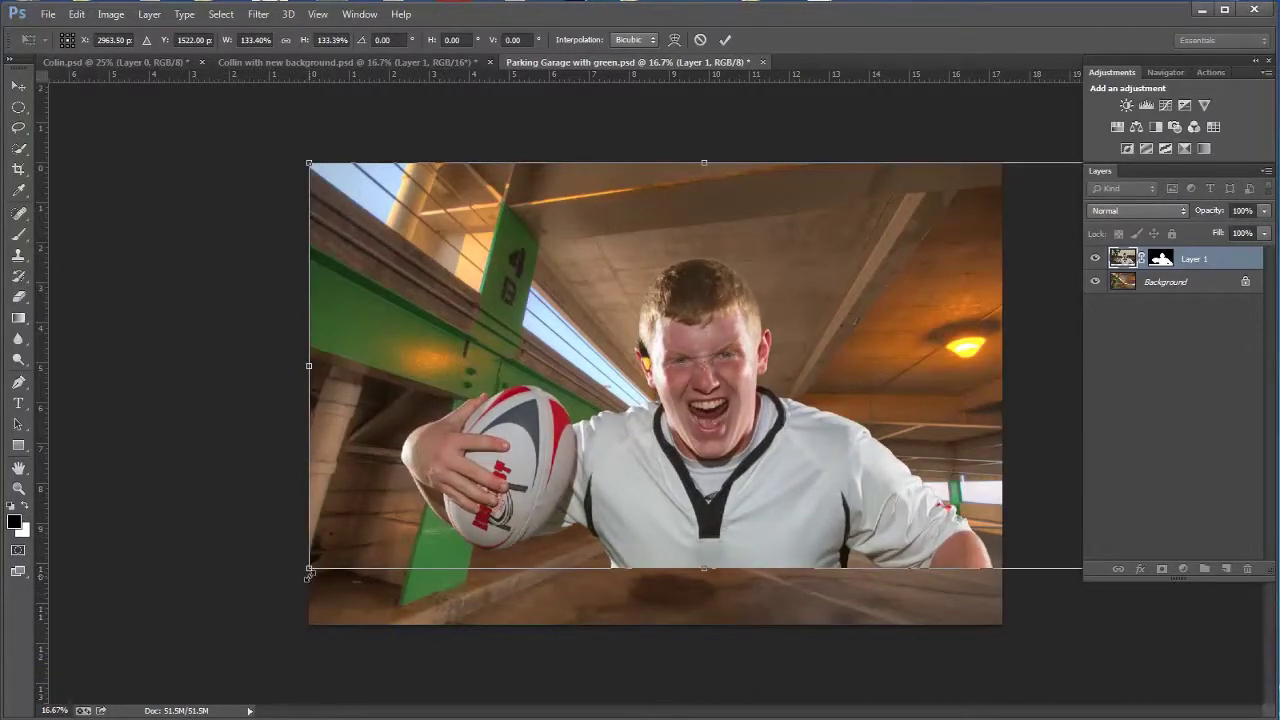
{"action": "left_click_drag", "start_coordinate": [309, 572], "coordinate": [184, 631]}
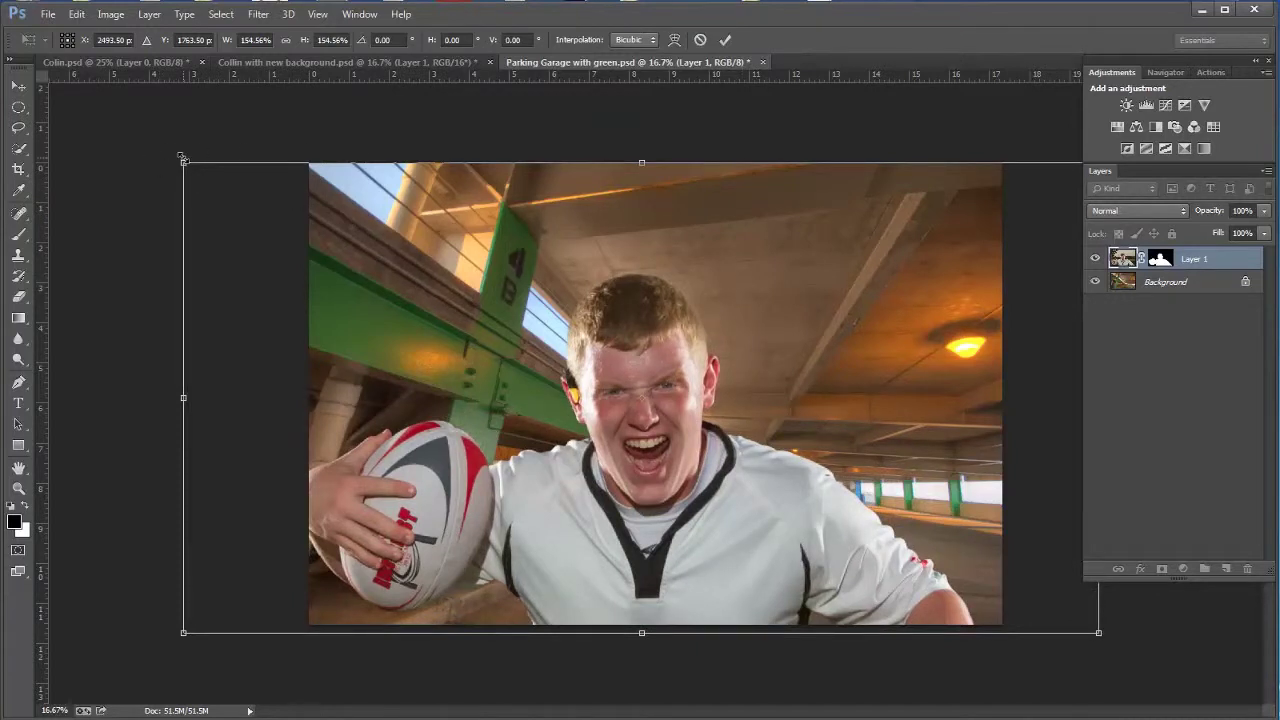
{"action": "key", "text": "ctrl+plus"}
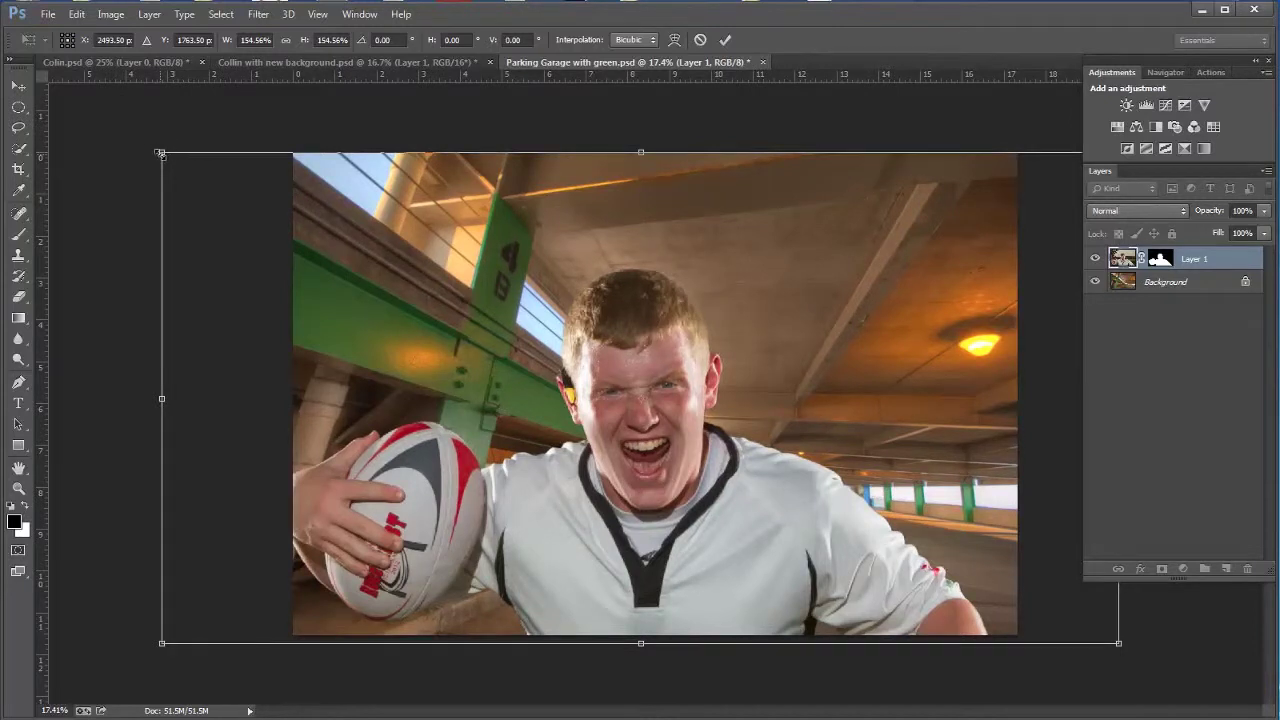
{"action": "left_click_drag", "start_coordinate": [161, 154], "coordinate": [69, 104]}
{"action": "left_click_drag", "start_coordinate": [105, 16], "coordinate": [92, 9]}
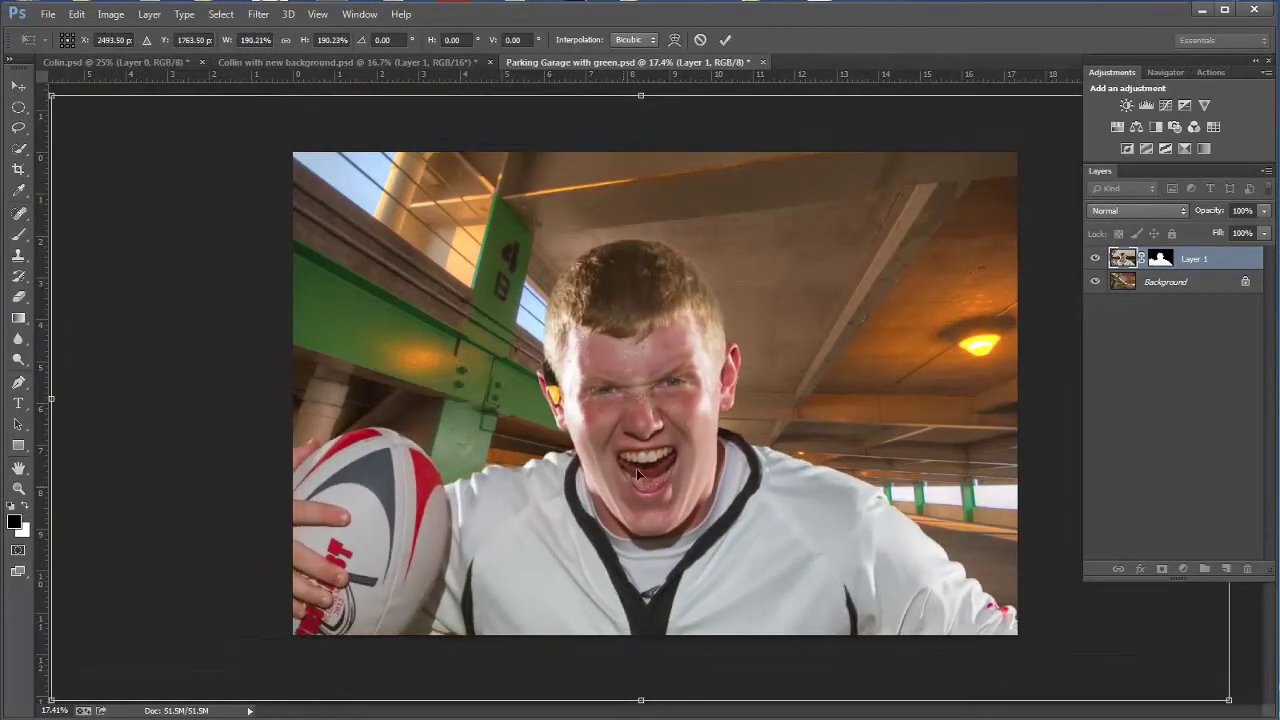
{"action": "left_click_drag", "start_coordinate": [636, 468], "coordinate": [684, 422]}
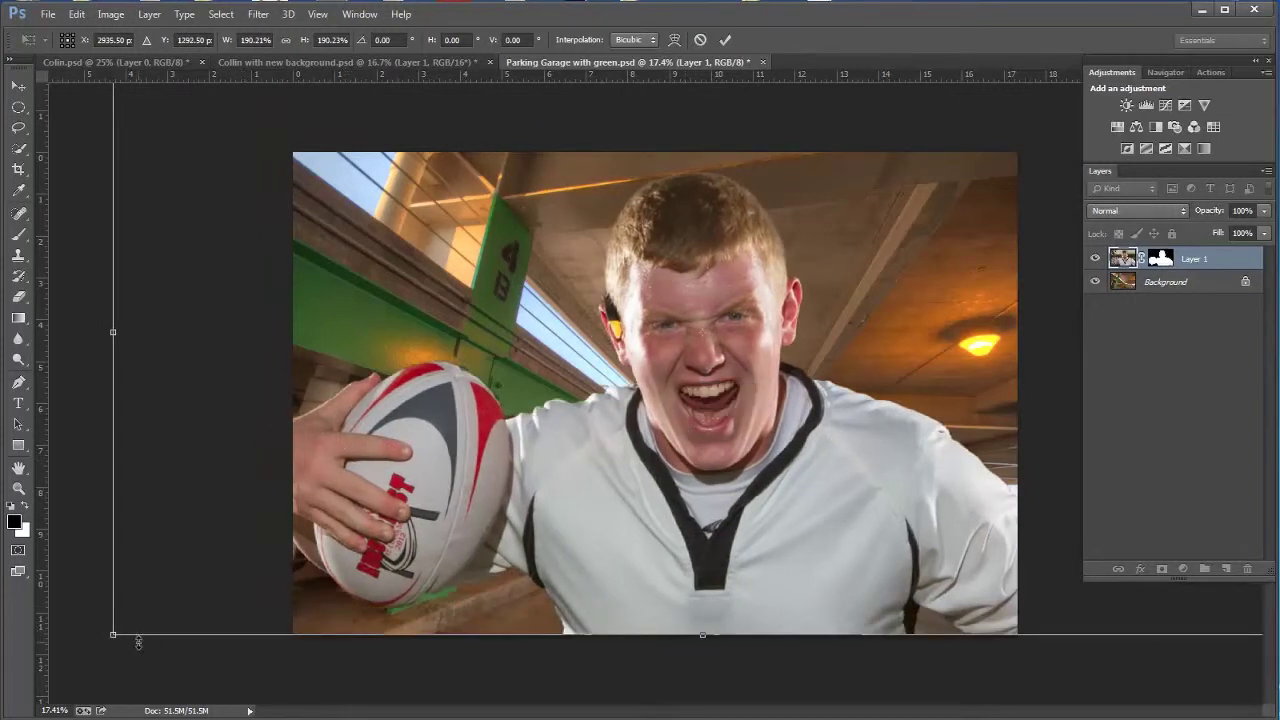
{"action": "left_click_drag", "start_coordinate": [114, 636], "coordinate": [170, 605]}
{"action": "left_click_drag", "start_coordinate": [793, 510], "coordinate": [792, 543]}
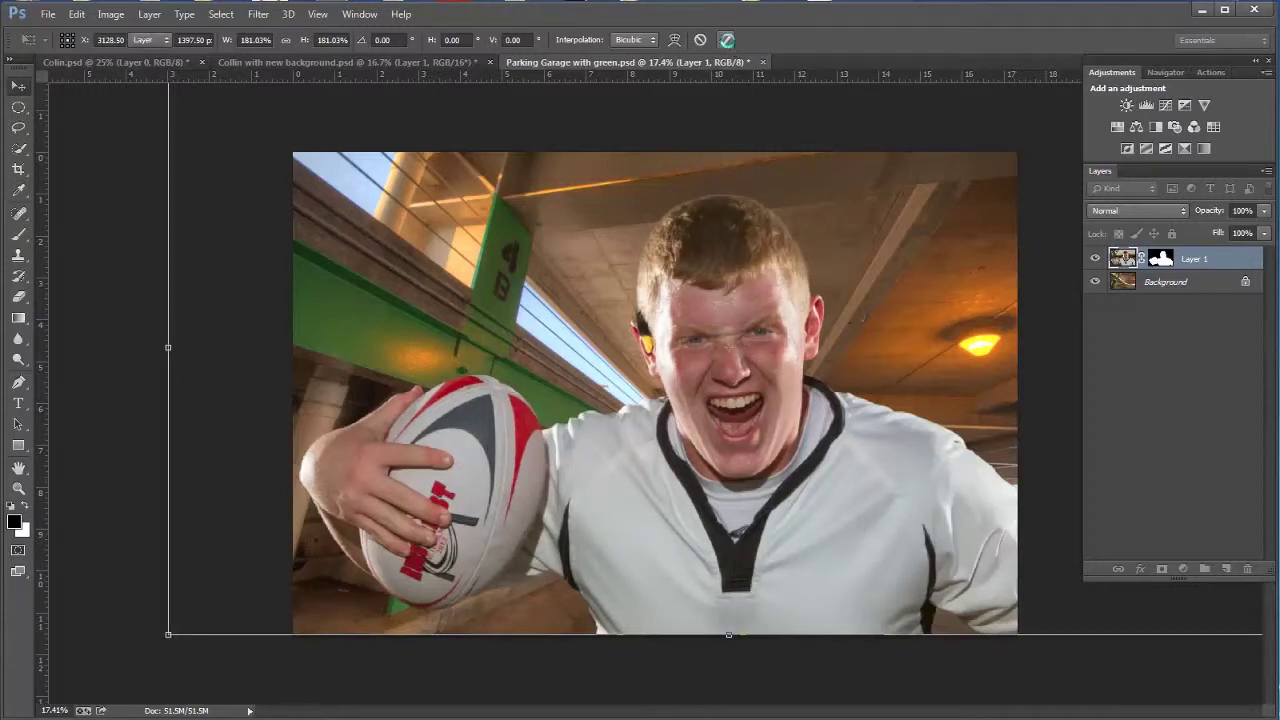
{"action": "left_click", "coordinate": [725, 40]}
{"action": "key", "text": "z"}
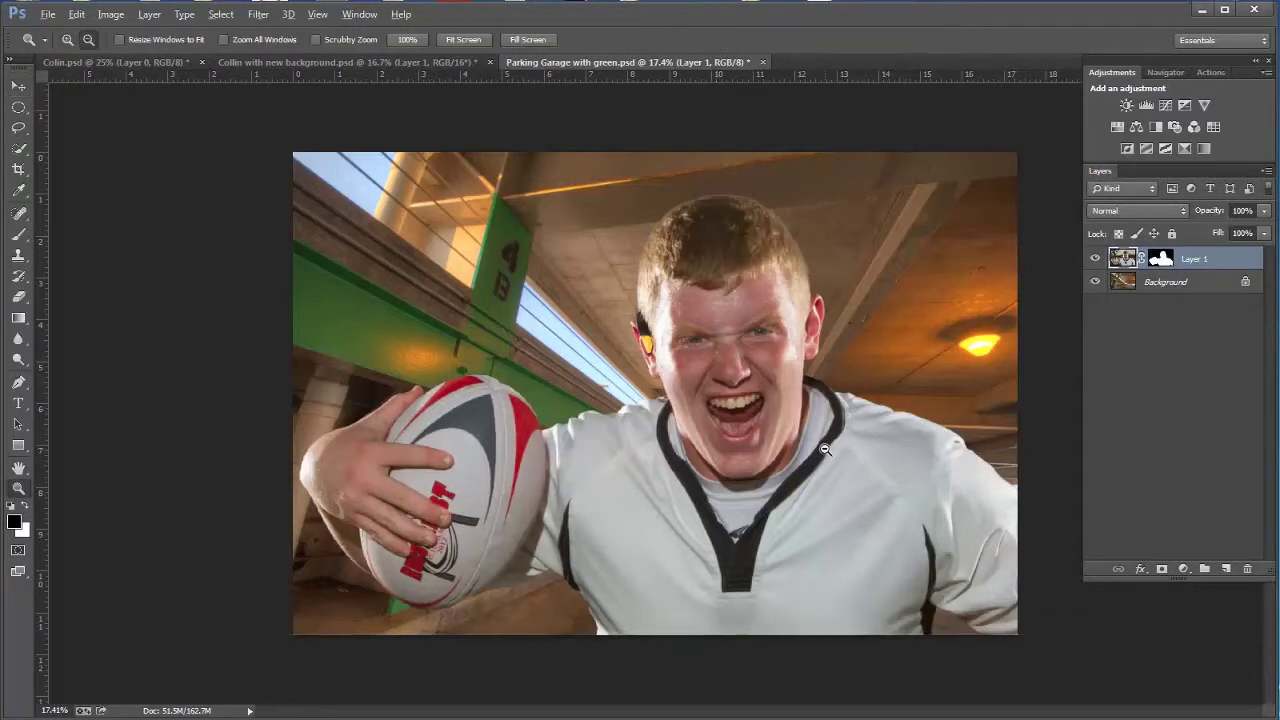
{"action": "left_click", "coordinate": [825, 450], "text": "alt"}
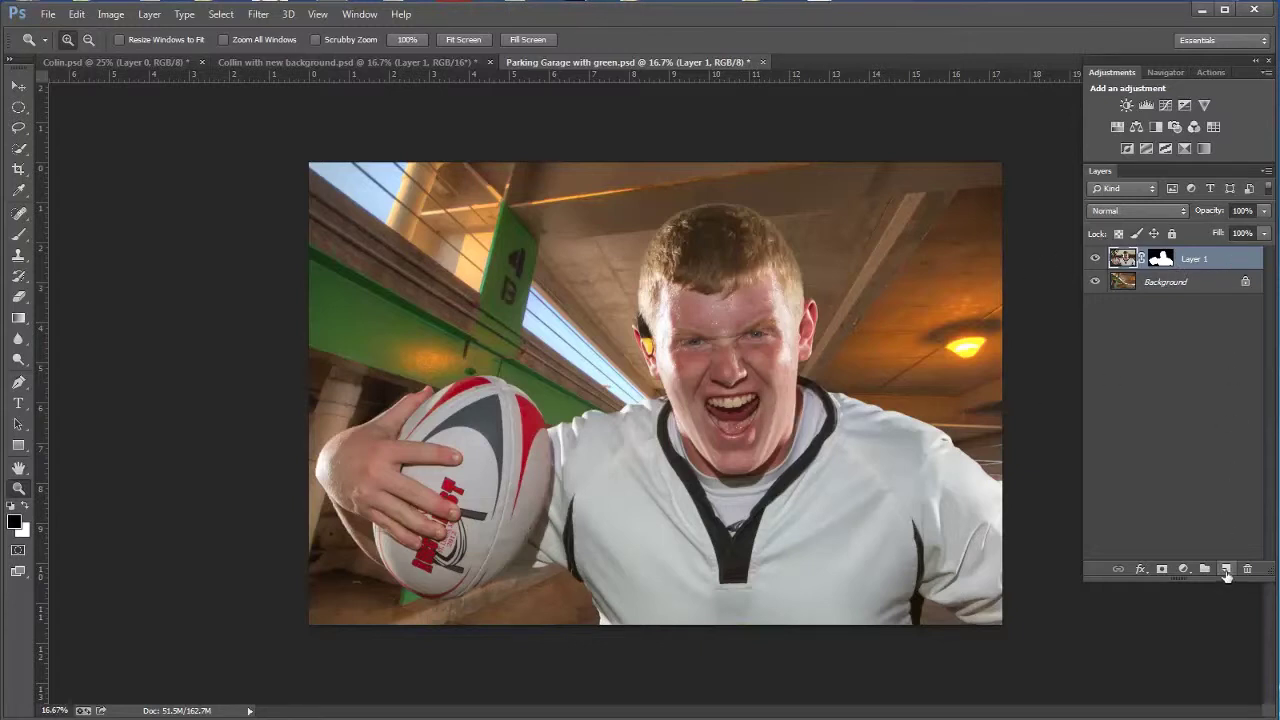
Add Layer 2, fill it with orange sampled from the ceiling, and set it to Soft Light
{"action": "left_click", "coordinate": [1226, 570]}
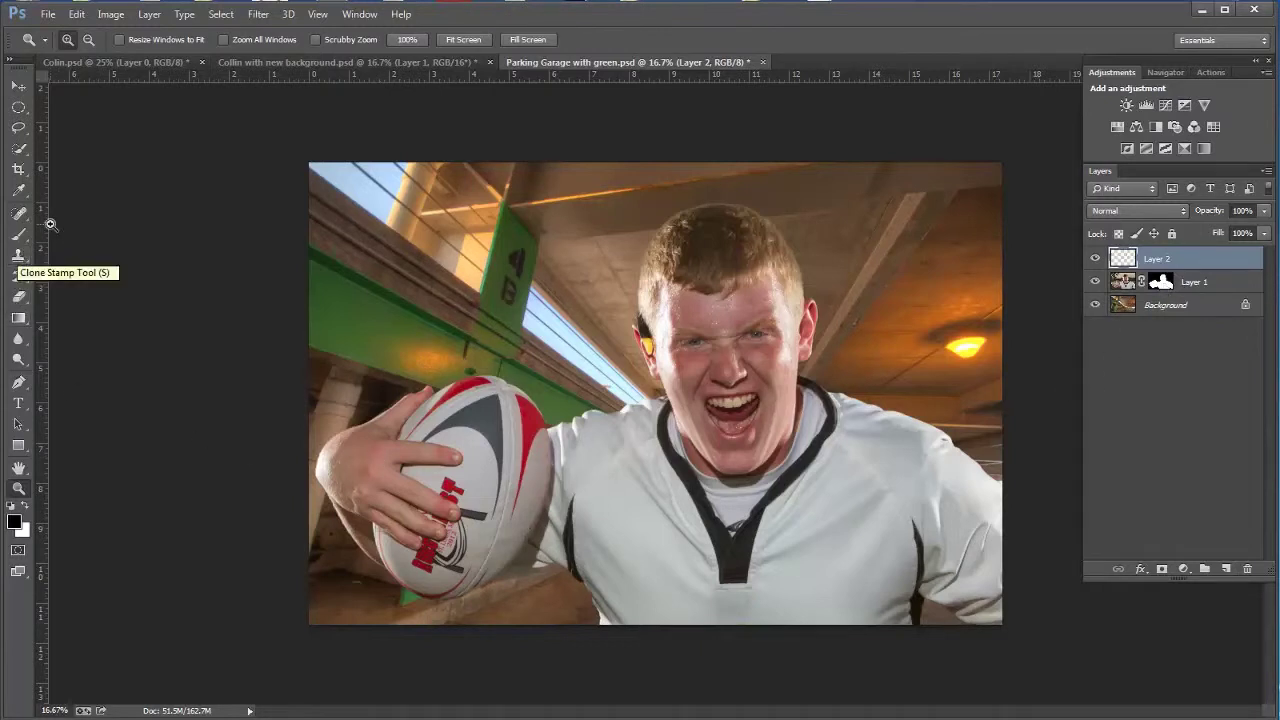
{"action": "left_click", "coordinate": [20, 192]}
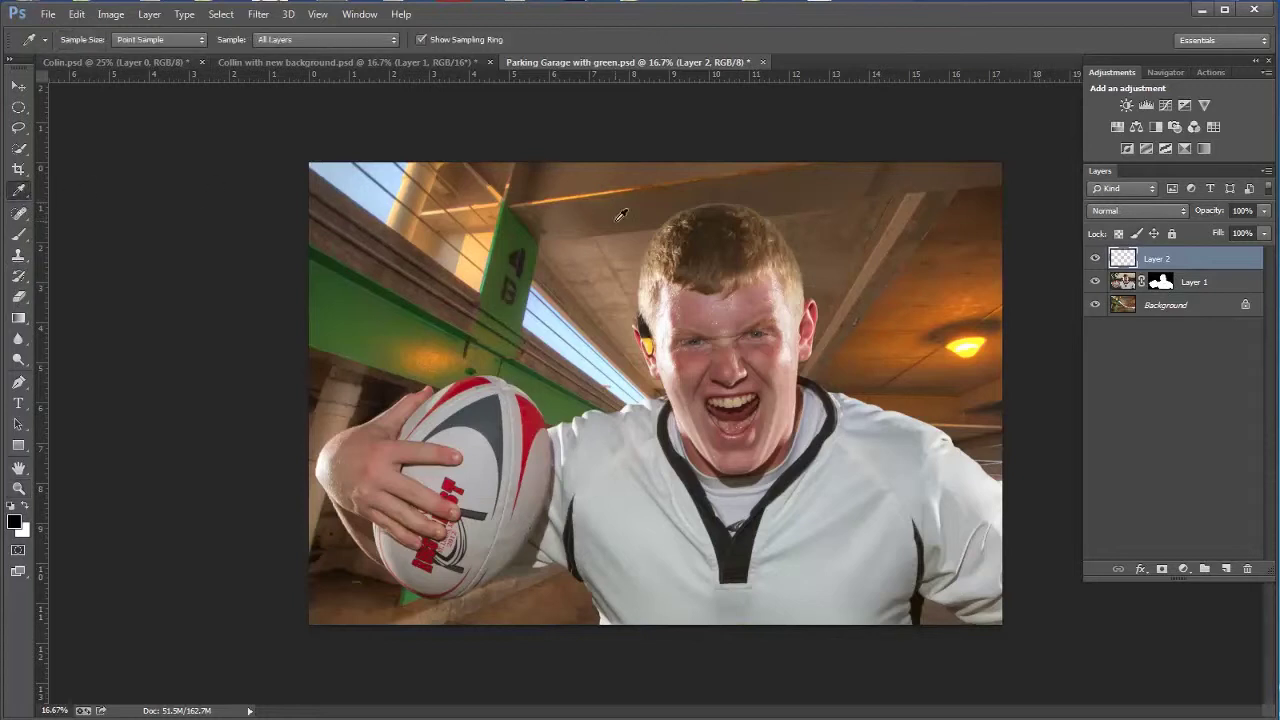
{"action": "left_click", "coordinate": [929, 314]}
{"action": "key", "text": "alt+BackSpace"}
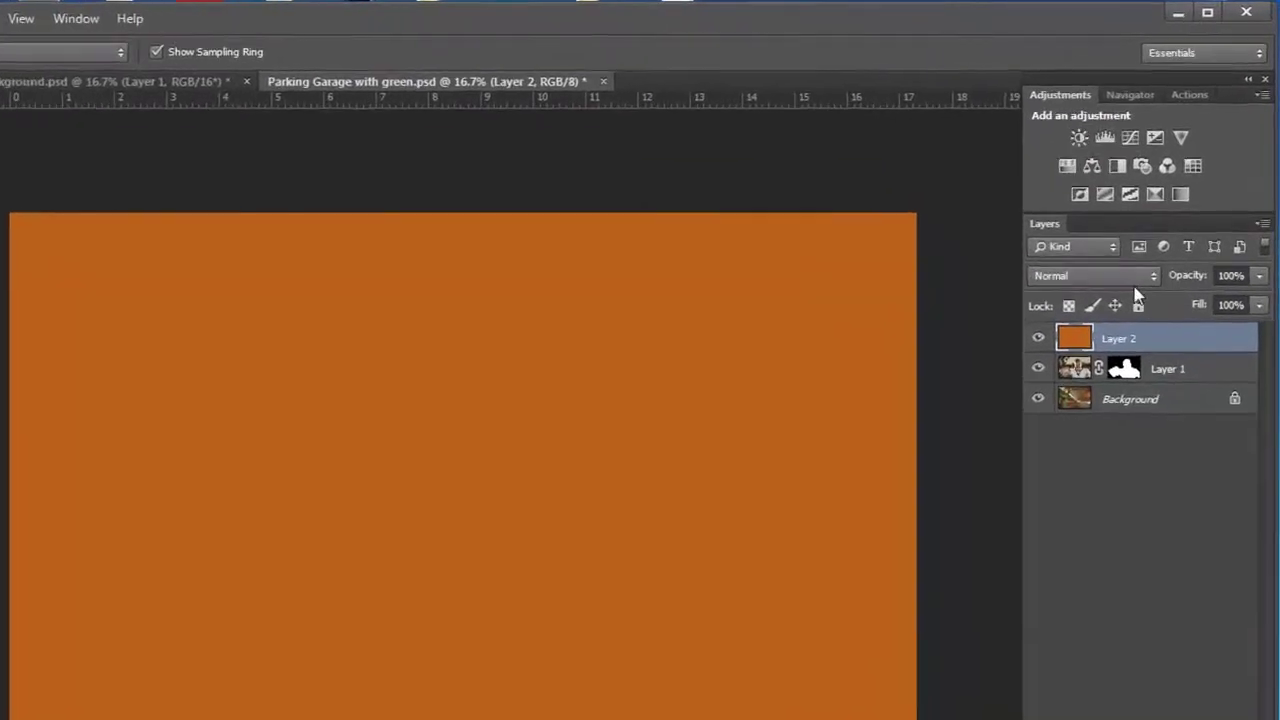
{"action": "left_click", "coordinate": [1125, 296]}
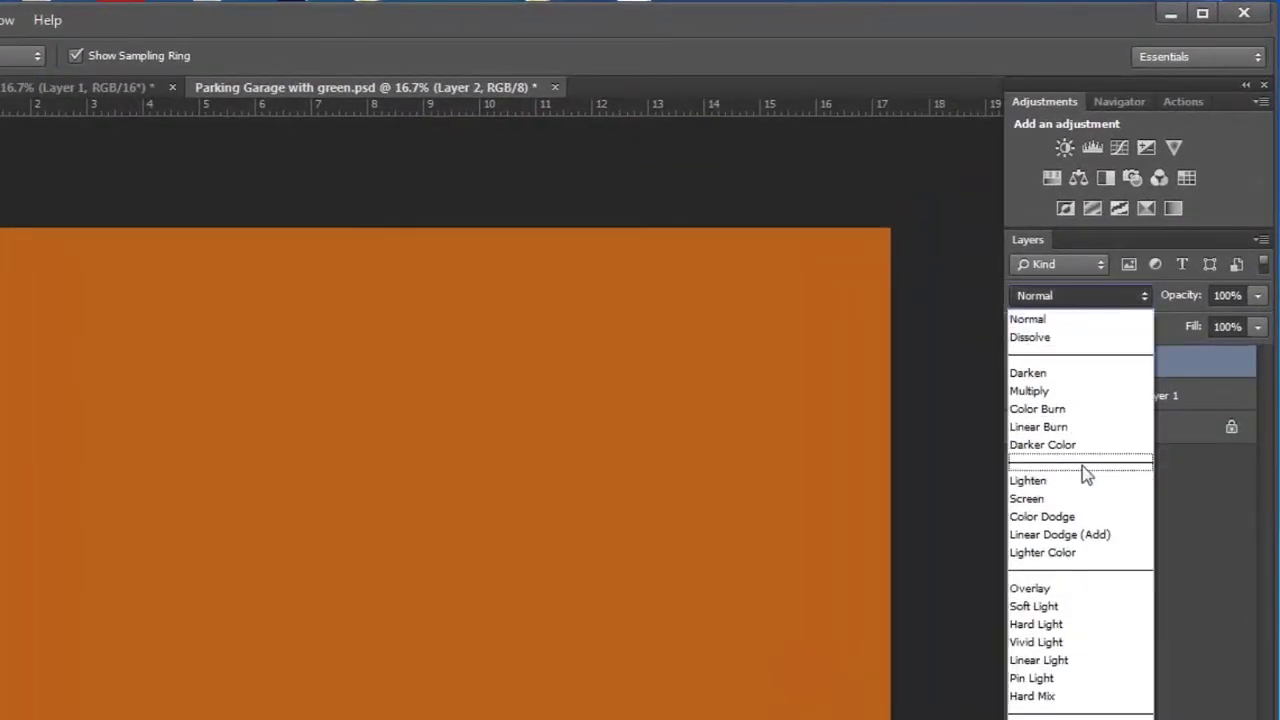
{"action": "left_click", "coordinate": [1080, 607]}
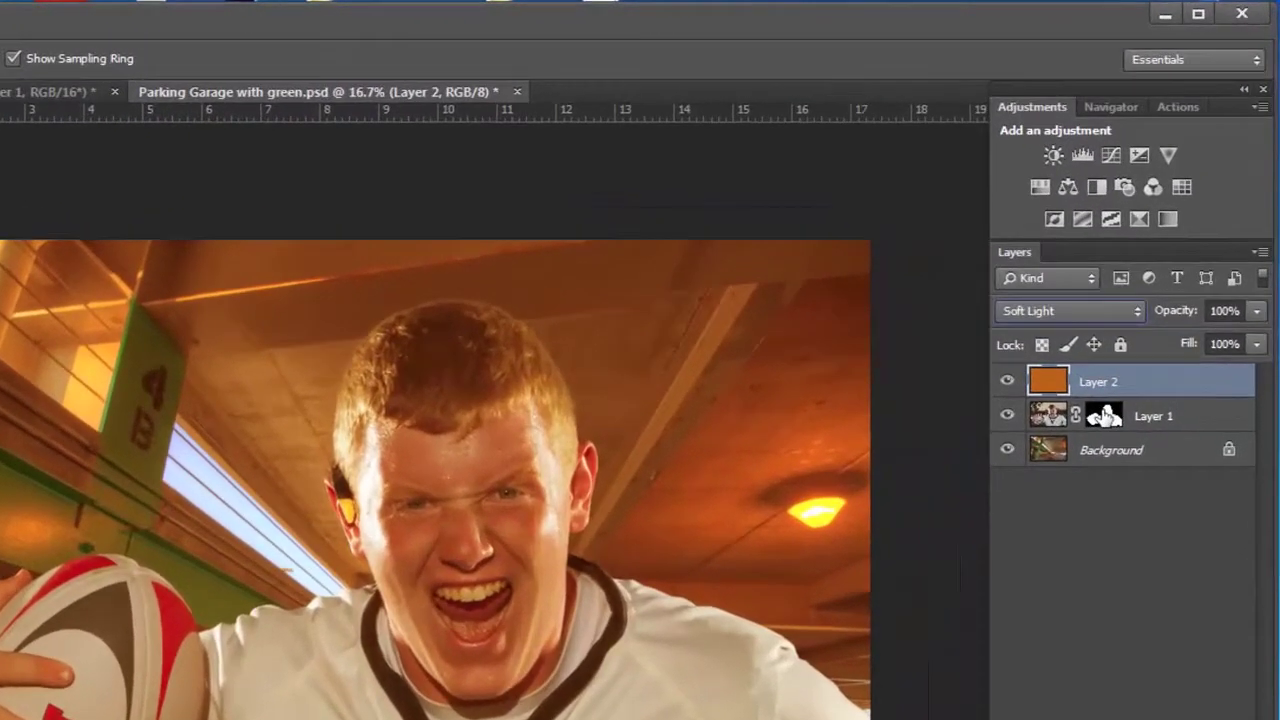
{"action": "left_click", "coordinate": [1160, 281]}
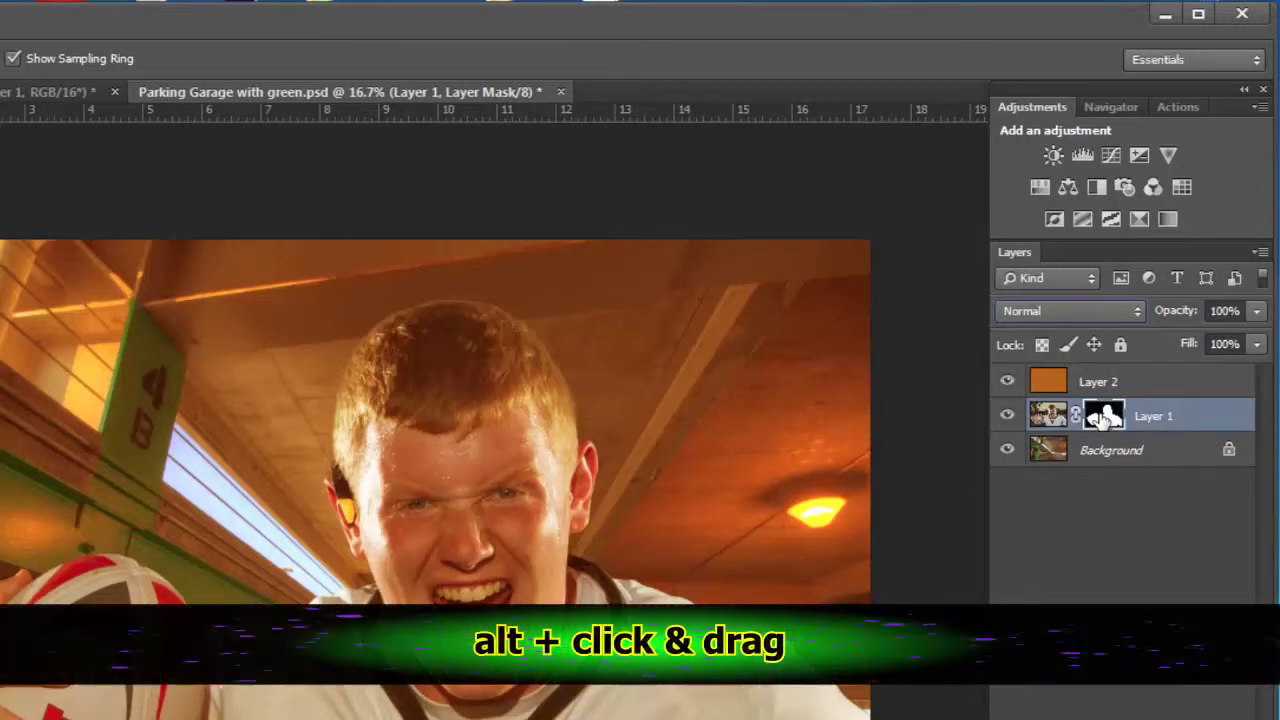
Copy the player's mask onto orange Layer 2 and set its opacity to 39%
{"action": "left_click_drag", "start_coordinate": [1103, 418], "coordinate": [1115, 382]}
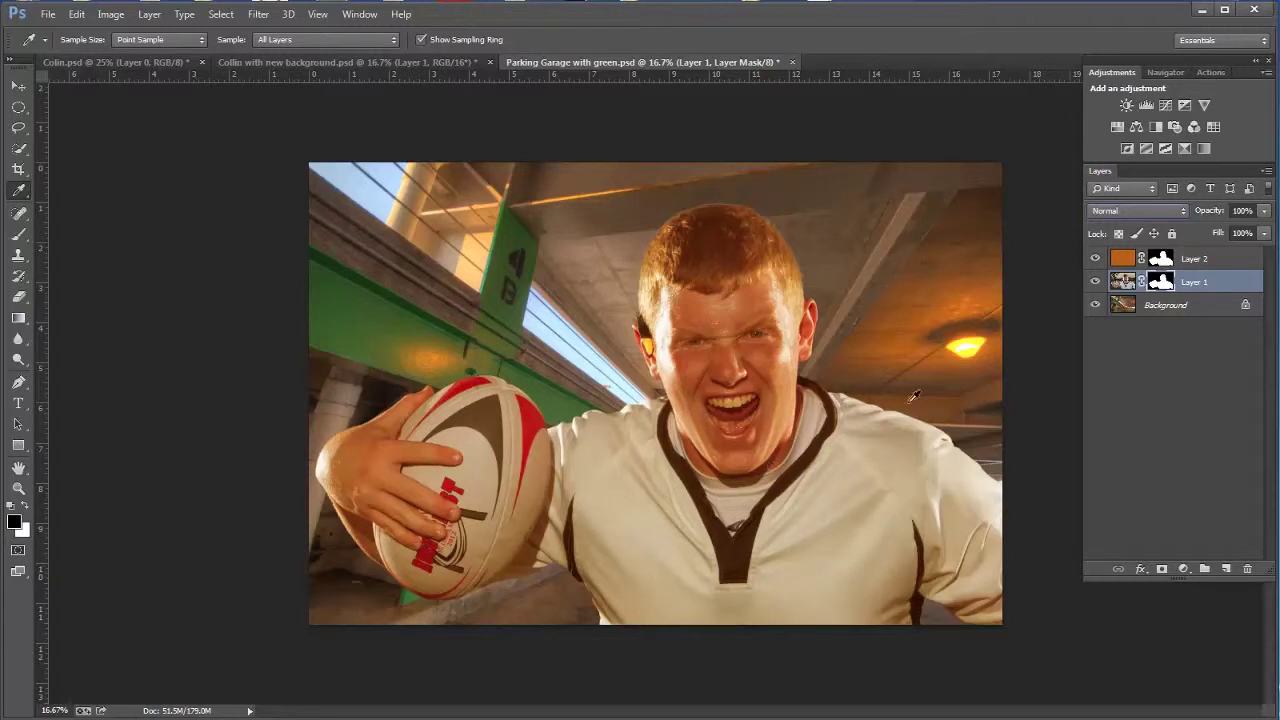
{"action": "left_click", "coordinate": [1208, 258]}
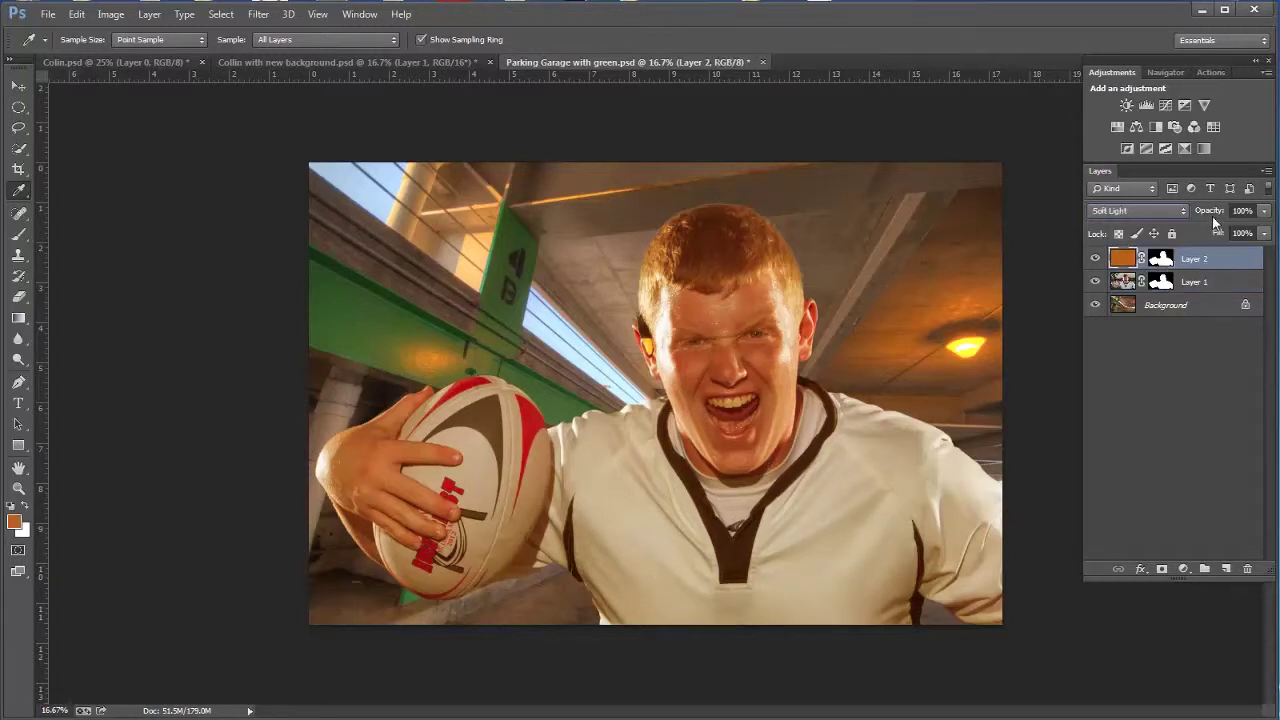
{"action": "left_click_drag", "start_coordinate": [1210, 215], "coordinate": [1046, 220]}
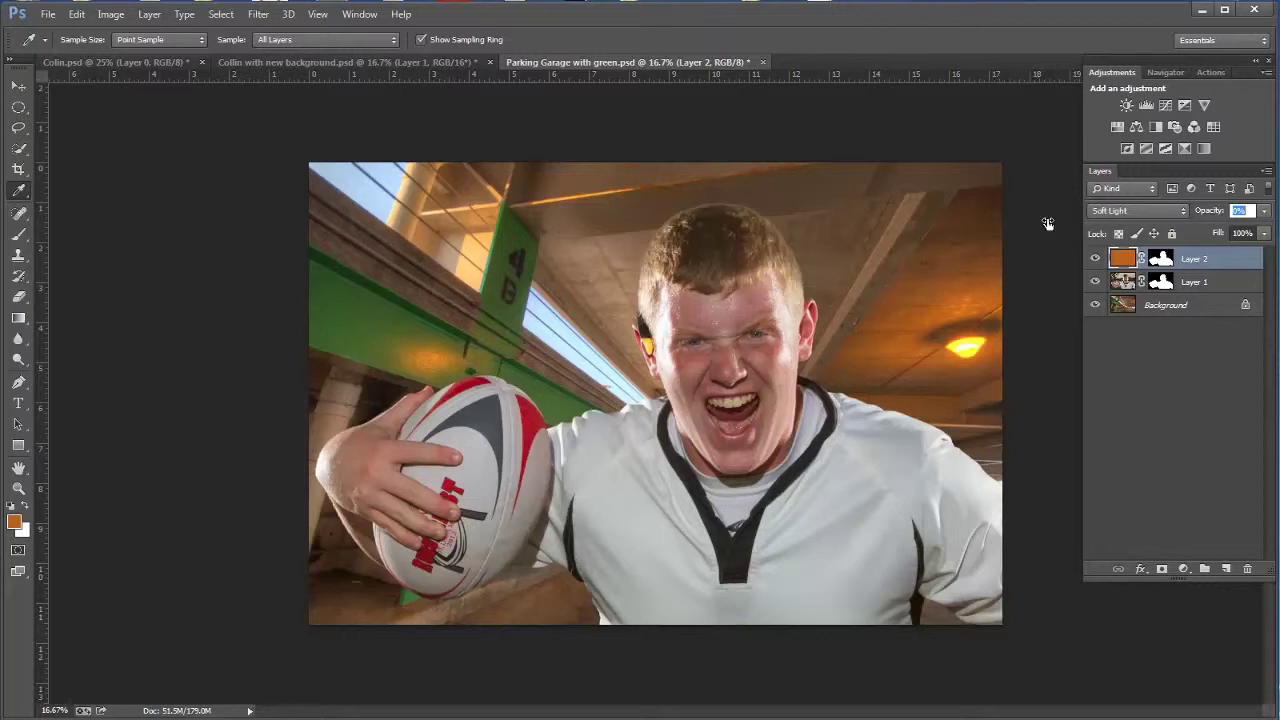
{"action": "left_click_drag", "start_coordinate": [1048, 223], "coordinate": [1063, 224]}
{"action": "left_click_drag", "start_coordinate": [1069, 224], "coordinate": [1076, 223]}
{"action": "key", "text": "Return"}
{"action": "left_click_drag", "start_coordinate": [1205, 215], "coordinate": [1202, 216]}
{"action": "left_click_drag", "start_coordinate": [1203, 216], "coordinate": [1206, 216]}
{"action": "left_click", "coordinate": [20, 87]}
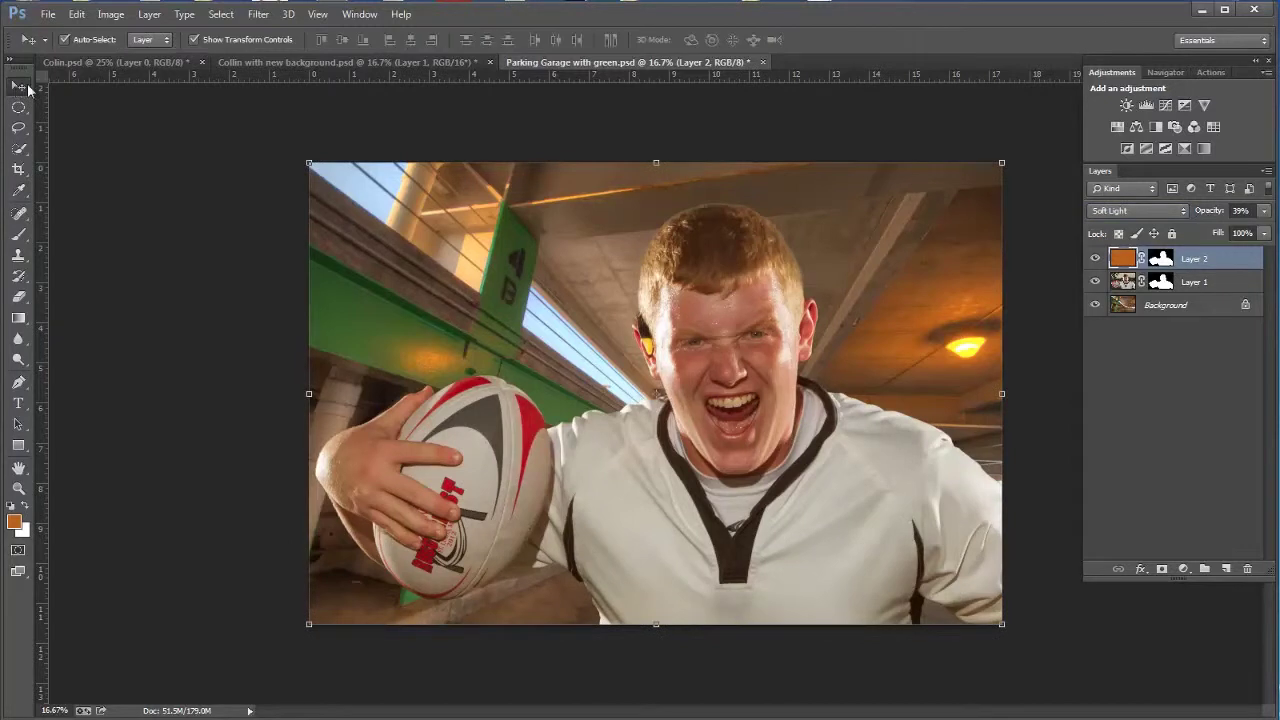
{"action": "left_click", "coordinate": [1058, 606]}
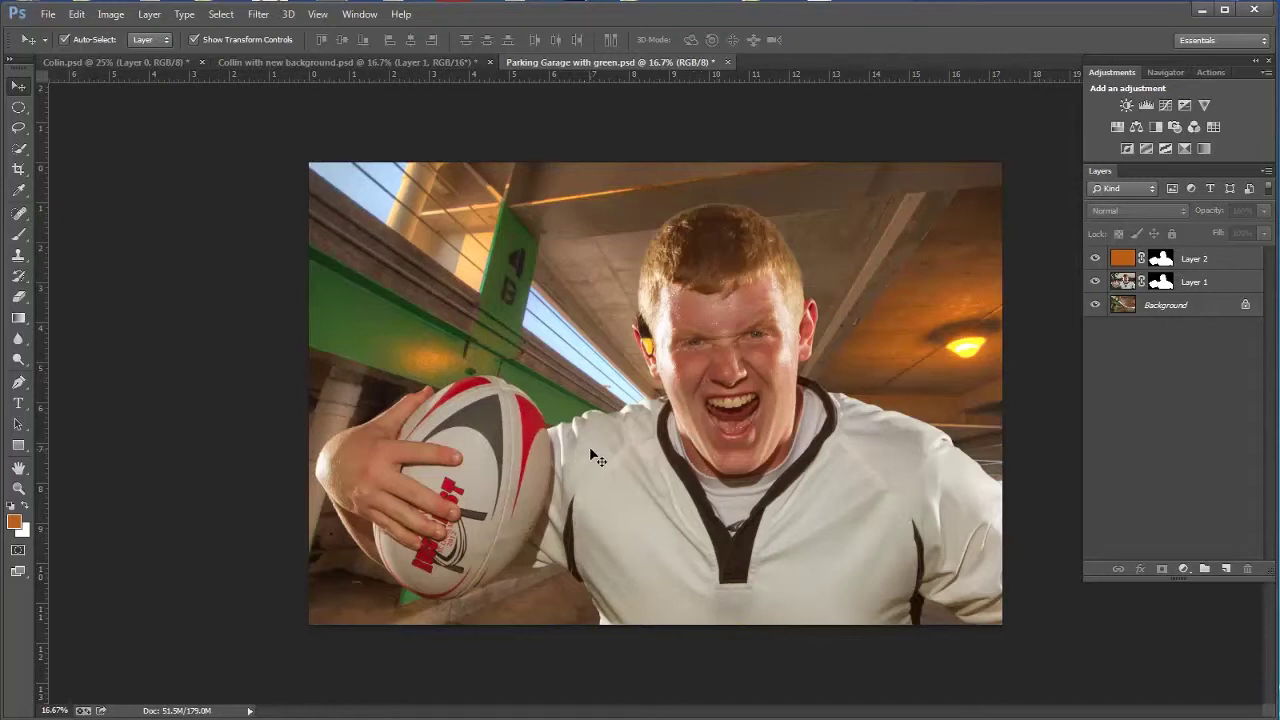
{"action": "key", "text": "z"}
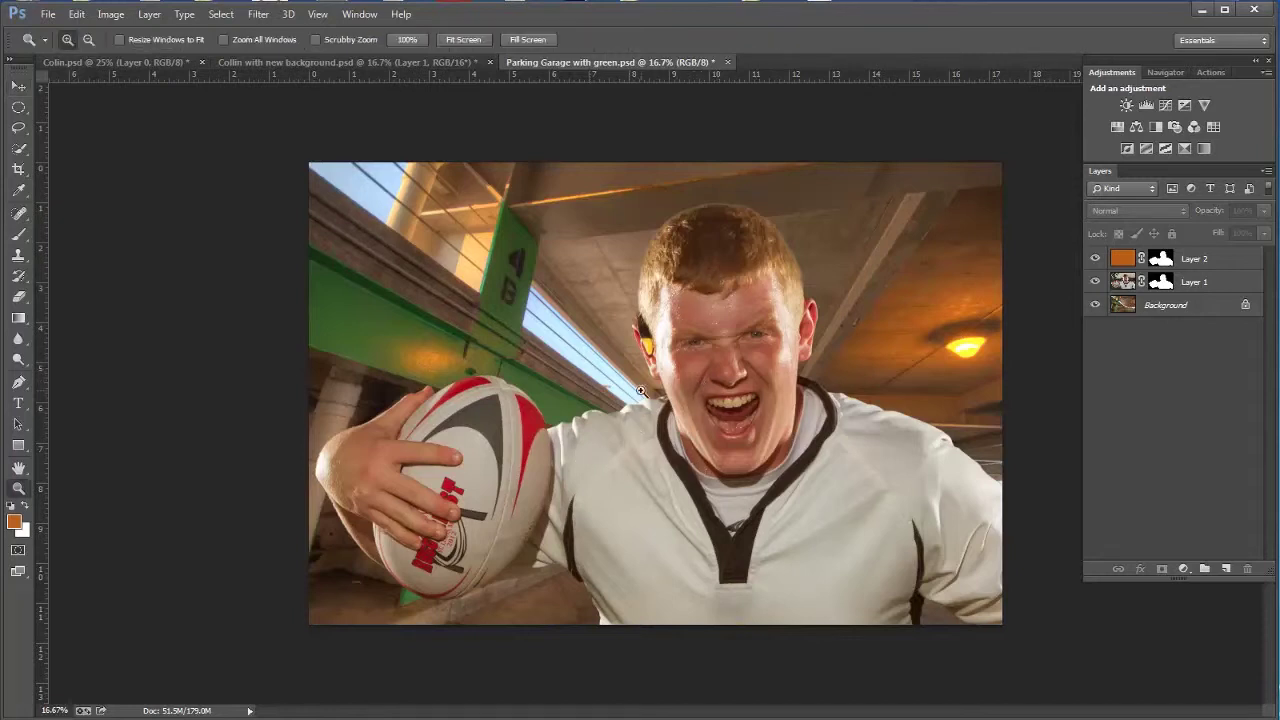
{"action": "left_click", "coordinate": [661, 300]}
{"action": "left_click", "coordinate": [660, 335]}
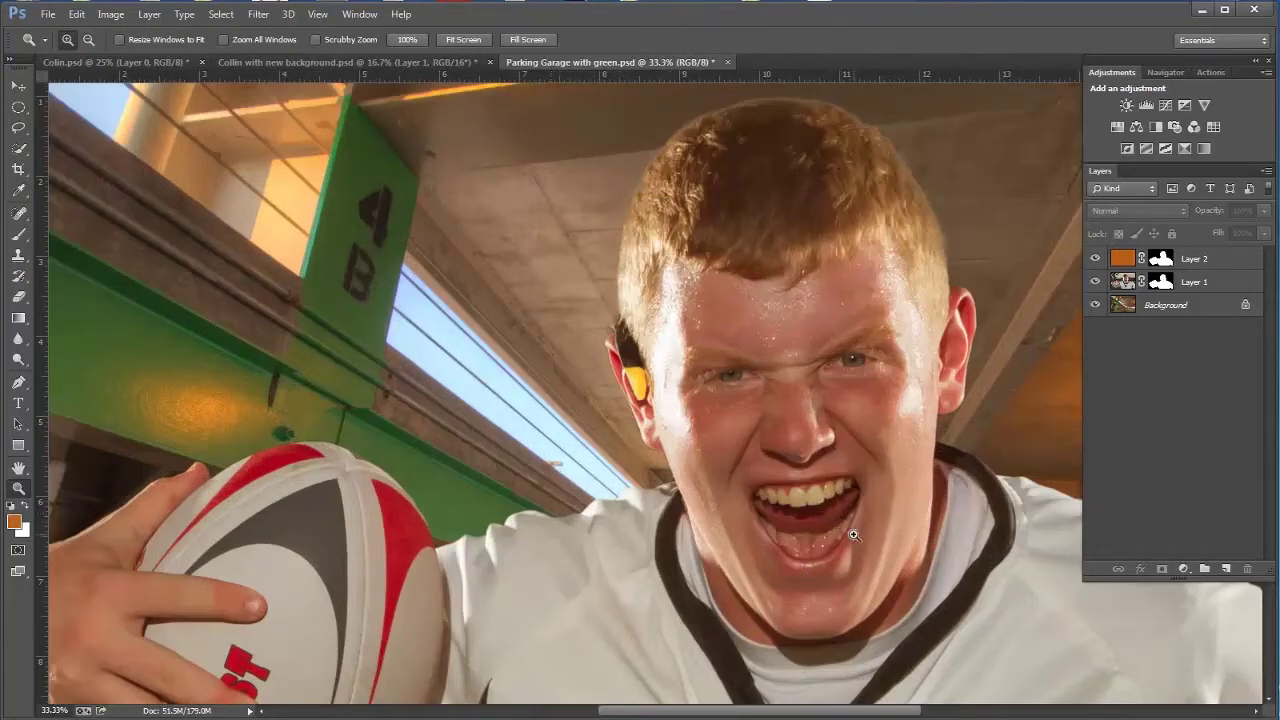
{"action": "left_click_drag", "start_coordinate": [864, 547], "coordinate": [712, 473]}
{"action": "left_click_drag", "start_coordinate": [583, 612], "coordinate": [688, 428]}
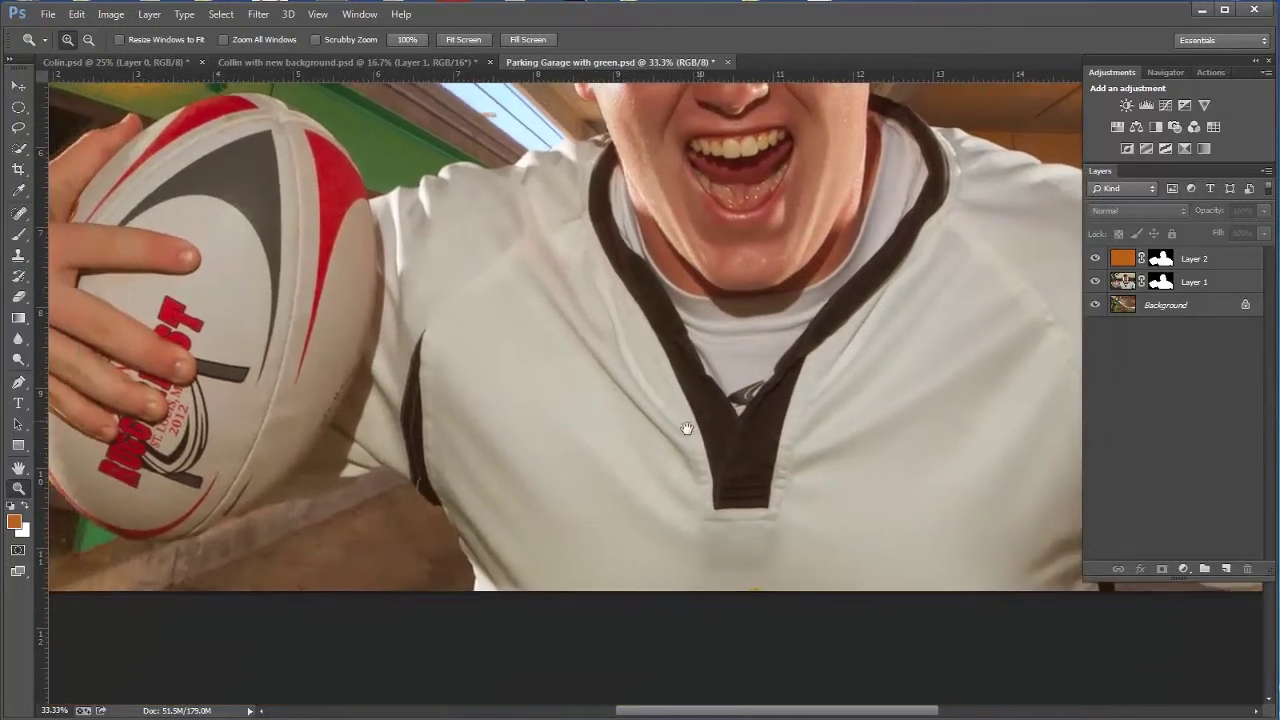
{"action": "left_click_drag", "start_coordinate": [553, 401], "coordinate": [784, 537]}
{"action": "left_click_drag", "start_coordinate": [460, 473], "coordinate": [386, 544]}
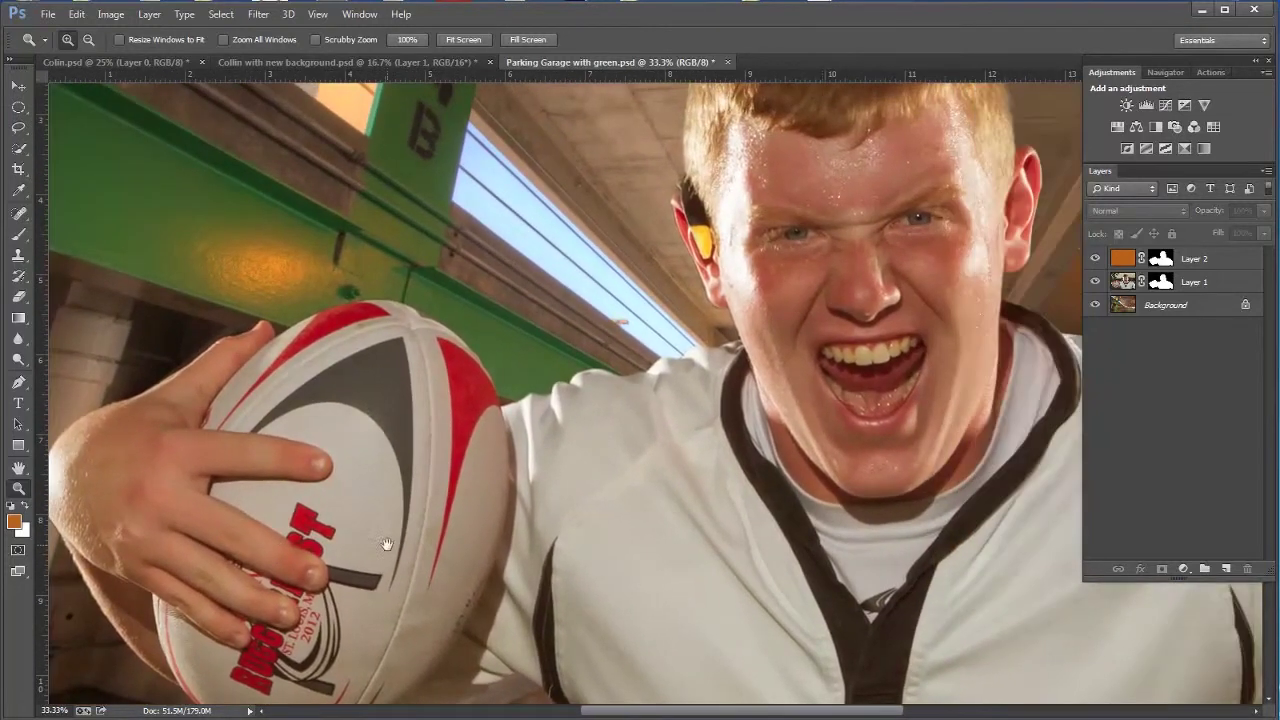
{"action": "left_click_drag", "start_coordinate": [823, 529], "coordinate": [689, 508]}
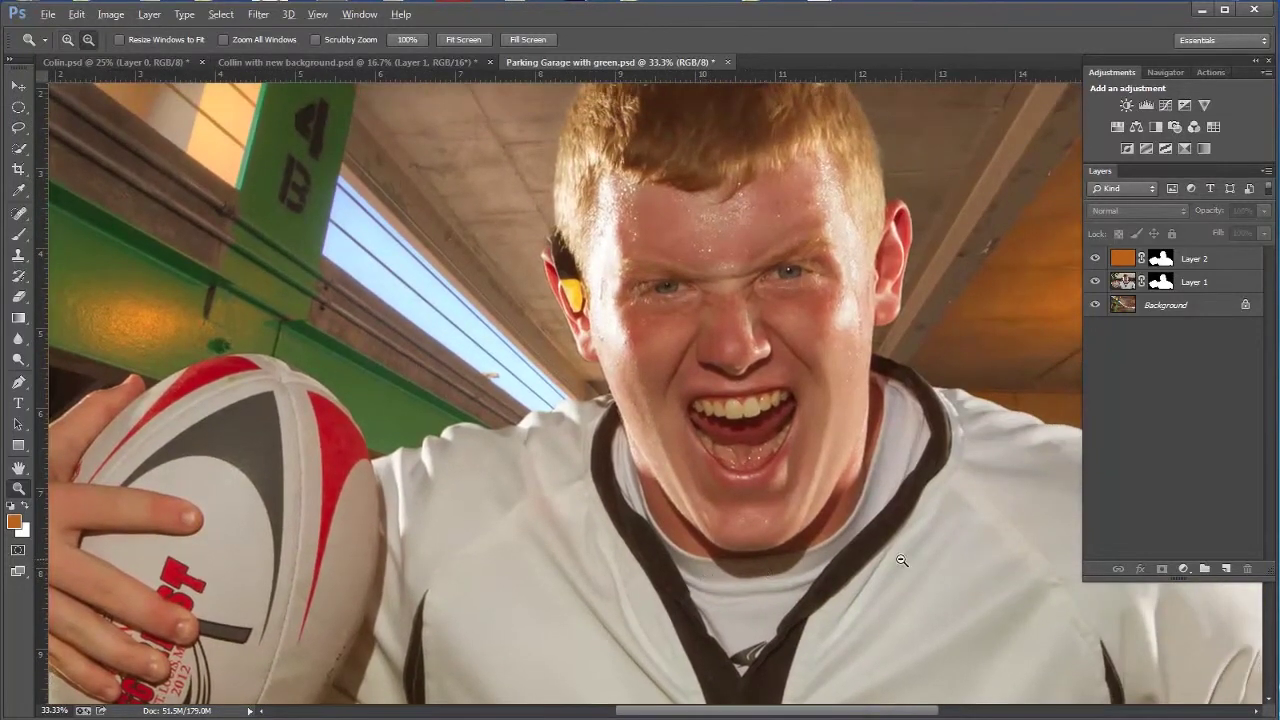
{"action": "left_click", "coordinate": [828, 510], "text": "alt"}
{"action": "left_click", "coordinate": [760, 528], "text": "alt"}
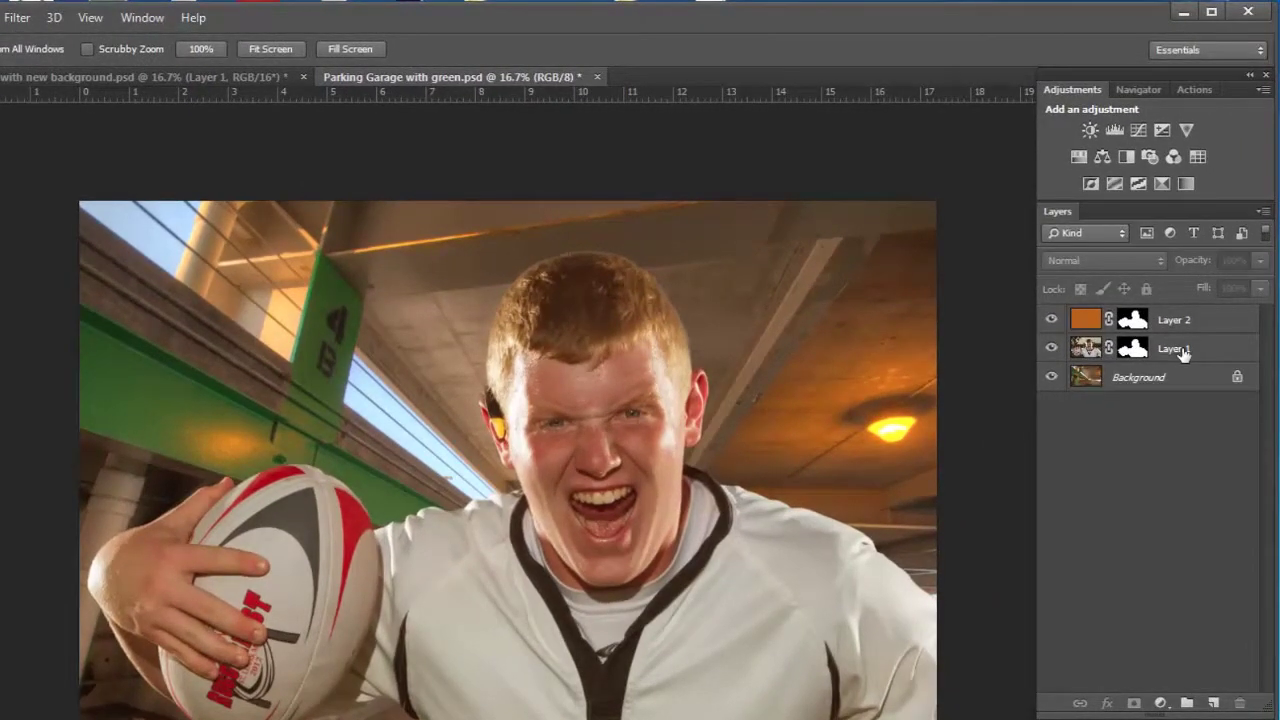
{"action": "left_click", "coordinate": [1182, 354]}
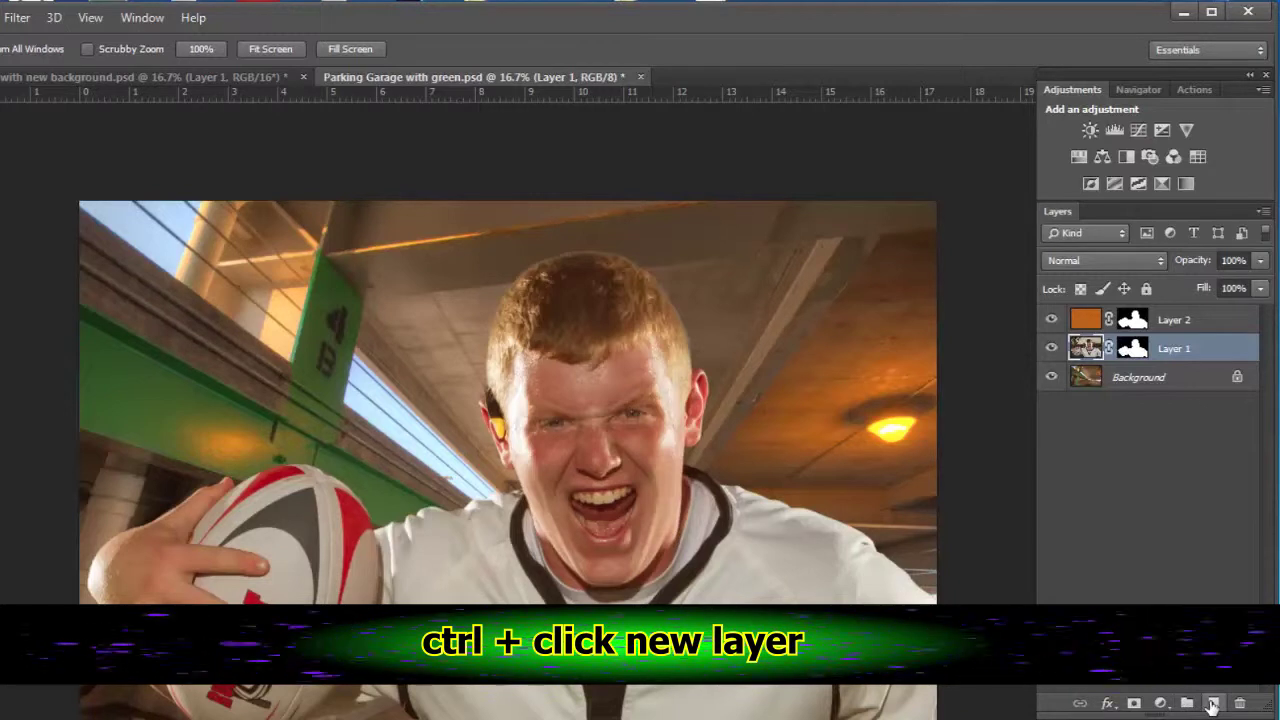
Add empty Layer 3 below the player and set a 1200 px brush to 9% flow, 34% opacity
{"action": "left_click", "coordinate": [1212, 704], "text": "ctrl"}
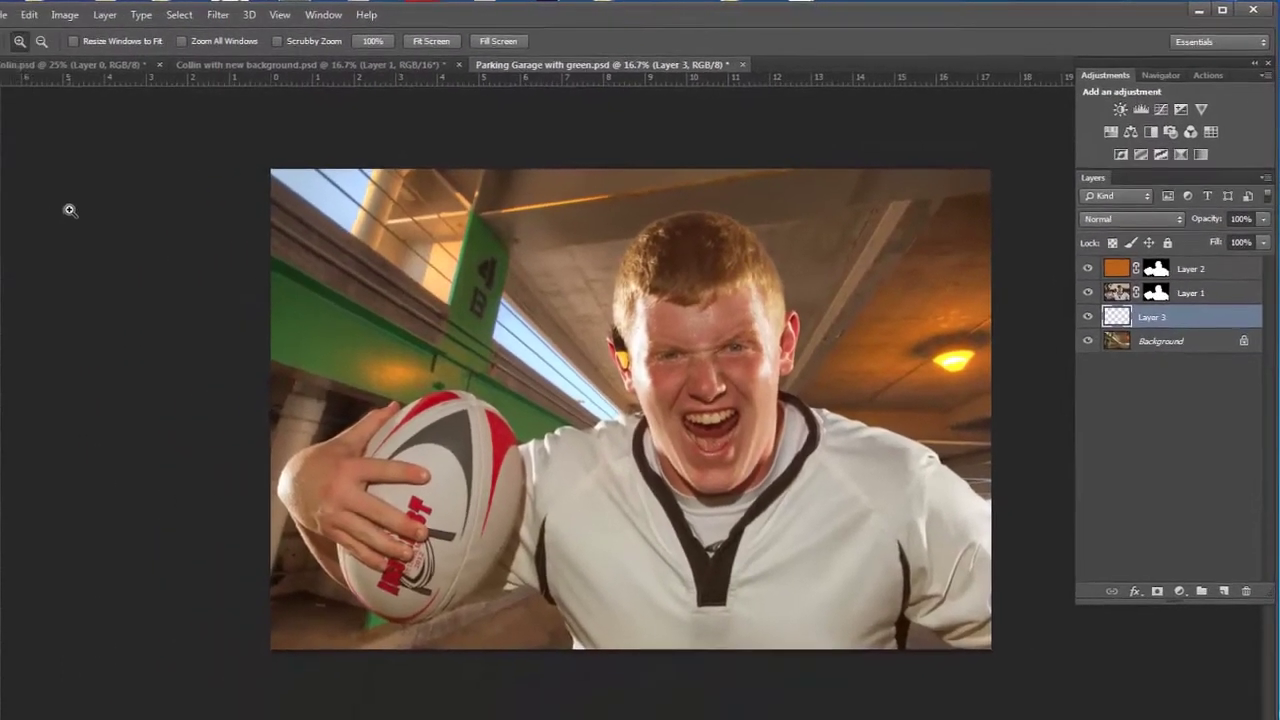
{"action": "key", "text": "b"}
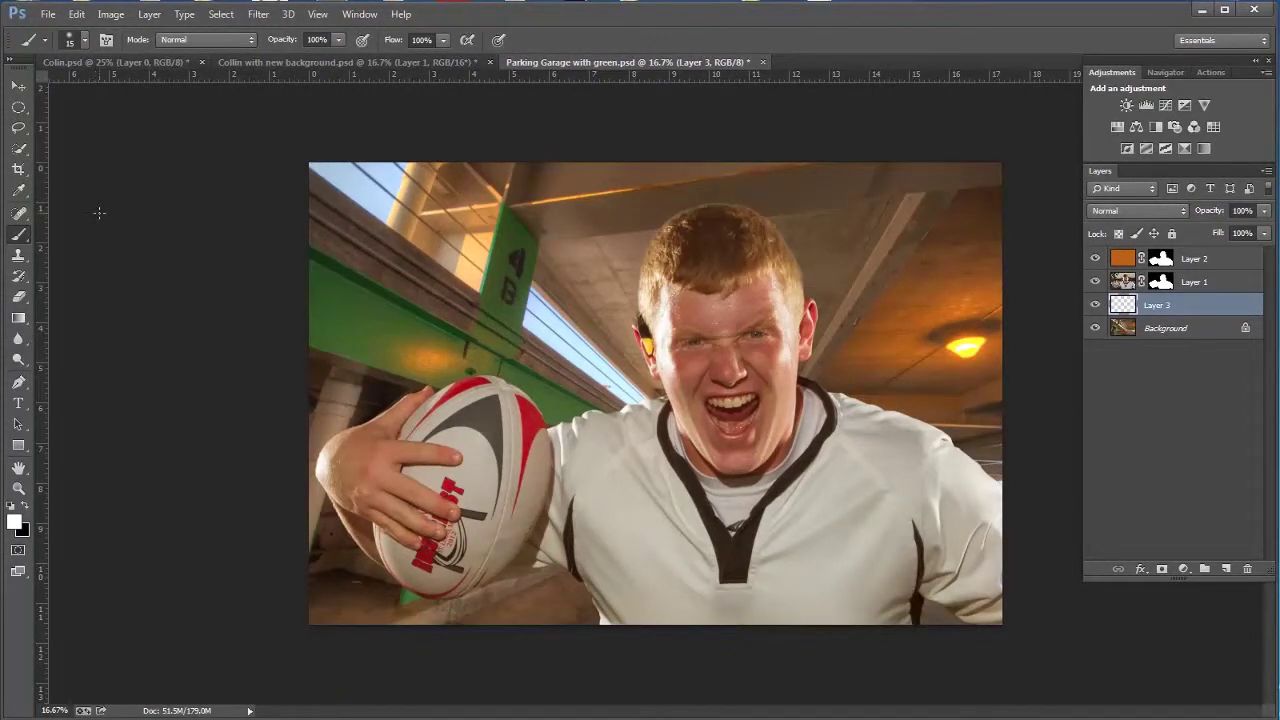
{"action": "key", "text": "bracketright"}
{"action": "key", "text": "bracketright"}
{"action": "key", "text": "bracketright"}
{"action": "key", "text": "bracketright"}
{"action": "key", "text": "bracketright"}
{"action": "key", "text": "bracketright"}
{"action": "key", "text": "bracketright"}
{"action": "key", "text": "bracketright"}
{"action": "key", "text": "bracketright"}
{"action": "key", "text": "bracketright"}
{"action": "key", "text": "bracketright"}
{"action": "key", "text": "bracketright"}
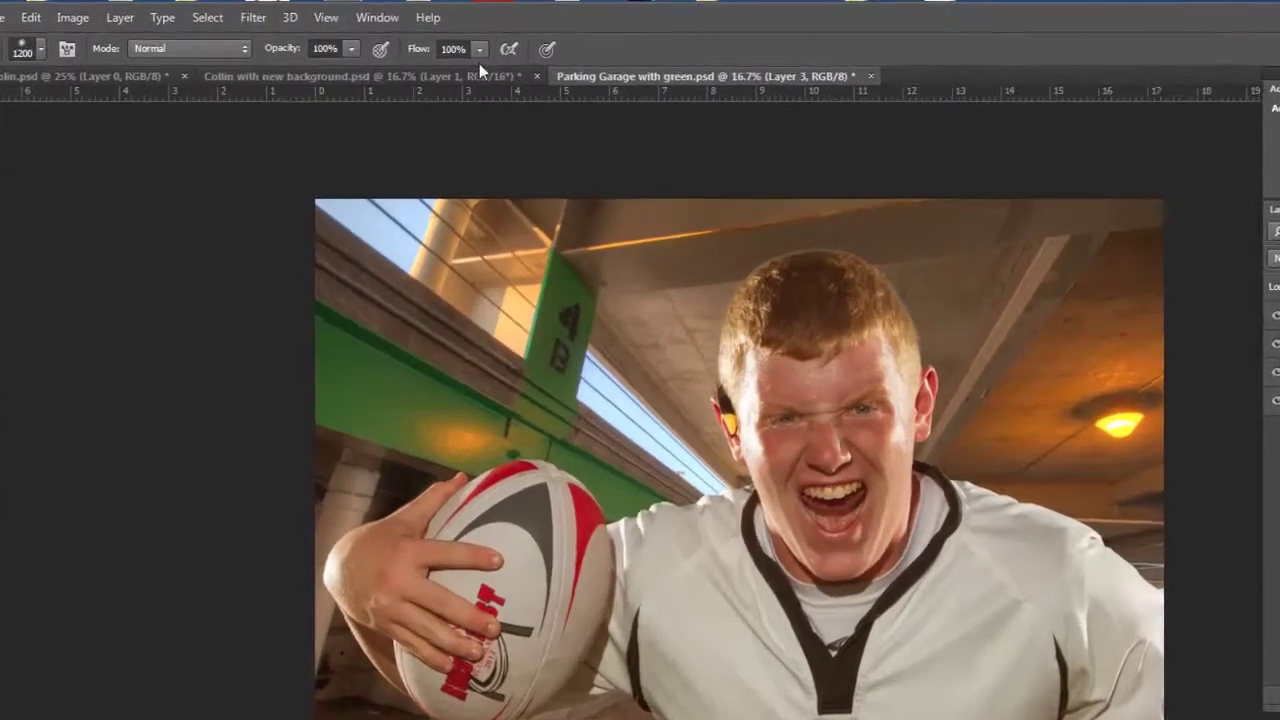
{"action": "left_click", "coordinate": [442, 40]}
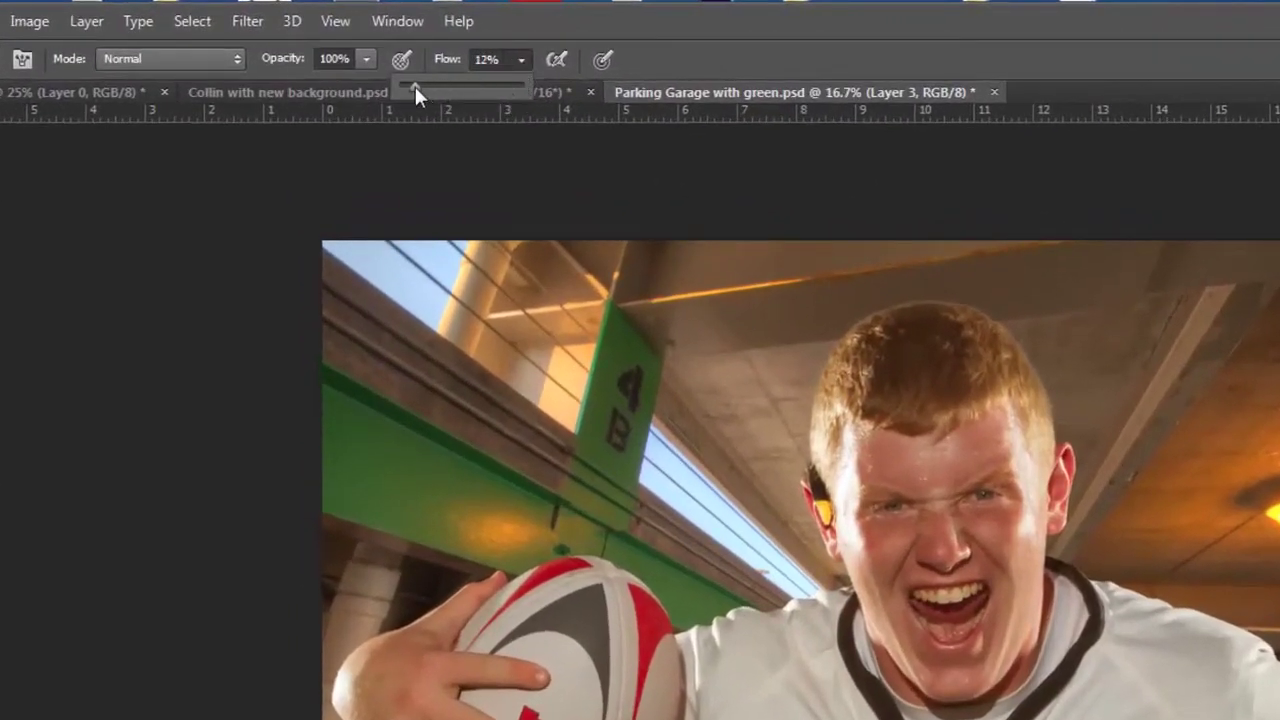
{"action": "left_click_drag", "start_coordinate": [415, 86], "coordinate": [411, 86]}
{"action": "left_click", "coordinate": [367, 59]}
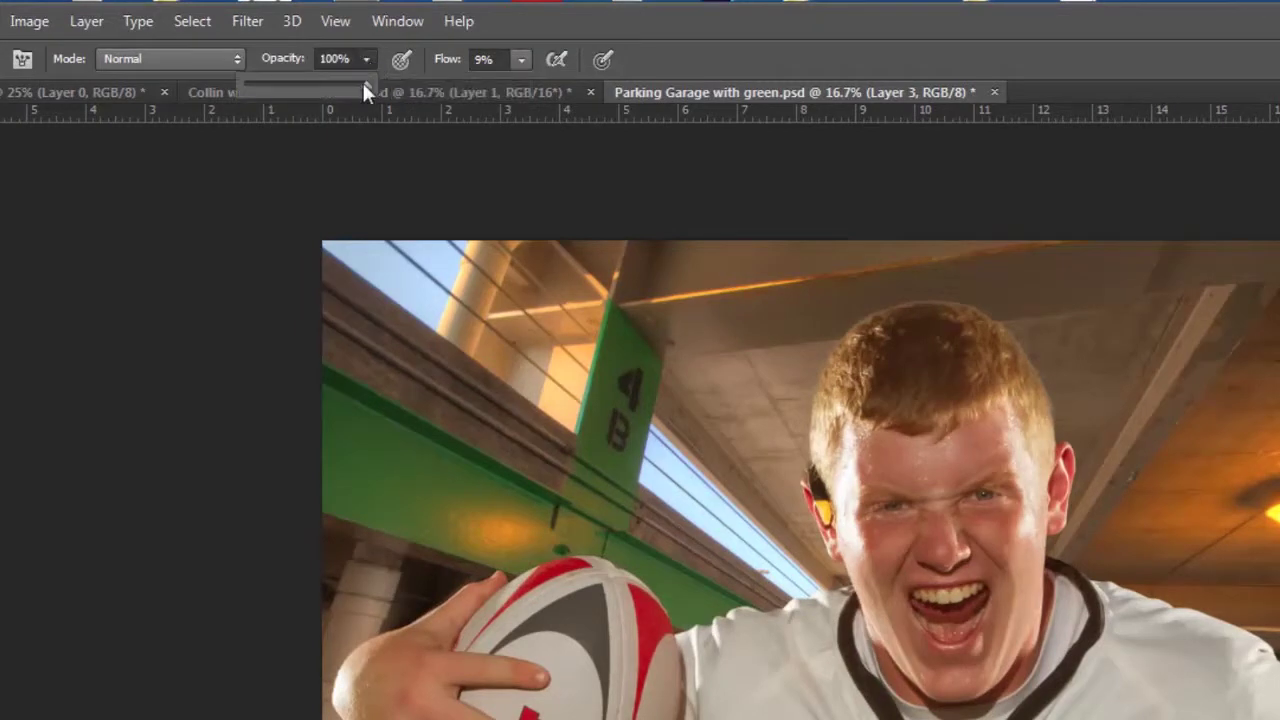
{"action": "left_click_drag", "start_coordinate": [279, 83], "coordinate": [287, 86]}
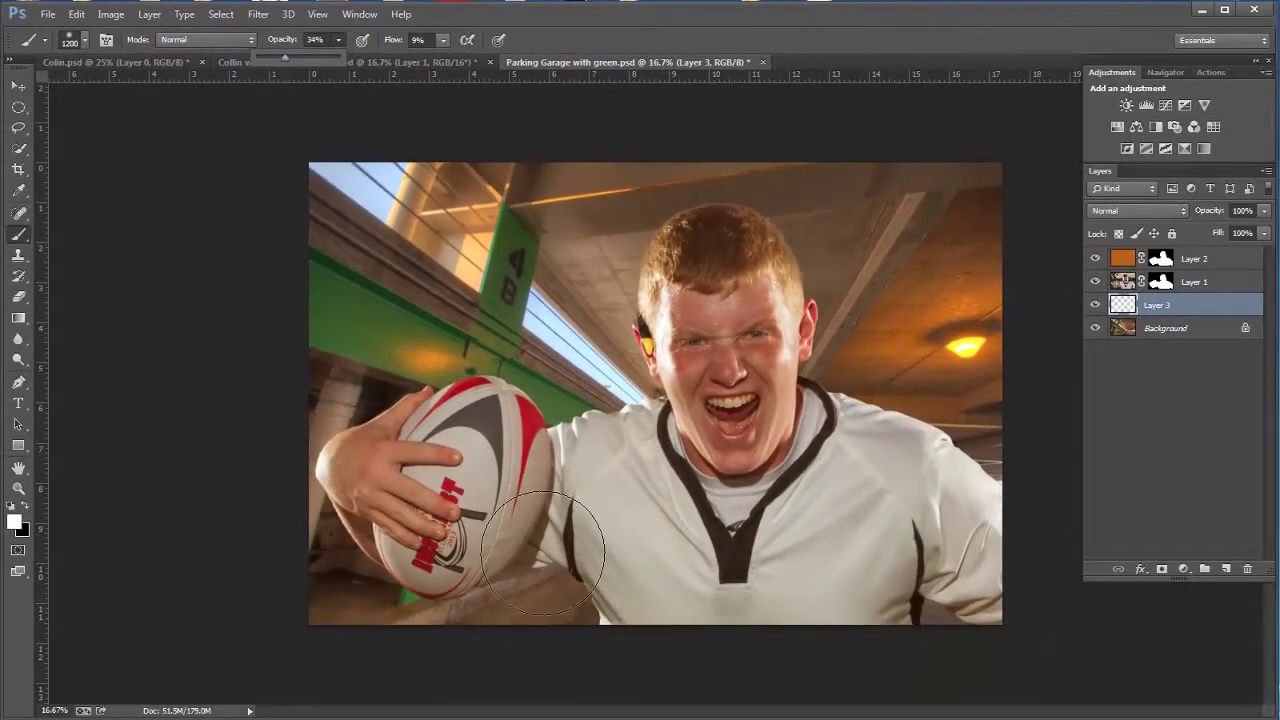
Paint a faint white haze on Layer 3 behind the player's collar
{"action": "left_click", "coordinate": [543, 552]}
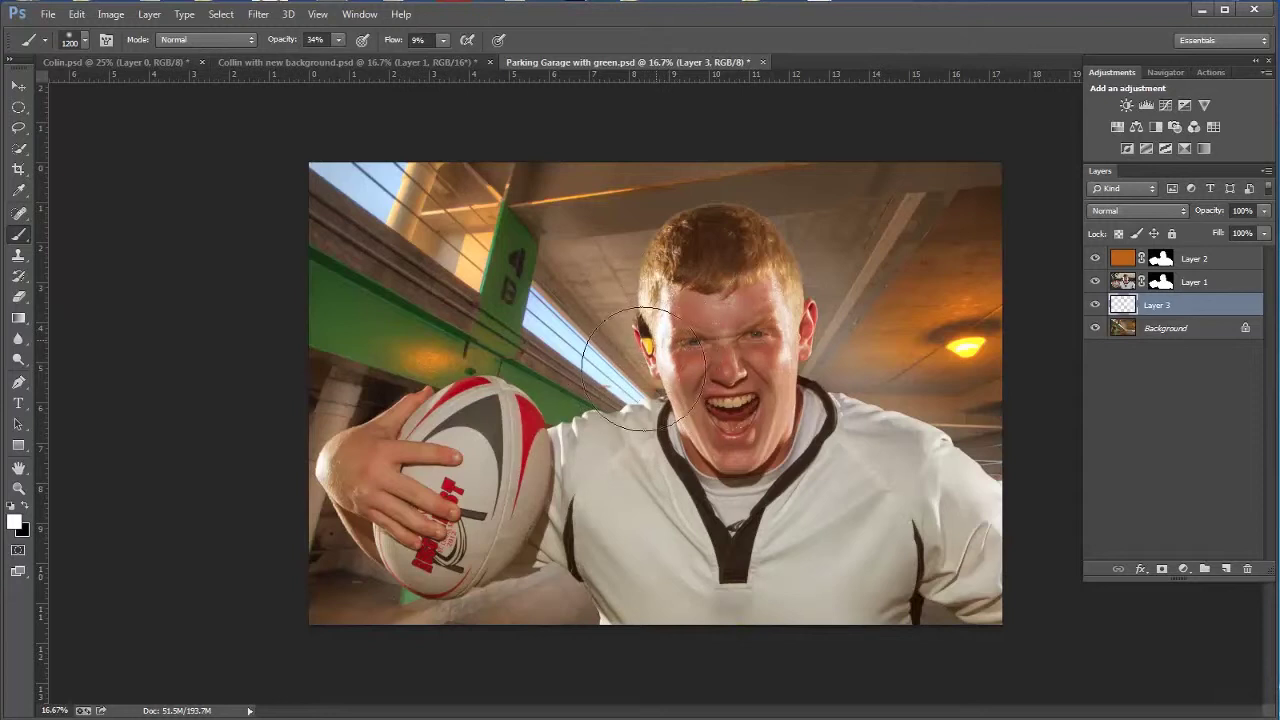
{"action": "mouse_move", "coordinate": [638, 360]}
{"action": "left_mouse_down"}
{"action": "mouse_move", "coordinate": [580, 430]}
{"action": "mouse_move", "coordinate": [600, 440]}
{"action": "mouse_move", "coordinate": [620, 400]}
{"action": "mouse_move", "coordinate": [608, 363]}
{"action": "left_mouse_up"}
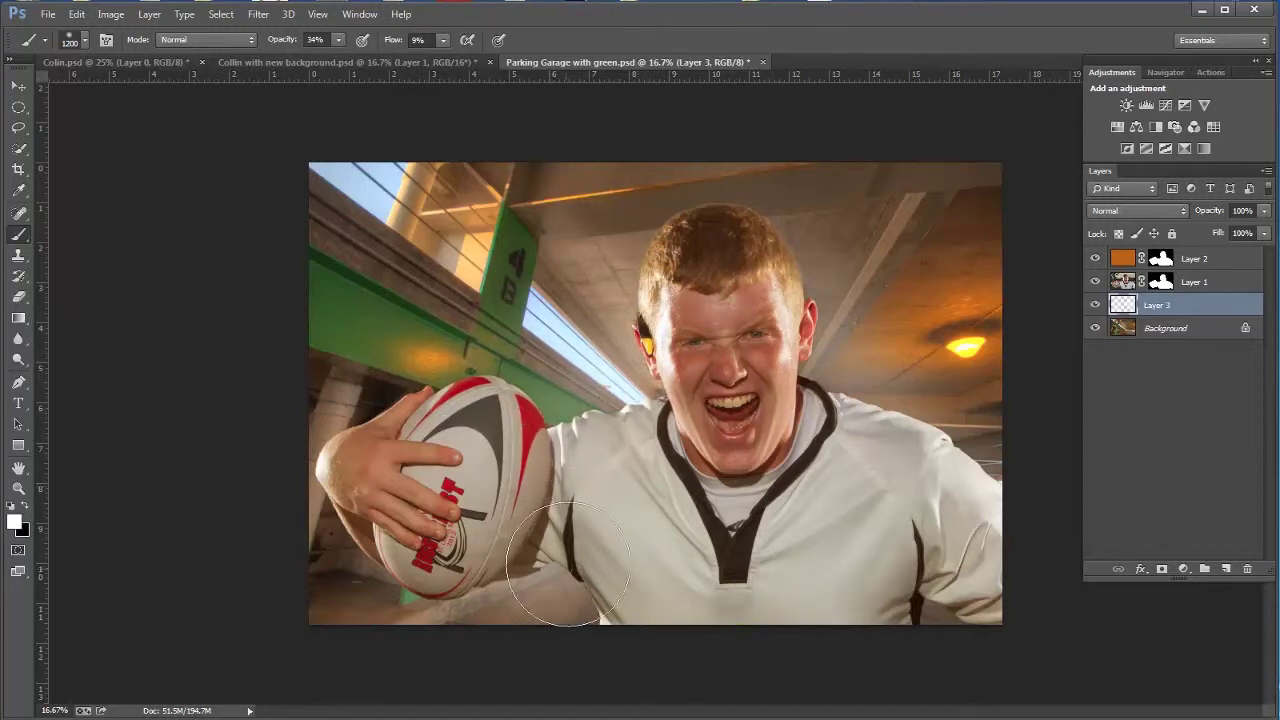